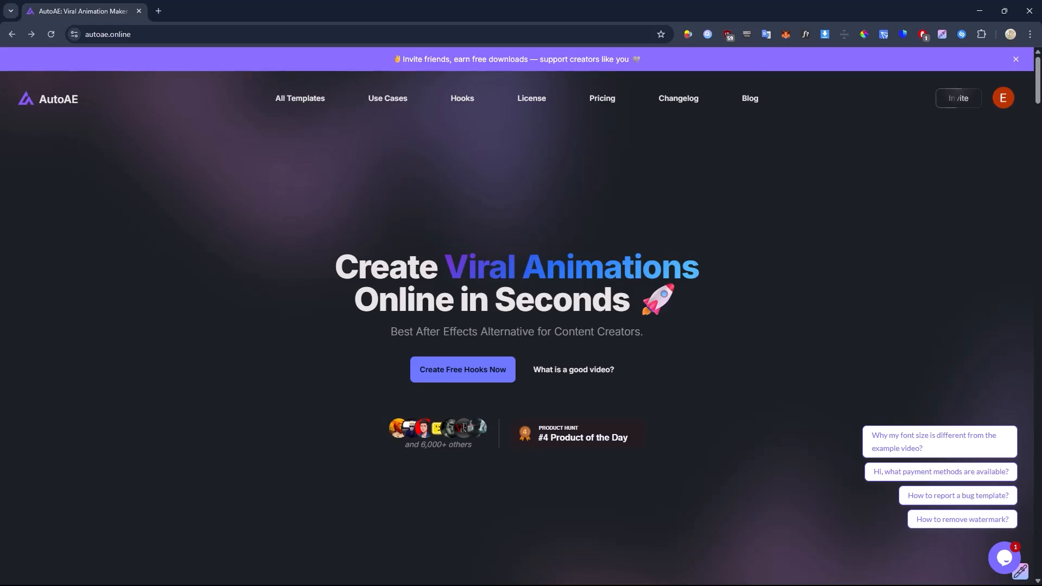
- Look through the AutoAE homepage, from the example videos to the three-step explanation of how it works
scroll(517, 315, "down", 7)
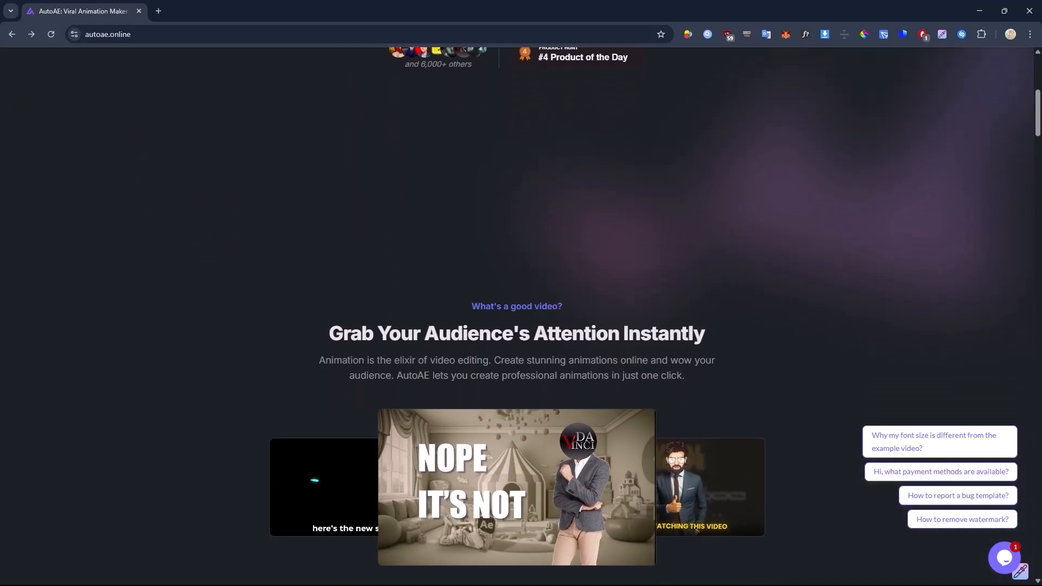
scroll(516, 315, "down", 8)
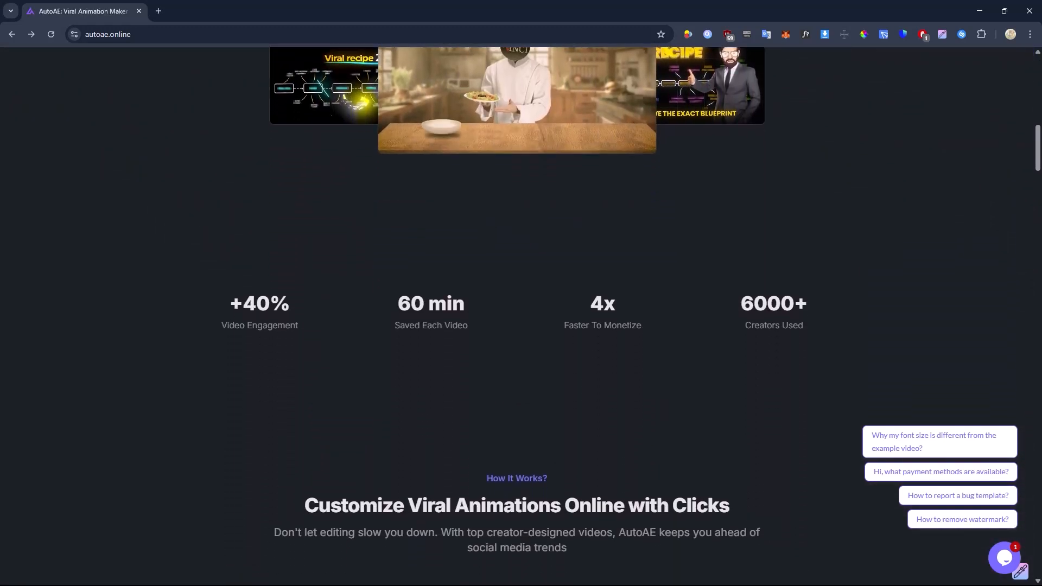
scroll(516, 315, "down", 8)
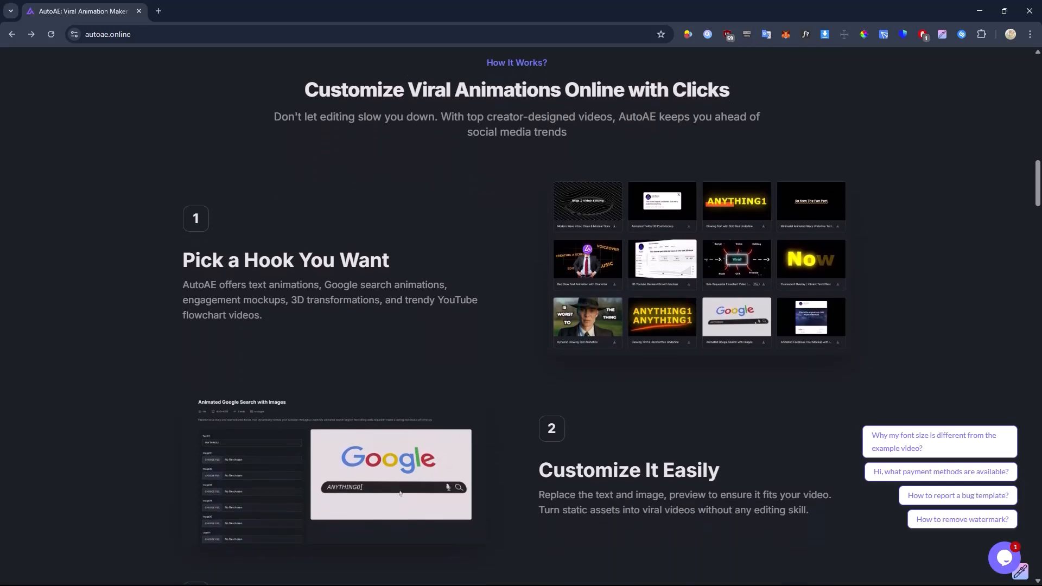
scroll(517, 315, "down", 8)
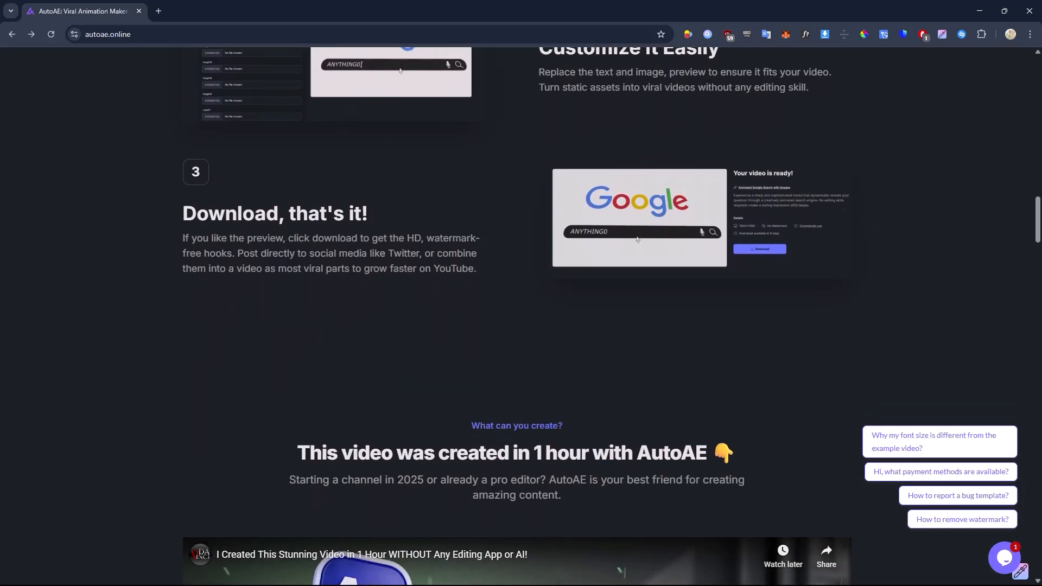
scroll(517, 315, "down", 4)
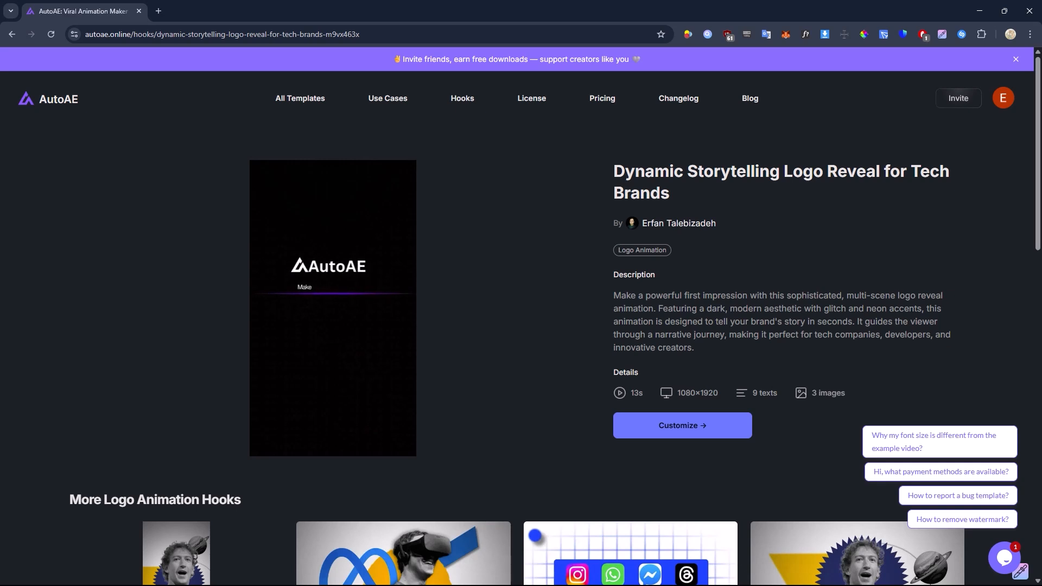
- Open the customization page of the Dynamic Storytelling Logo Reveal for Tech Brands template and examine its logo and text fields
left_click(683, 425)
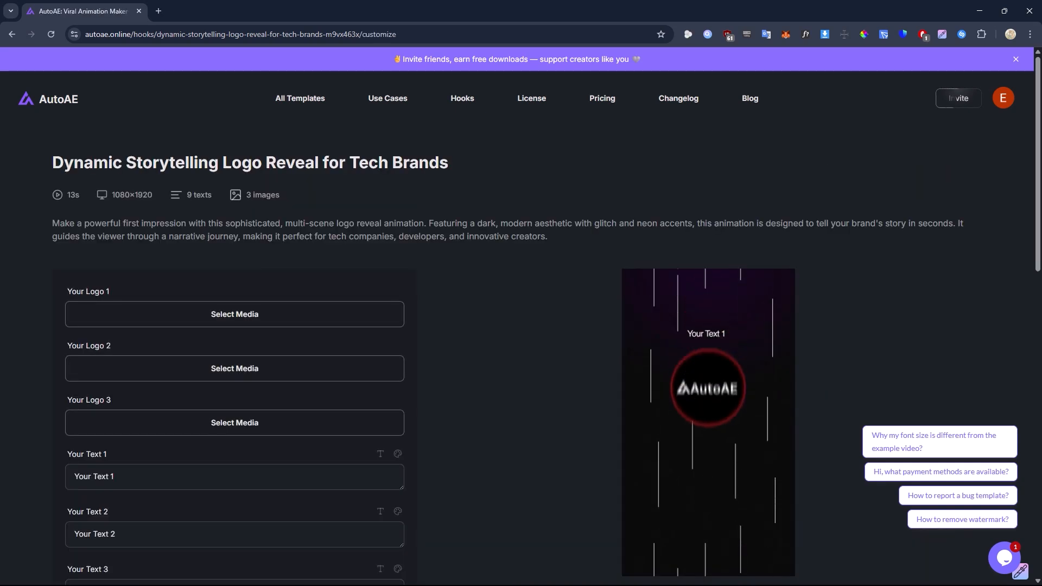
scroll(521, 315, "down", 5)
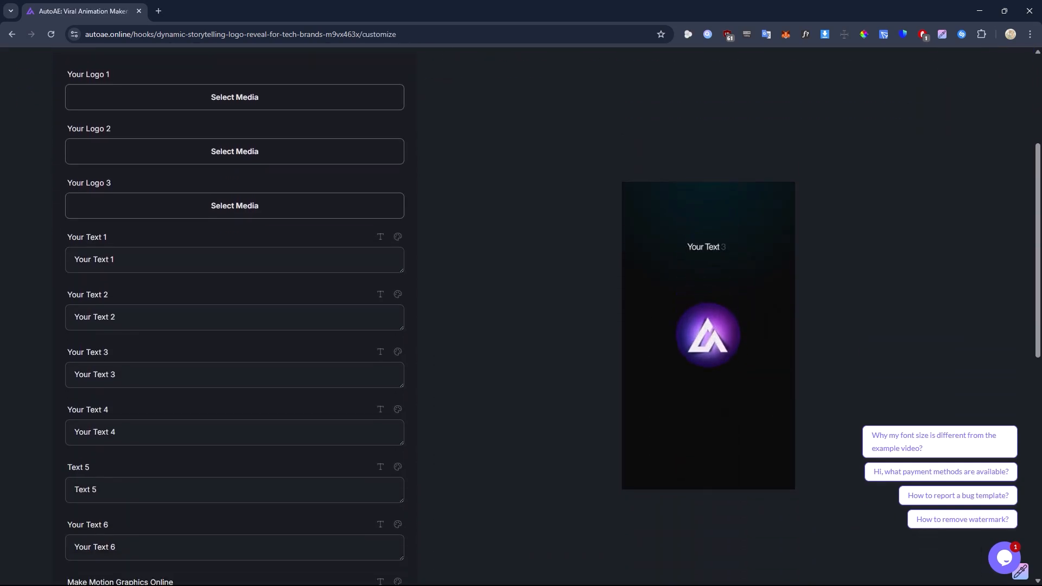
scroll(521, 315, "down", 5)
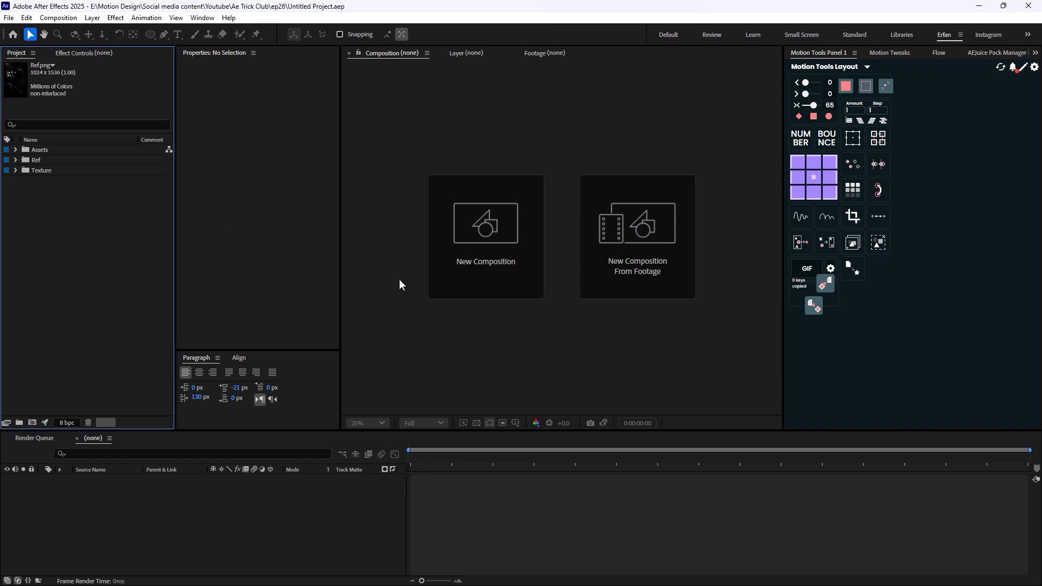
- Preview the reference images Ref.png and ref 2.png from the Ref folder
left_click(16, 161)
double_click(52, 181)
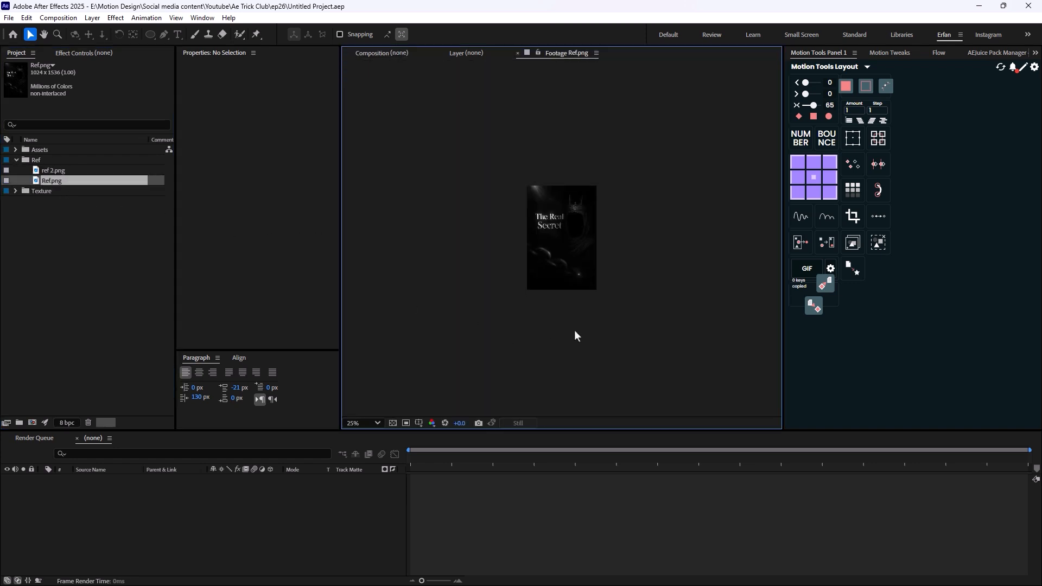
double_click(54, 171)
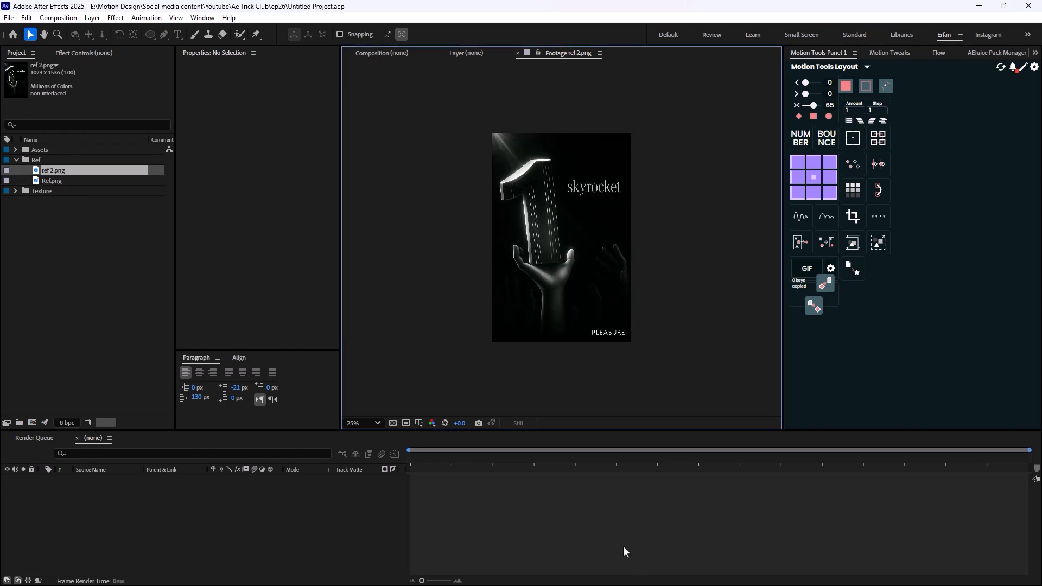
- Switch to the ChatGPT conversation and review the NoirGlow style description and the first images generated from the uploaded references
key("alt+Tab")
scroll(597, 353, "up", 5)
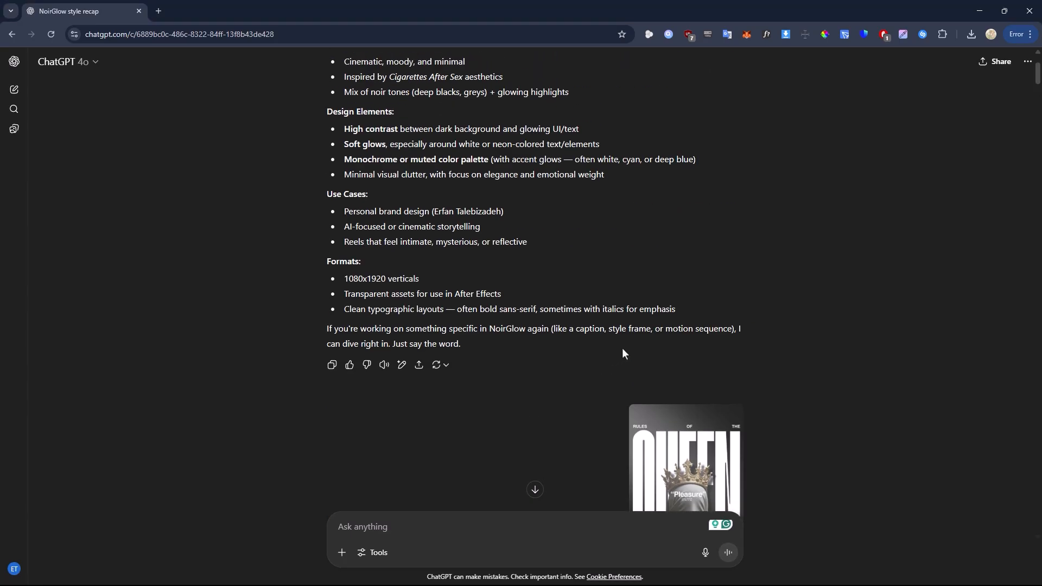
scroll(623, 354, "down", 5)
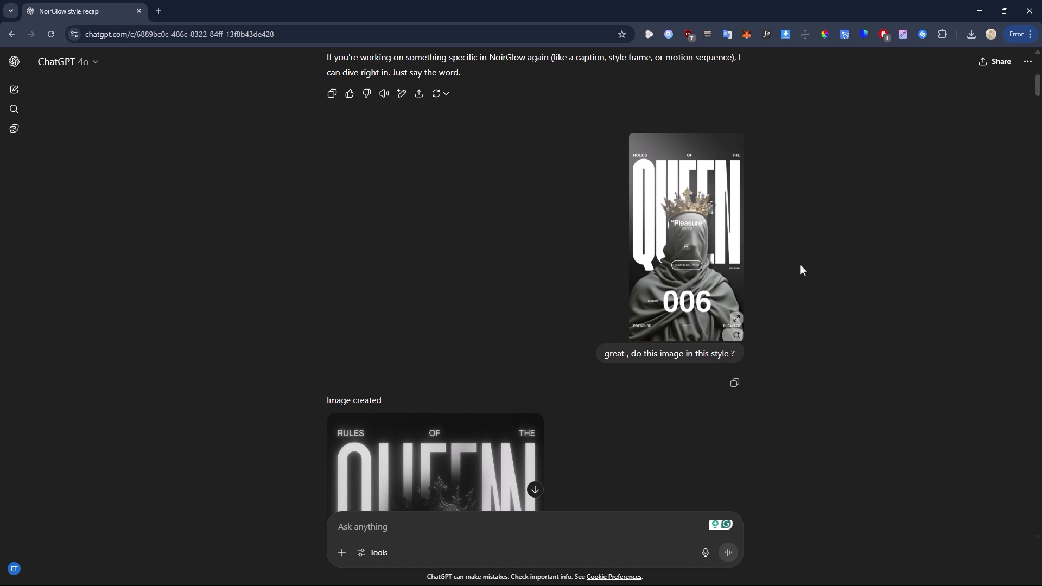
scroll(722, 209, "down", 5)
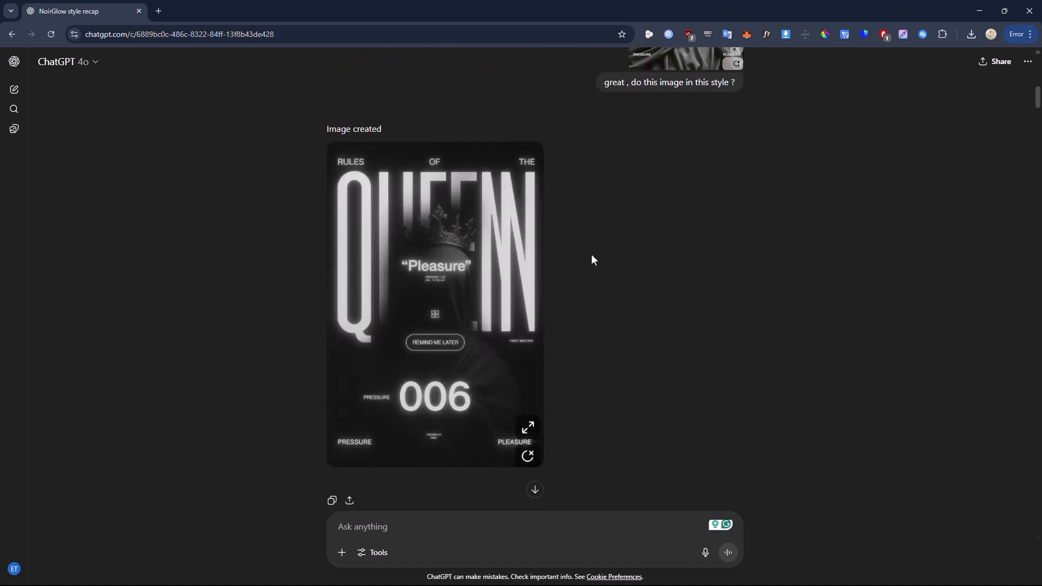
scroll(485, 259, "down", 1)
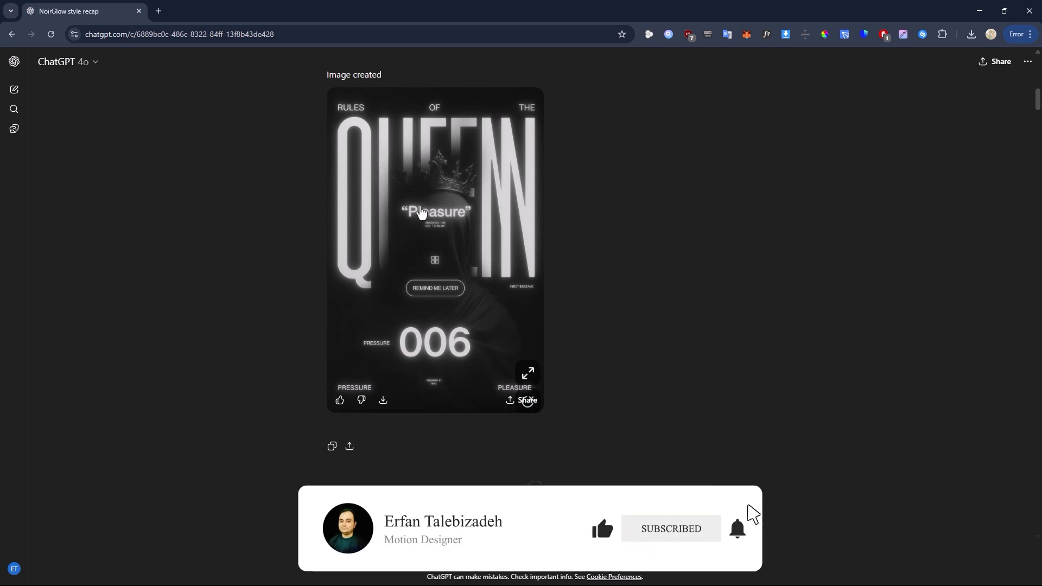
scroll(461, 222, "down", 7)
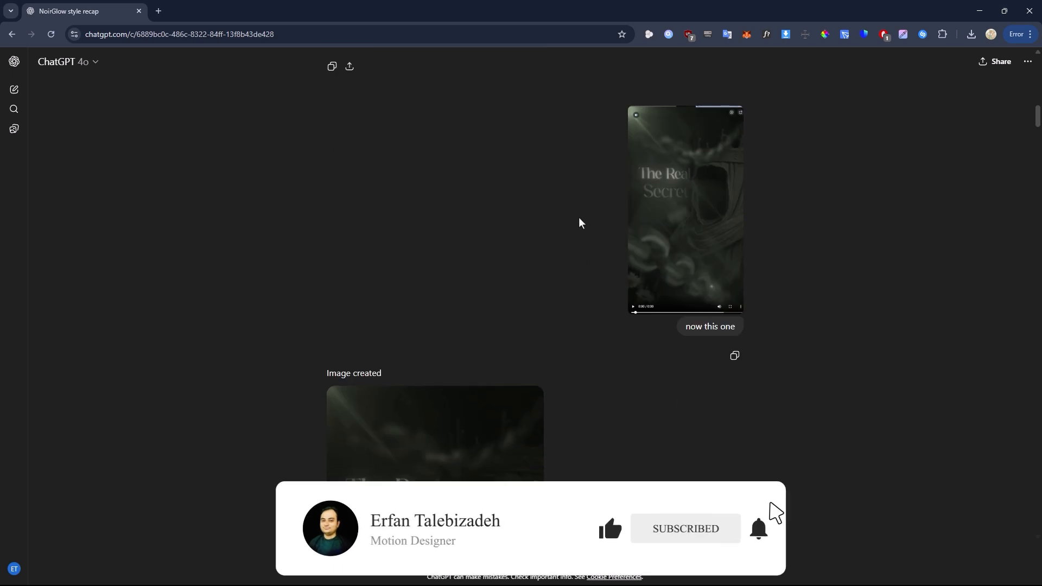
scroll(684, 265, "down", 12)
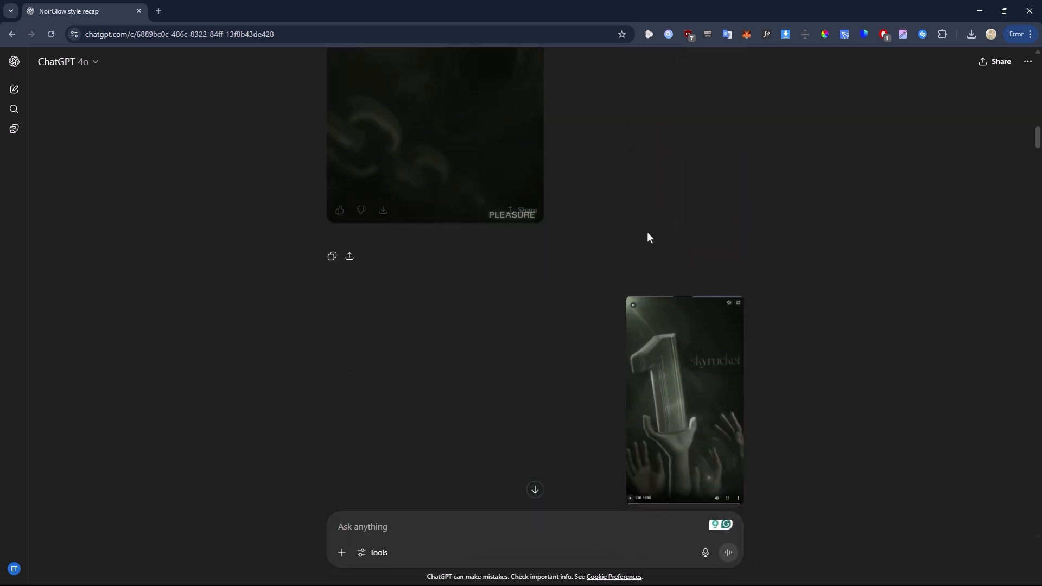
scroll(605, 274, "down", 20)
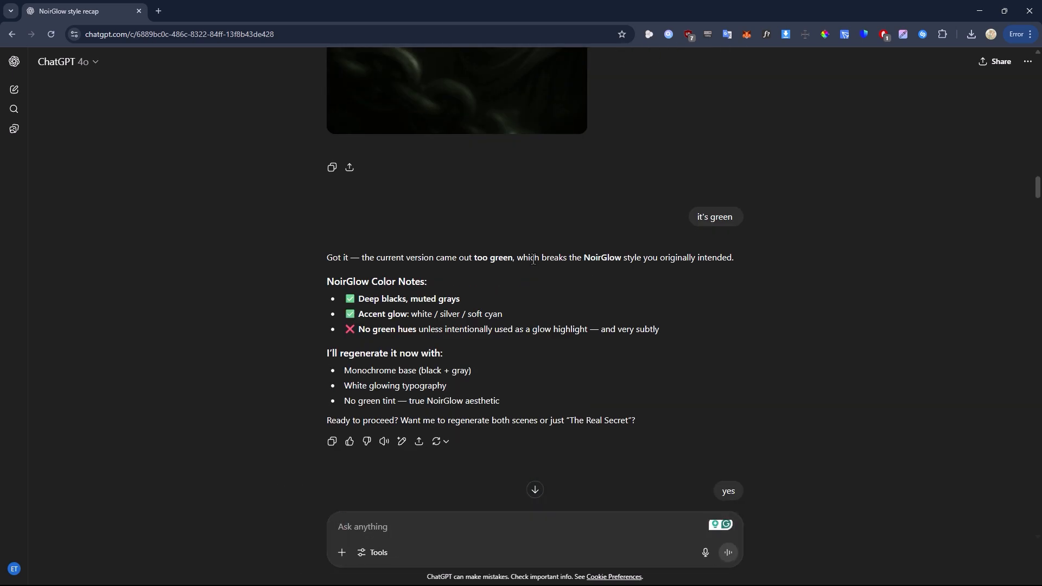
- Examine the extracted crowned character and chain images and the skyrocket scene in the ChatGPT conversation
scroll(540, 263, "down", 4)
scroll(497, 231, "down", 20)
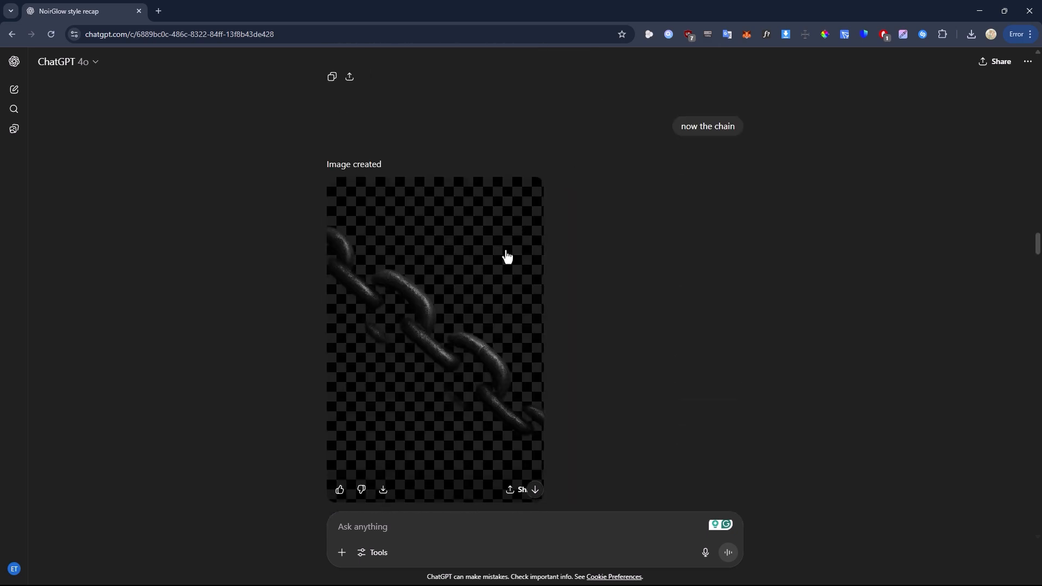
scroll(478, 244, "up", 6)
scroll(525, 261, "down", 2)
scroll(445, 247, "up", 6)
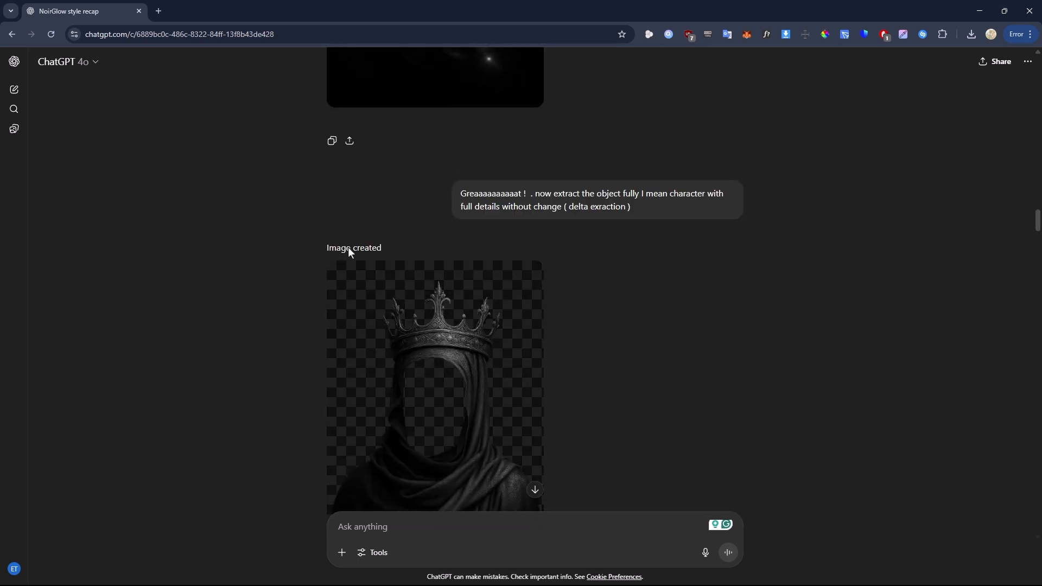
scroll(519, 272, "down", 13)
scroll(496, 258, "up", 11)
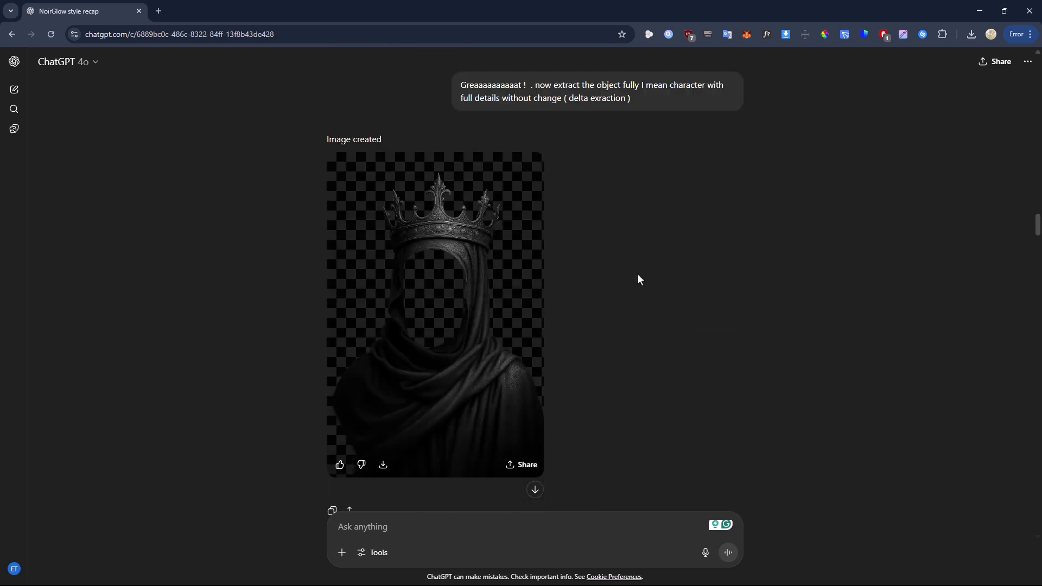
scroll(445, 260, "down", 10)
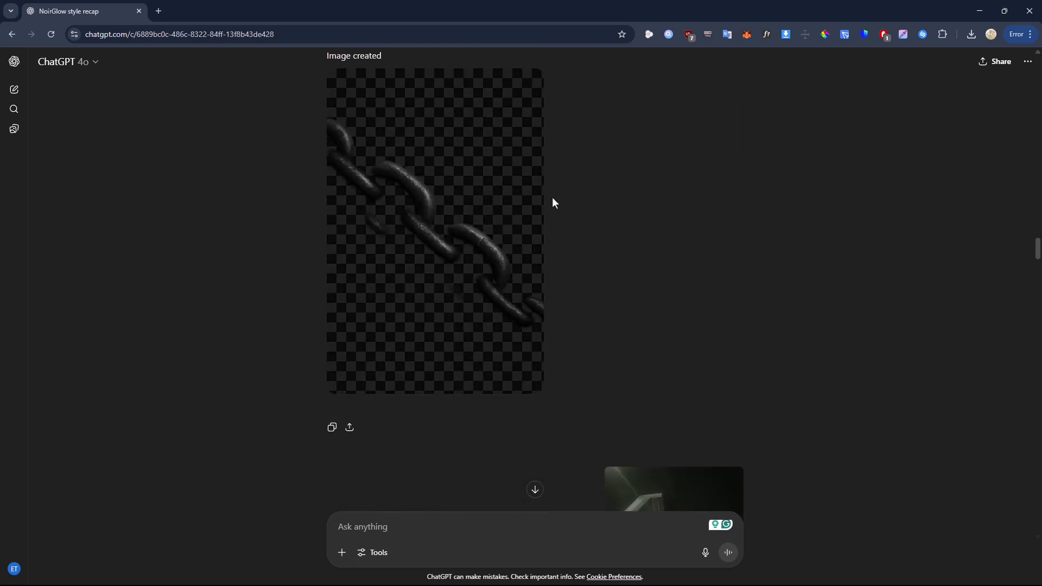
scroll(553, 198, "down", 10)
scroll(543, 224, "down", 20)
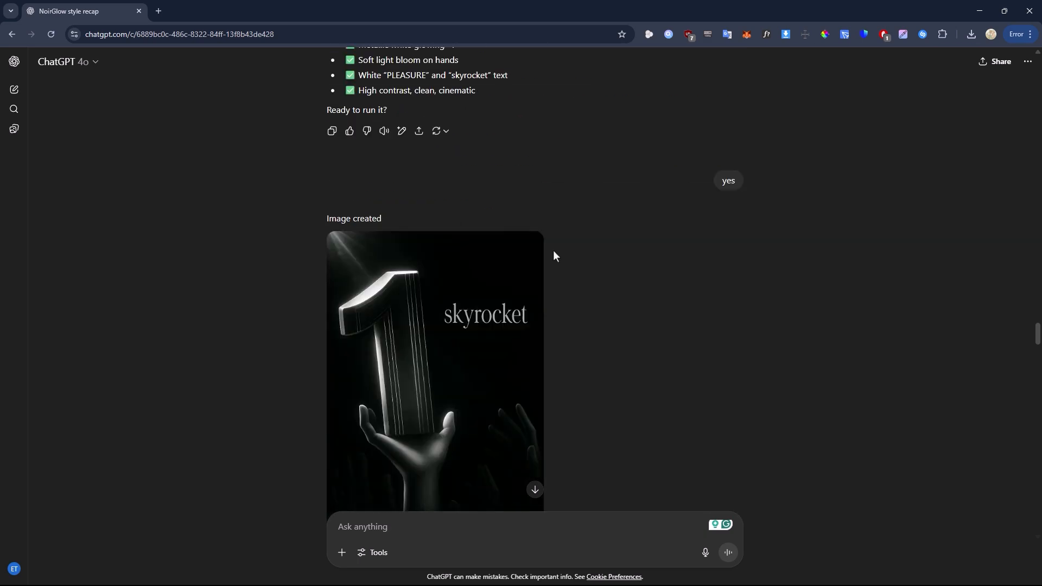
- View the generated hand holding the number 1 enlarged, and close the image viewer
scroll(424, 239, "down", 6)
left_click(573, 286)
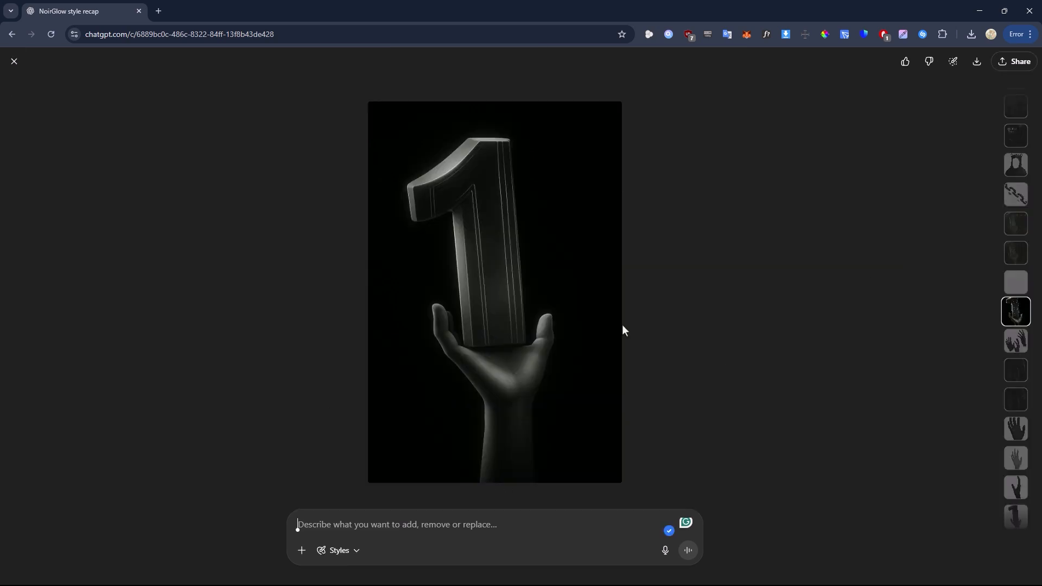
left_click(14, 61)
- Switch to Photoshop and inspect the hand images in the three open documents
key("alt+Tab")
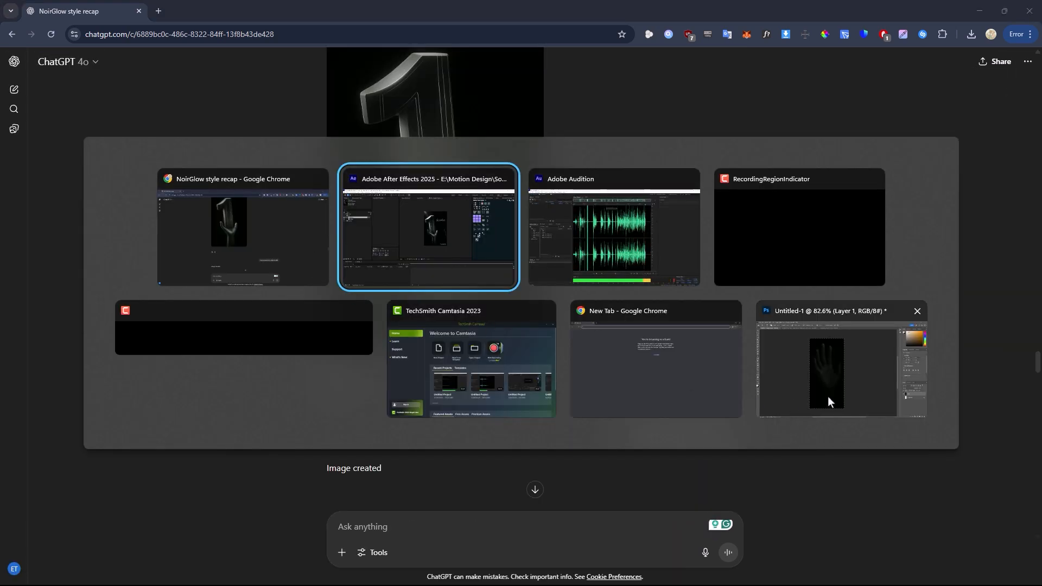
left_click(836, 379)
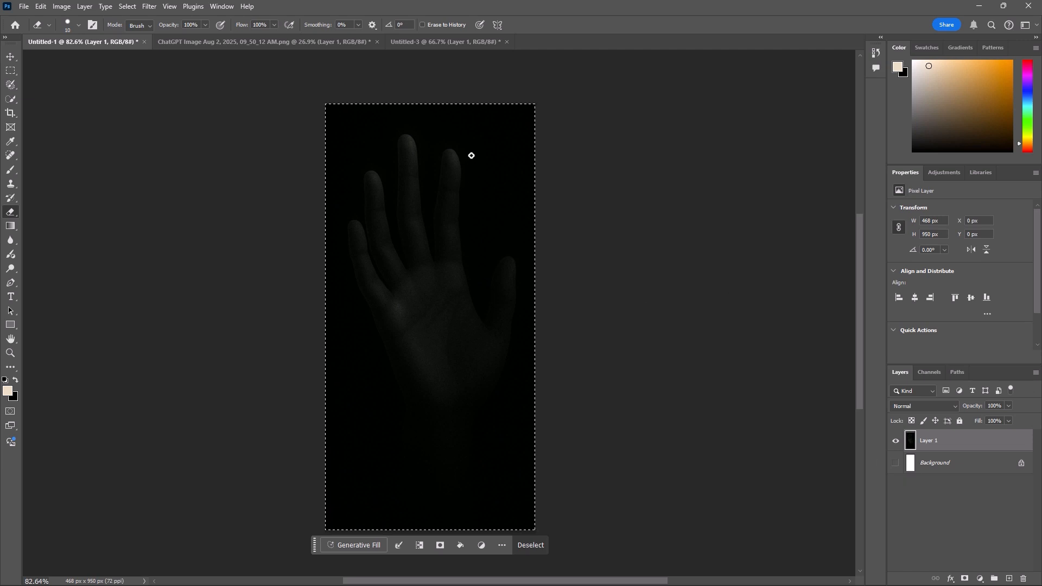
left_click(314, 42)
scroll(467, 198, "up", 3)
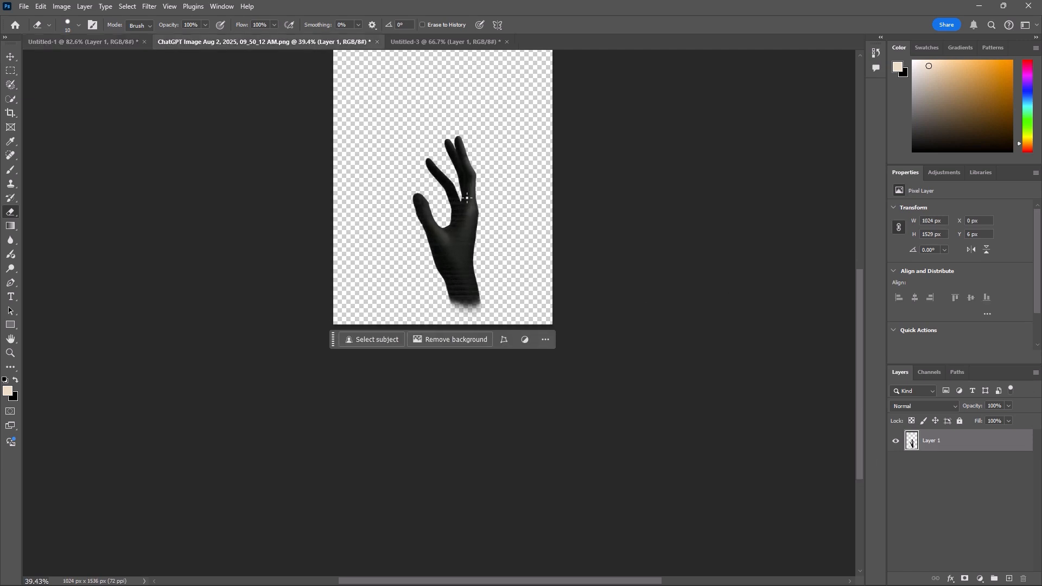
left_click(441, 42)
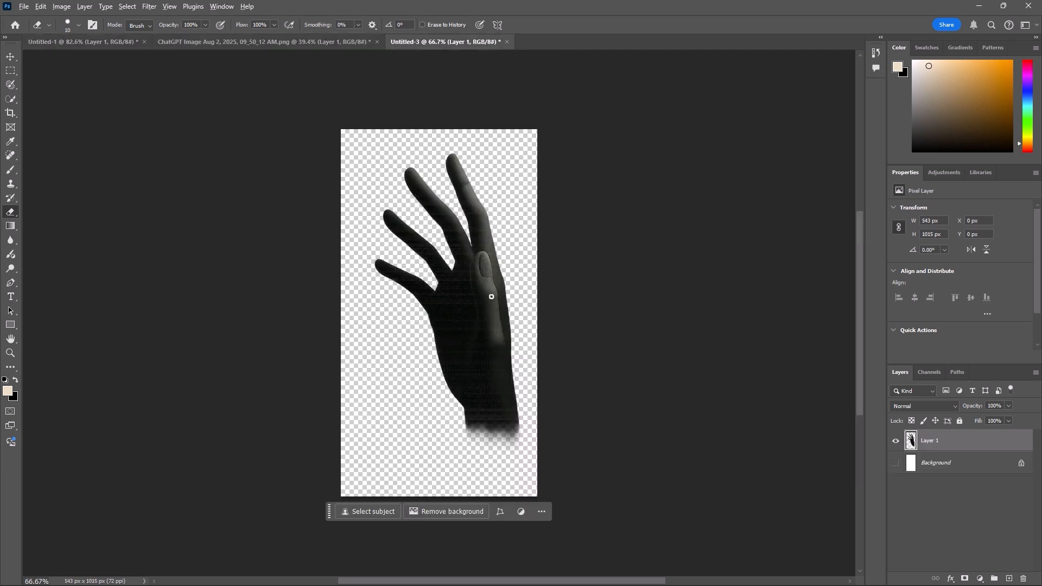
scroll(492, 297, "down", 2)
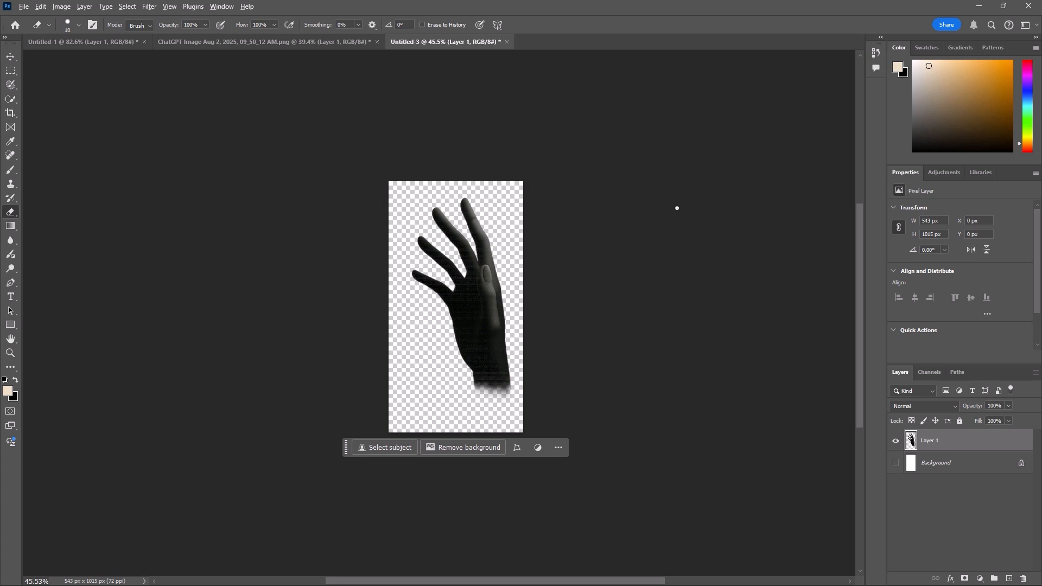
- Return to After Effects and create a 1080x1920, 30 fps composition named Main with a duration of 0:00:25:21
key("alt+Tab")
left_click(588, 271)
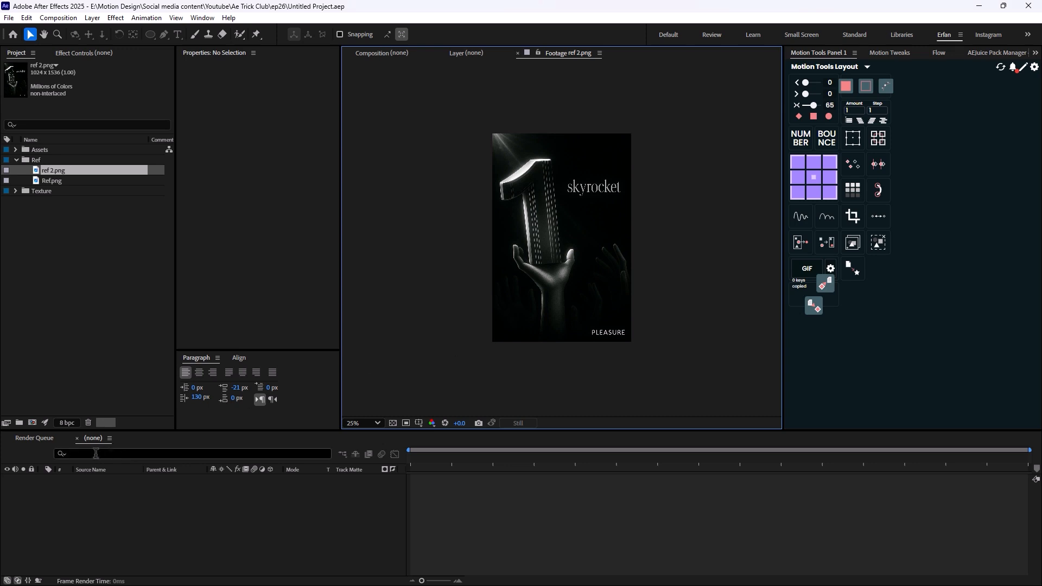
left_click(81, 312)
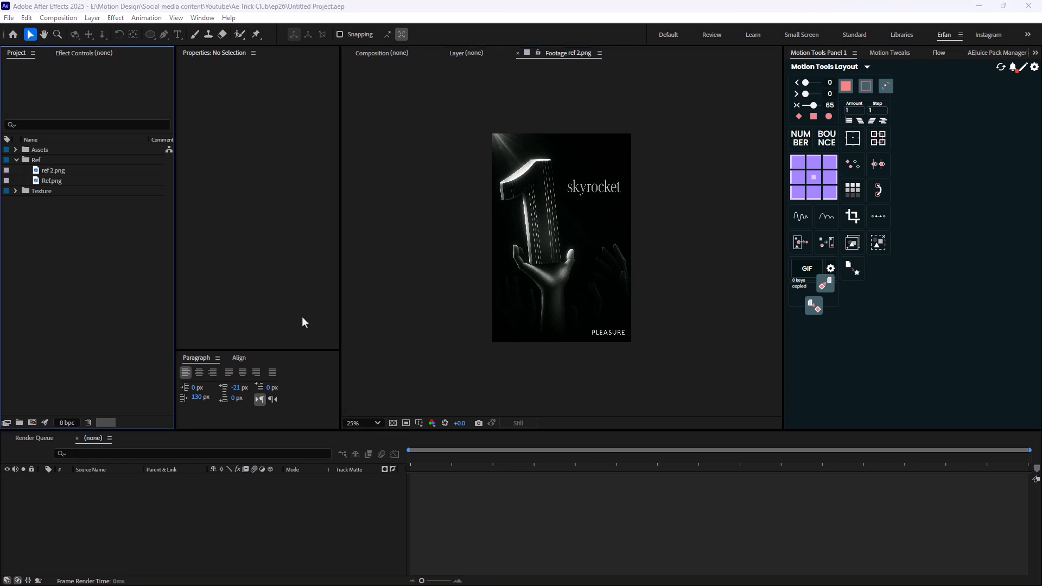
key("ctrl+n")
type("M")
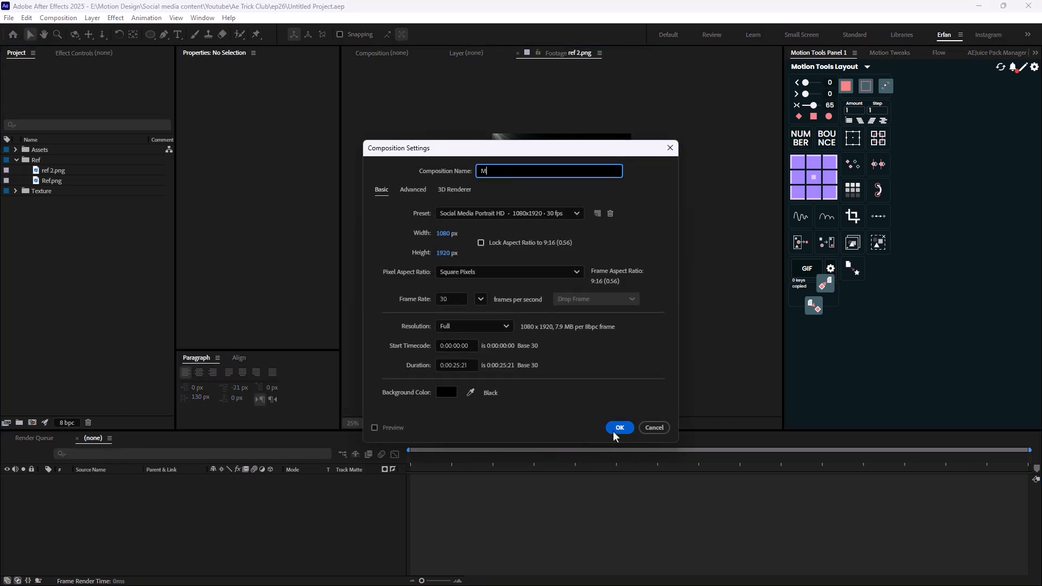
type("ain")
left_click(615, 429)
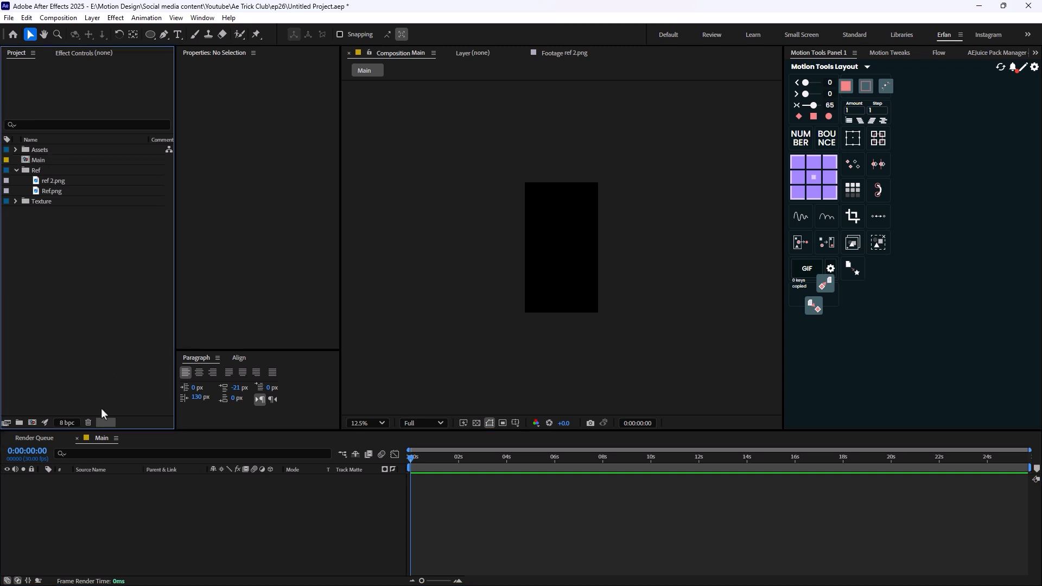
- Create a project folder named Main and move the Main composition into it
left_click(19, 422)
type("Main")
key("Return")
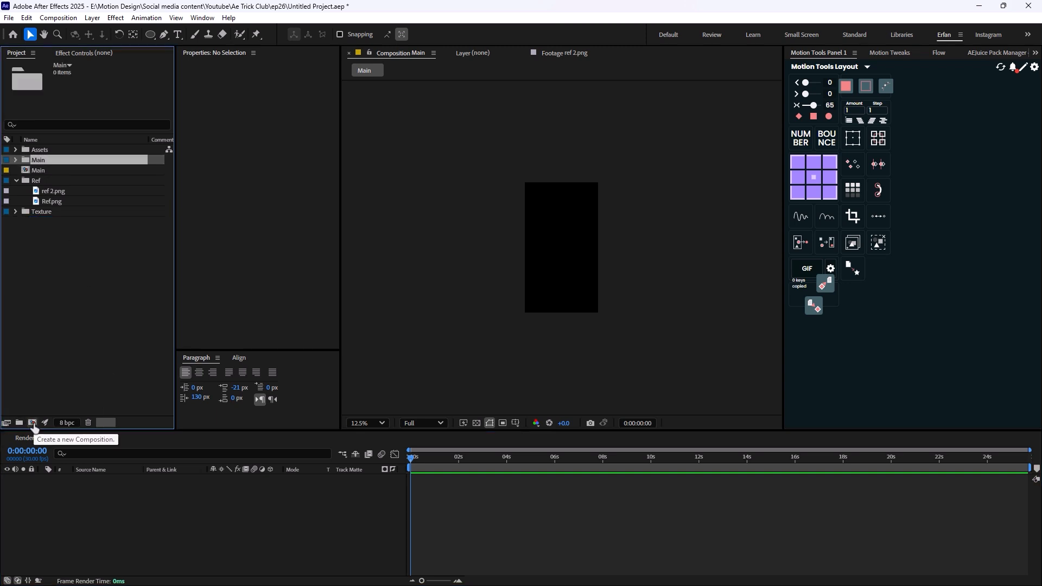
left_click_drag(41, 173, 561, 252)
- Add Ref.png to the Main composition as a layer and scale it to 130%
left_click(17, 171)
left_click(15, 171)
key("period")
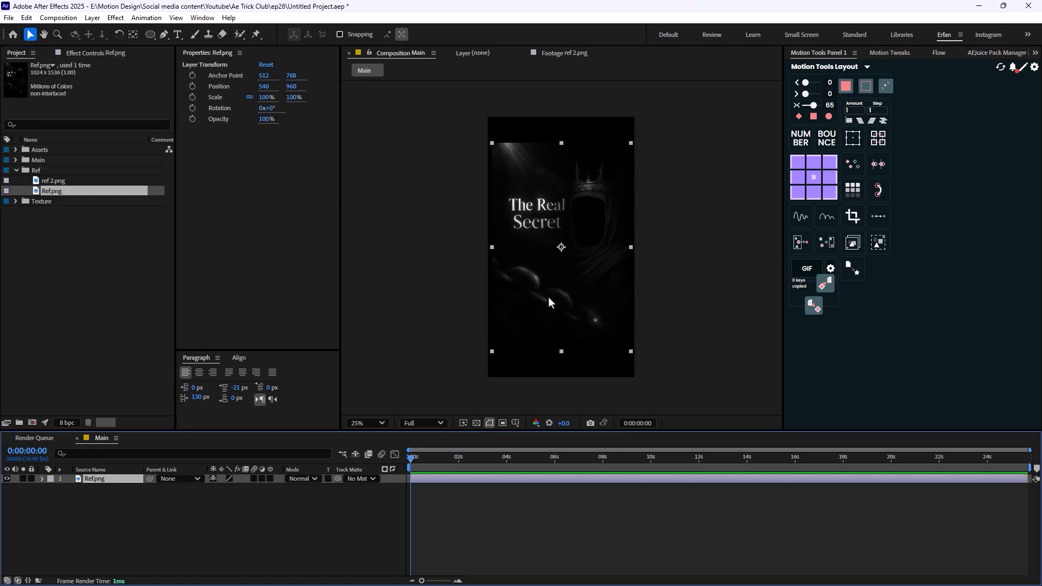
left_click_drag(224, 490, 239, 487)
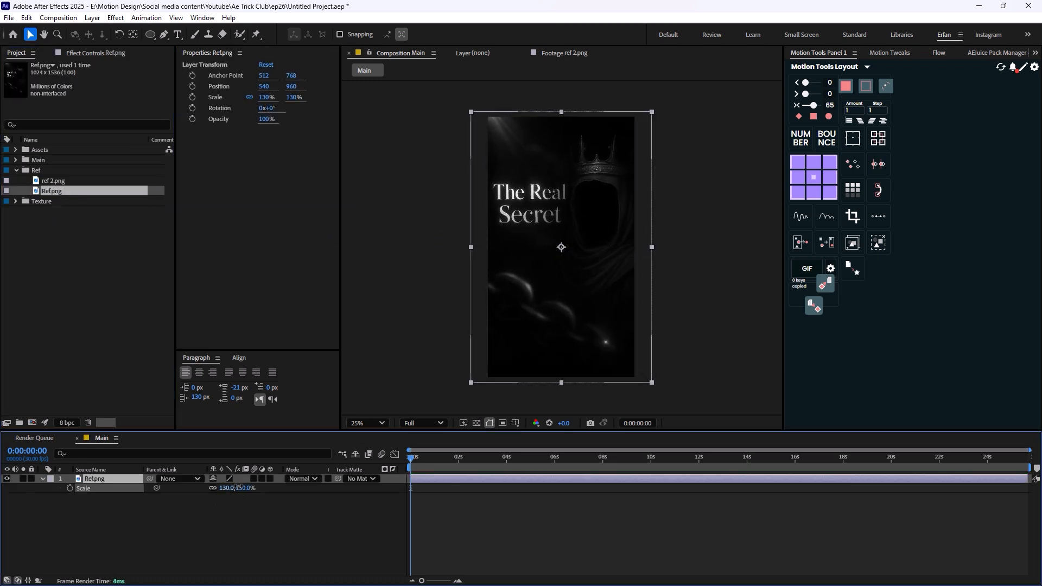
- Add King.png from the Assets folder to the Main composition, scale it to 113% and position it over the reference figure at 800, 812
left_click(15, 150)
left_click_drag(53, 212, 612, 248)
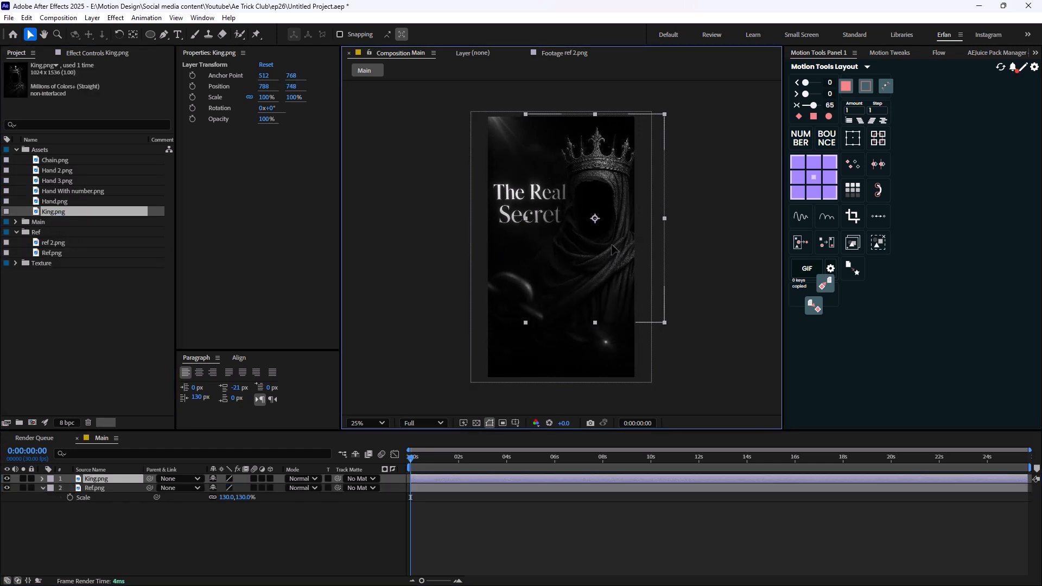
key("s")
left_click_drag(226, 488, 233, 488)
mouse_move(610, 308)
left_mouse_down()
mouse_move(615, 332)
mouse_move(612, 318)
left_mouse_up()
left_click(109, 286)
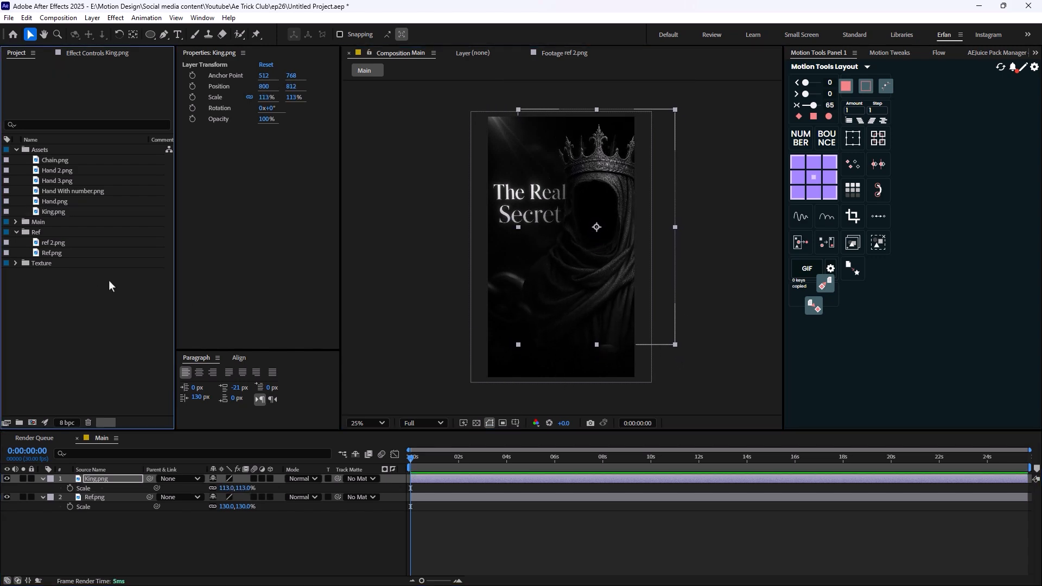
- Add Chain.png to the lower part of the Main composition and delete the Ref.png layer
left_click_drag(63, 162, 546, 348)
left_click(94, 508)
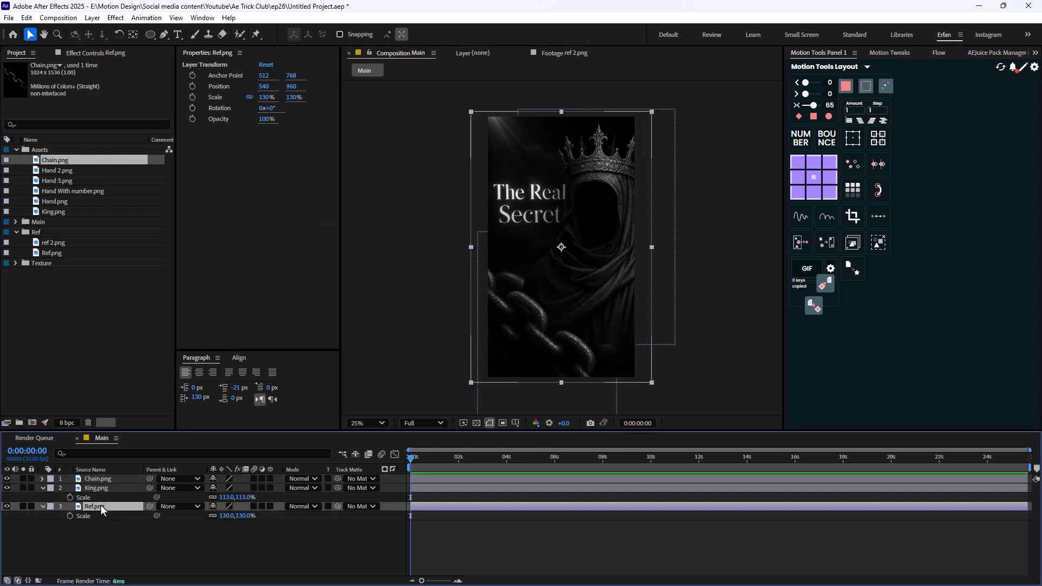
key("Delete")
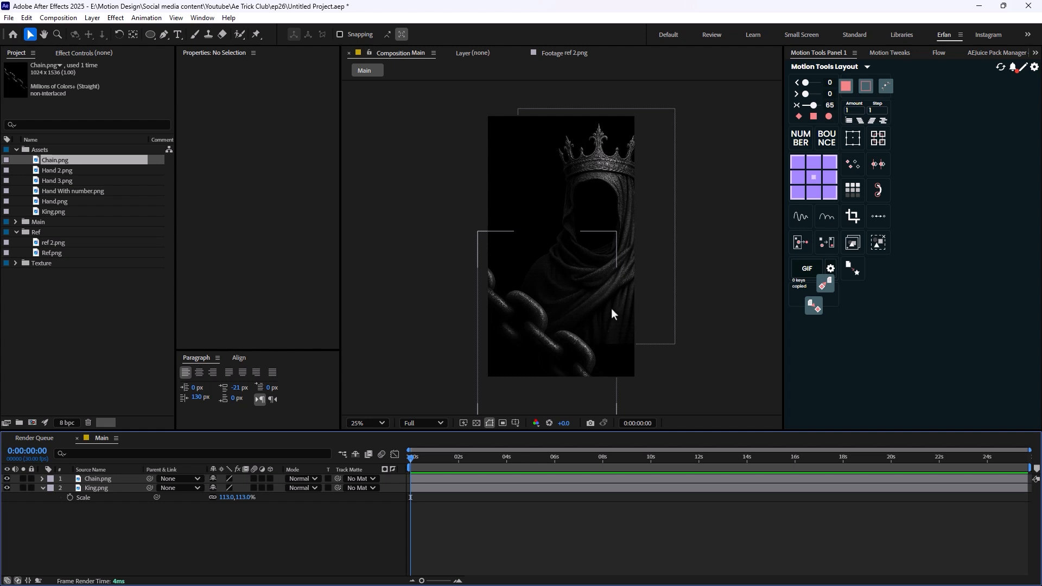
- Scale the King.png layer to 126% and move it to 768, 960
left_click(99, 487)
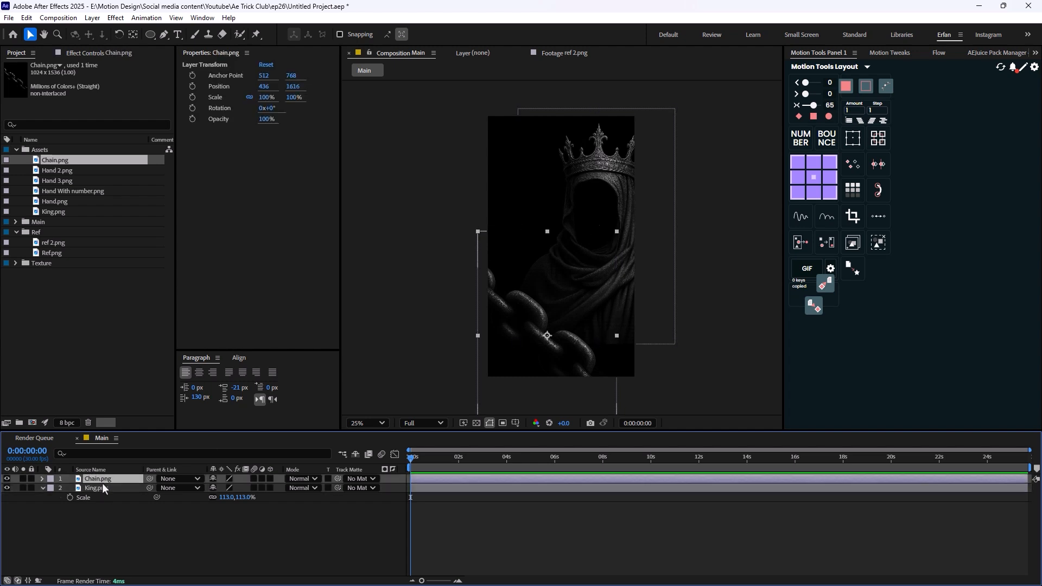
key("s")
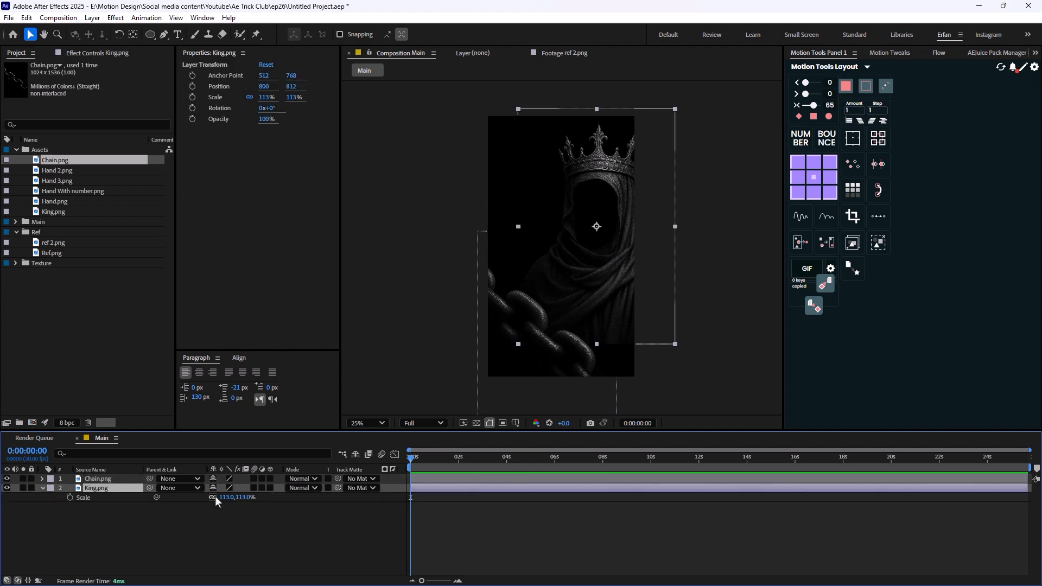
left_click_drag(224, 497, 231, 497)
left_click_drag(636, 354, 636, 372)
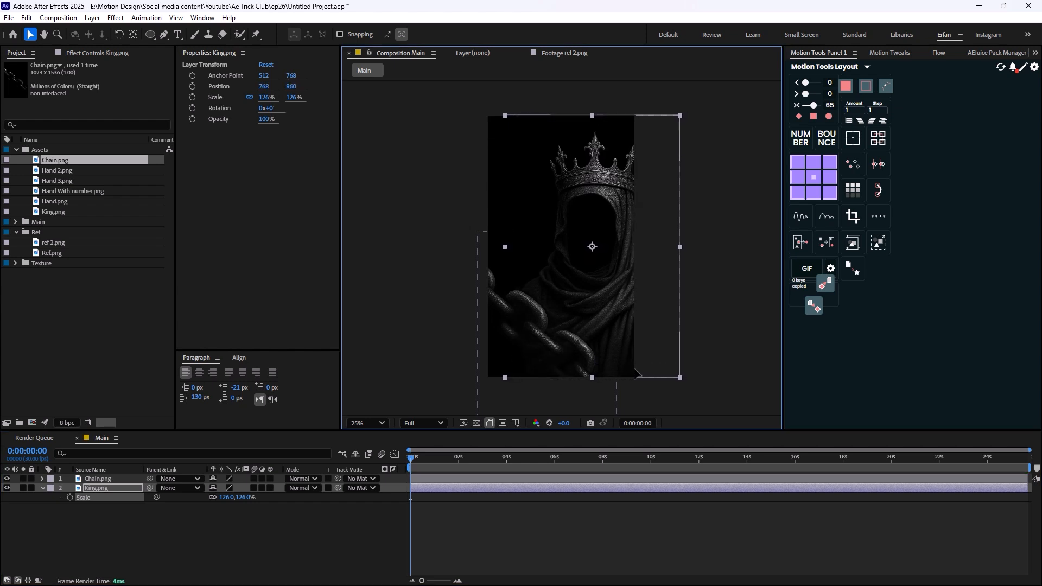
- Make the Chain.png and King.png layers 3D and move the chain to about 552, 1685 with a Z position of -140
left_click(87, 479)
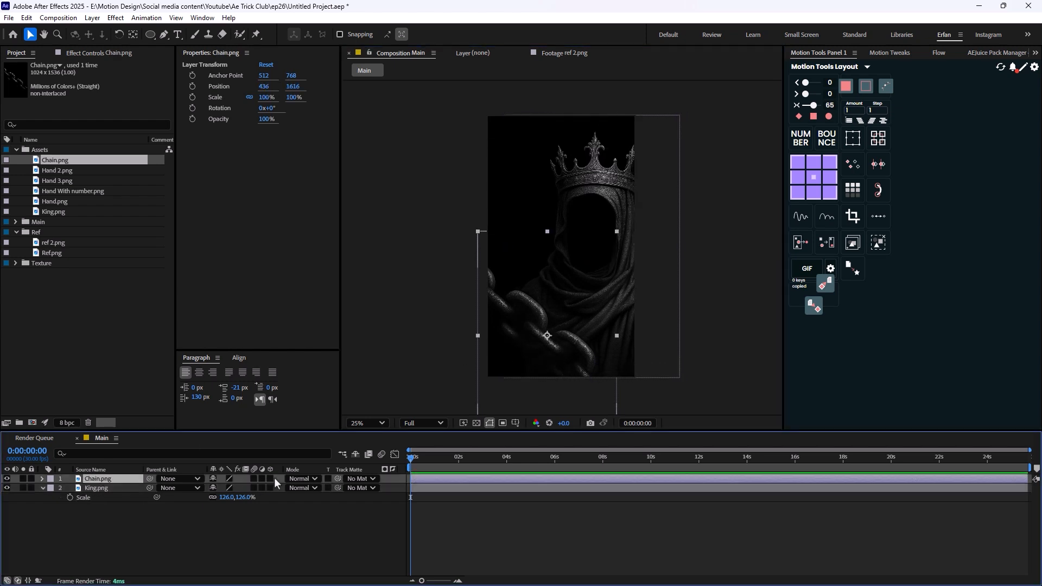
left_click_drag(270, 478, 270, 488)
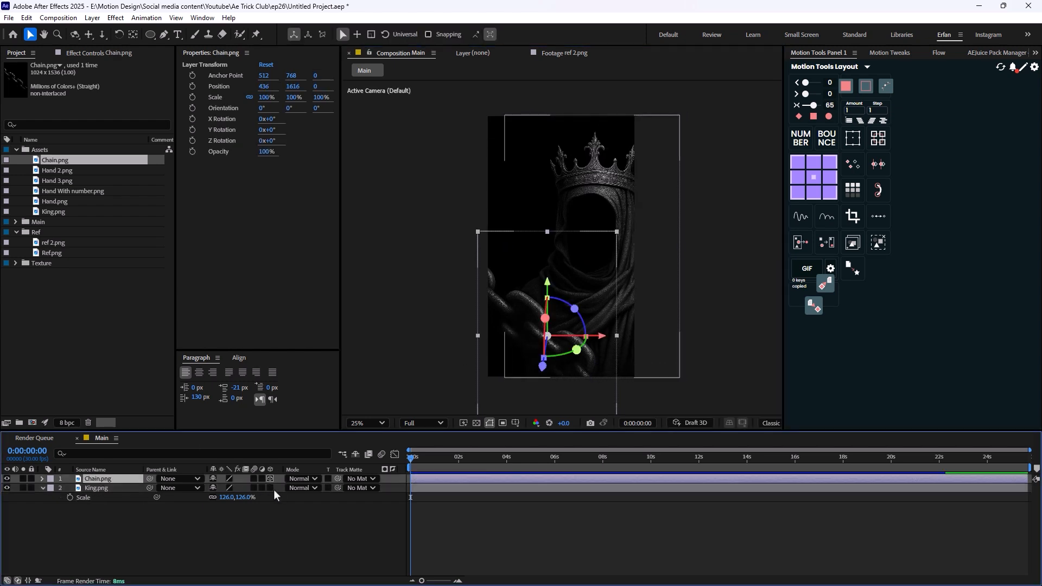
left_click(43, 489)
key("p")
left_click_drag(252, 488, 152, 488)
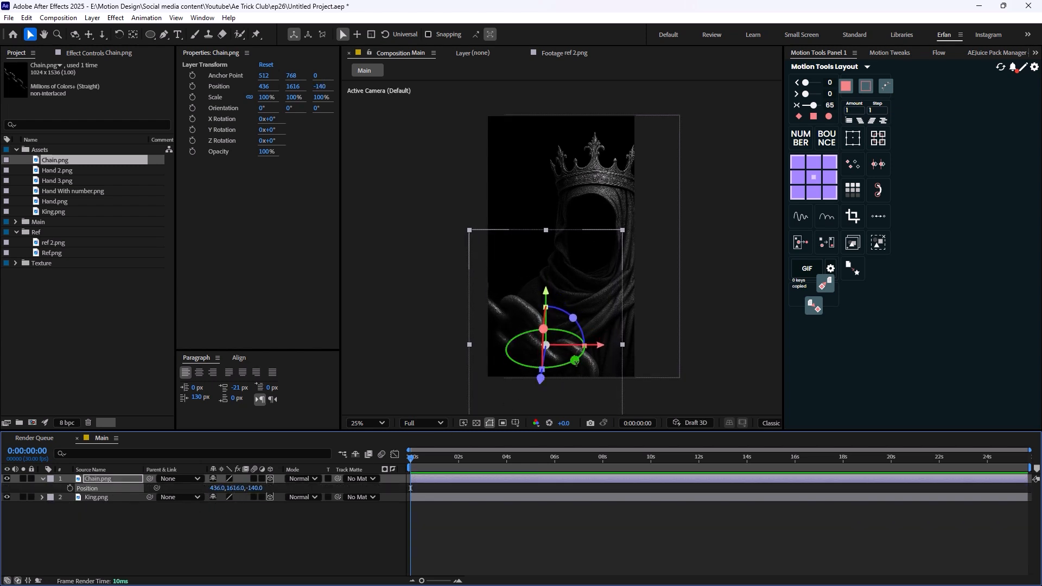
mouse_move(590, 367)
left_mouse_down()
mouse_move(615, 374)
mouse_move(606, 377)
left_mouse_up()
left_click(249, 539)
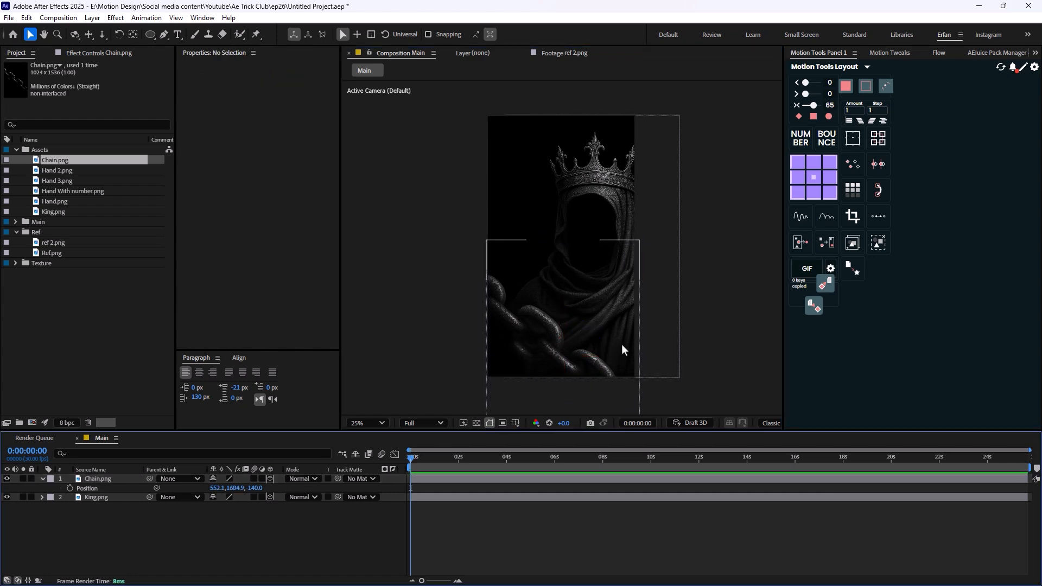
- Add a text layer reading "The" in the empty area beside the crown
left_click(176, 18)
key("ctrl+t")
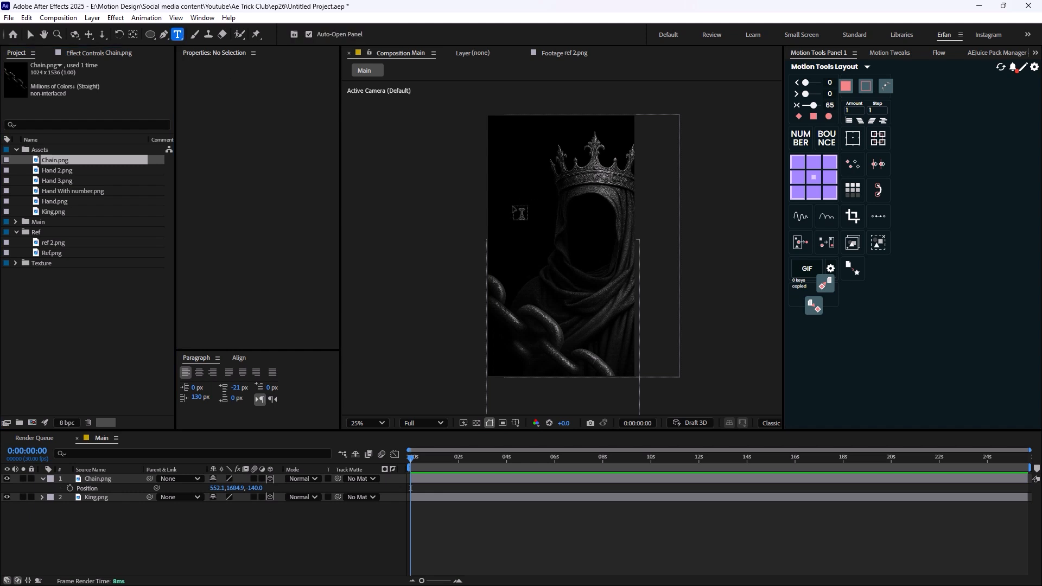
left_click(516, 189)
type("The")
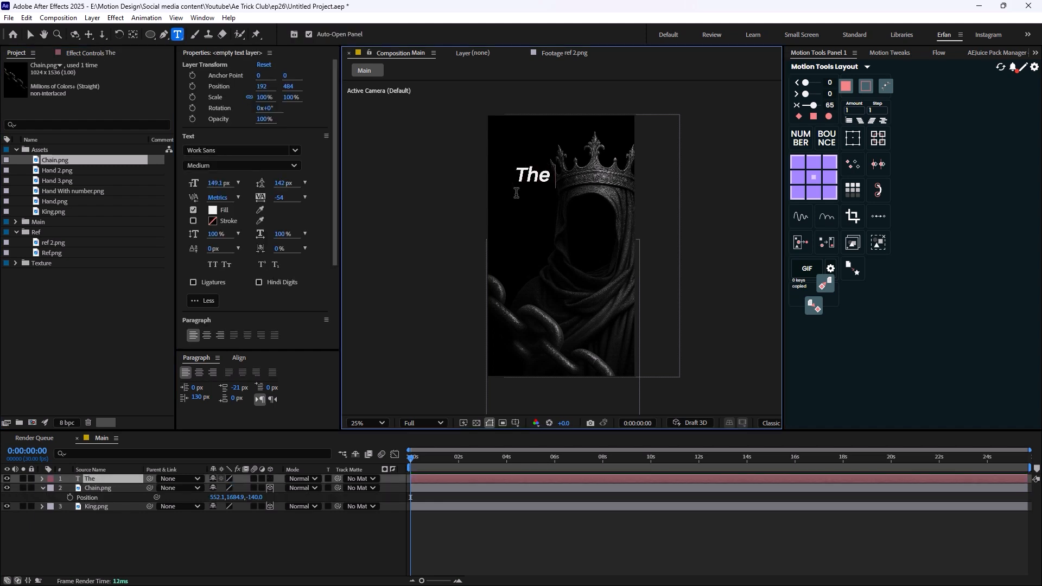
left_click(29, 35)
scroll(482, 153, "up", 2)
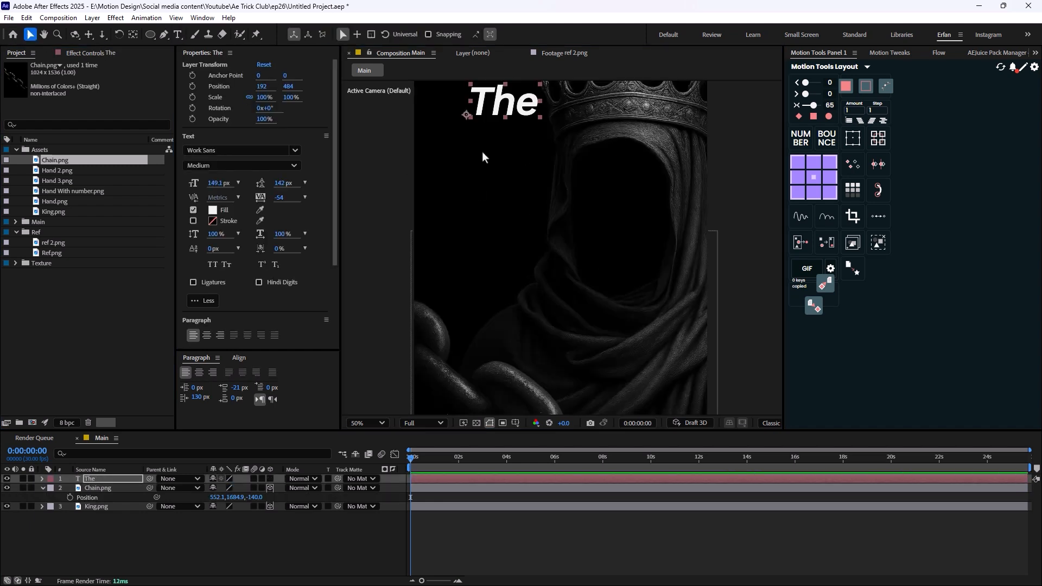
left_click_drag(483, 153, 496, 228)
- Duplicate the "The" text layer, change the copy to "real" and place it just below at about 174, 610
left_click_drag(523, 183, 525, 227)
key("ctrl+d")
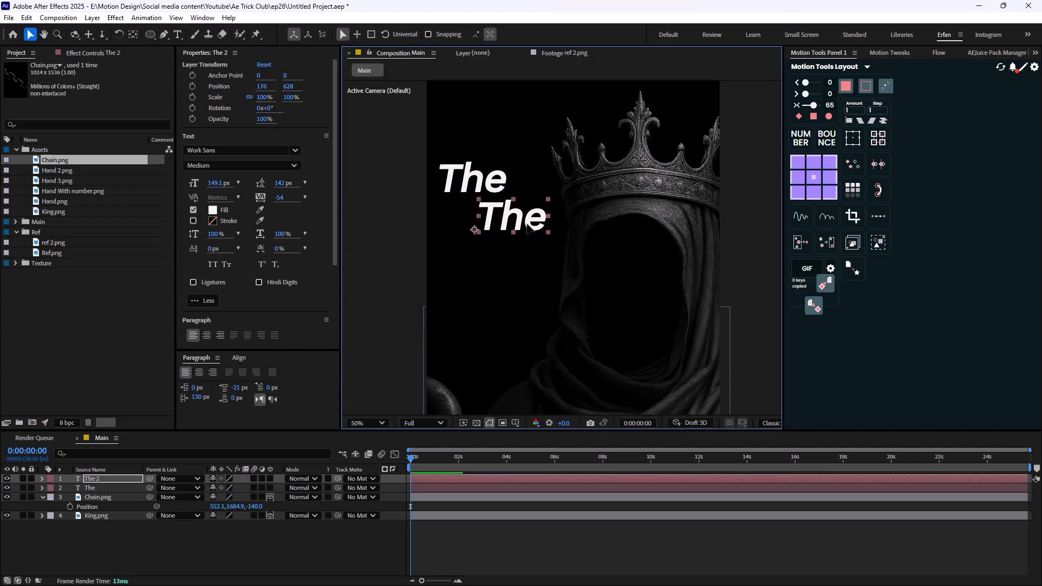
double_click(525, 228)
type("real")
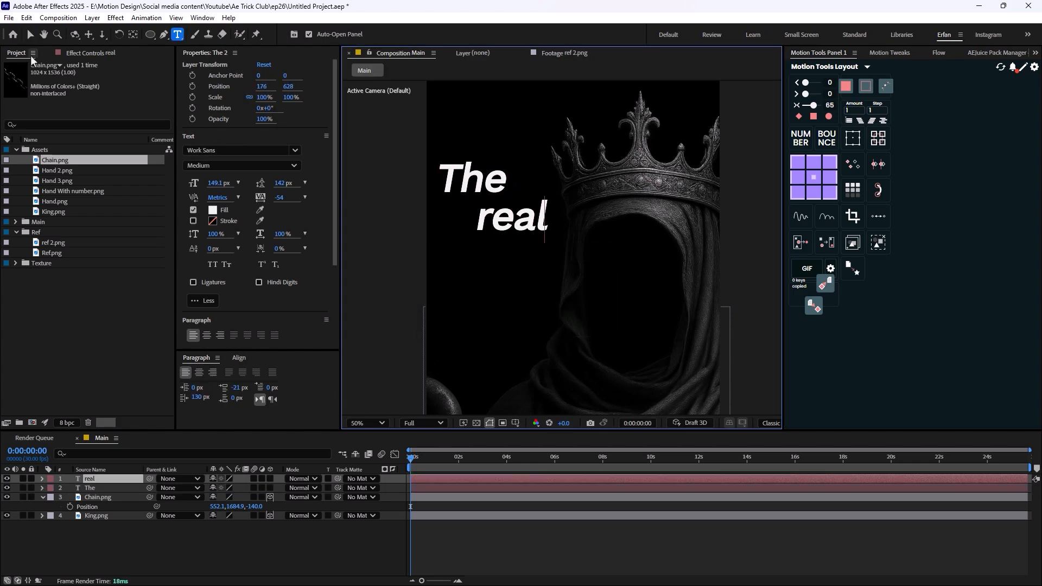
left_click(30, 35)
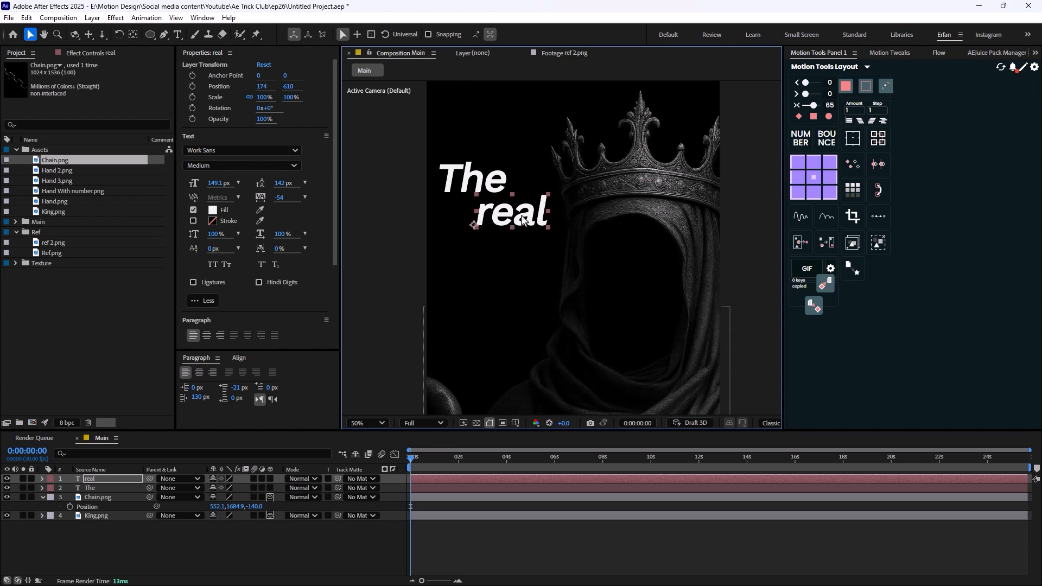
- Duplicate the "real" text layer, move the copy below it to 78, 760 and change its text to "king"
key("ctrl+d")
left_click_drag(525, 223, 497, 259)
double_click(496, 258)
type("king")
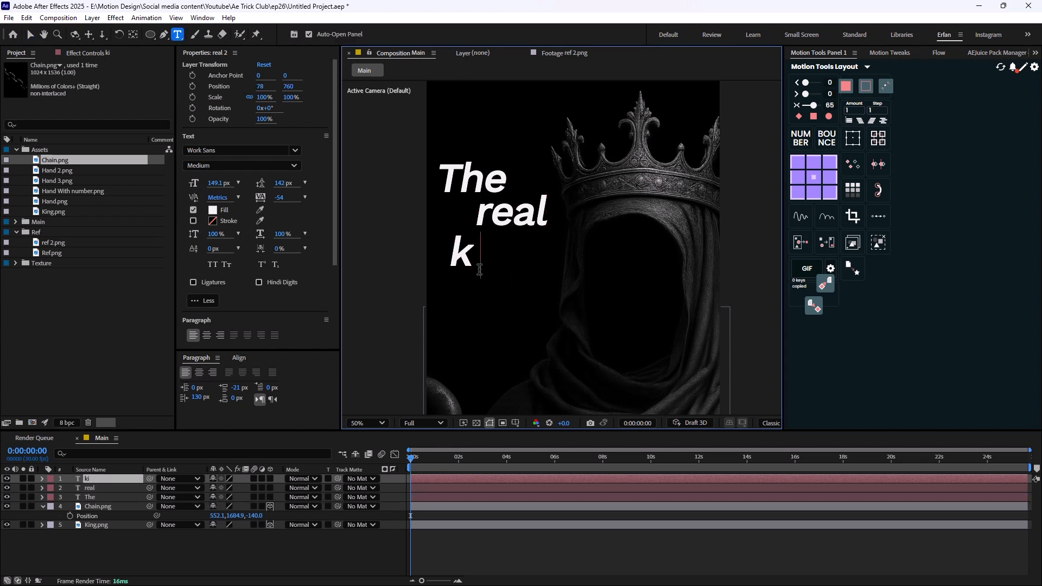
left_click(30, 35)
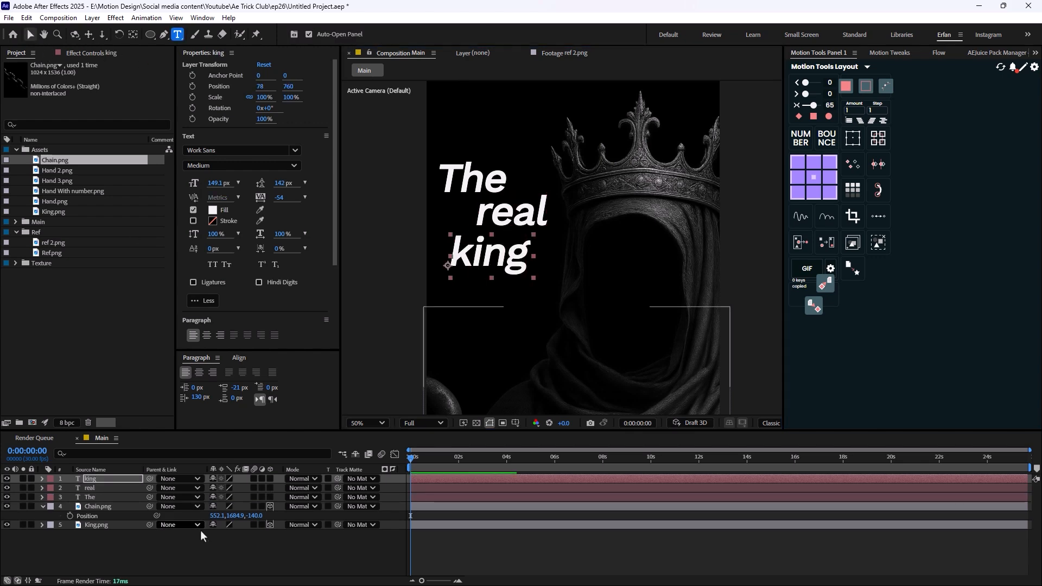
- Make the three text layers 3D and centre their anchor points within the words
left_click(116, 499, "shift")
left_click(270, 479)
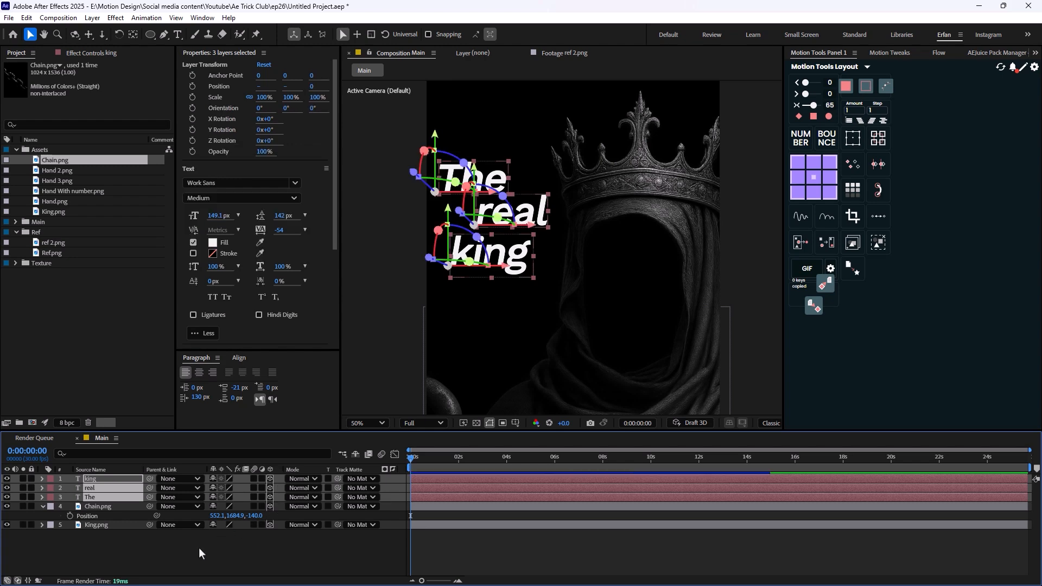
left_click(199, 548)
left_click(117, 498)
left_click(108, 479, "shift")
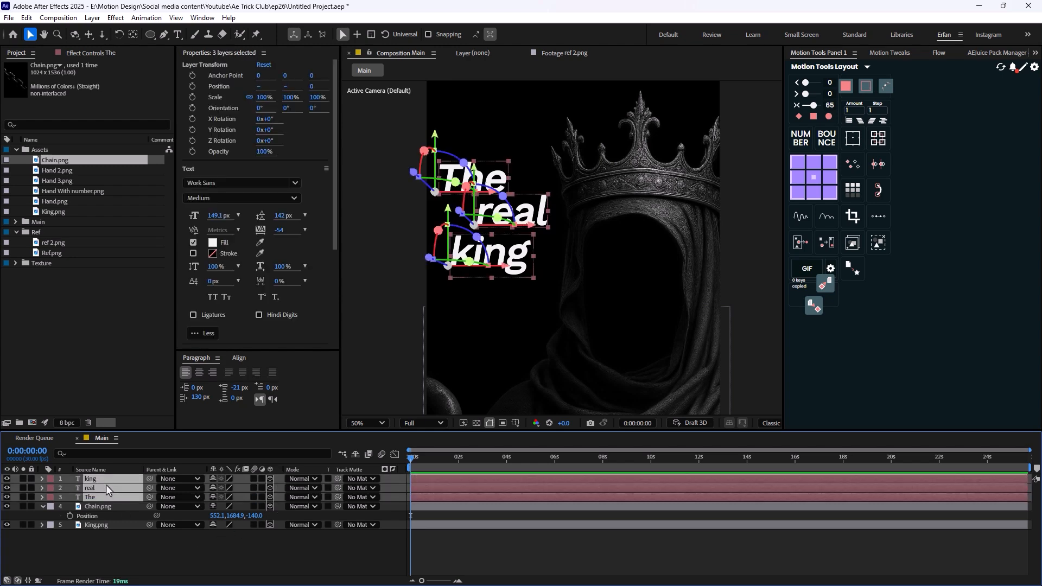
left_click(167, 553)
- Set the "The" text to the Thin font style and reduce its font size
left_click(111, 497)
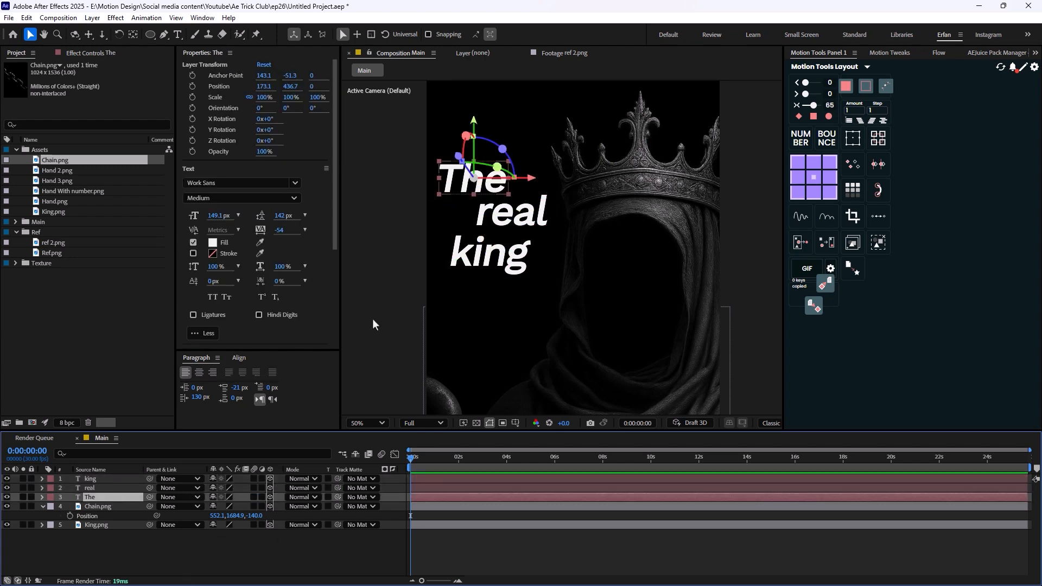
left_click(265, 195)
left_click(213, 220)
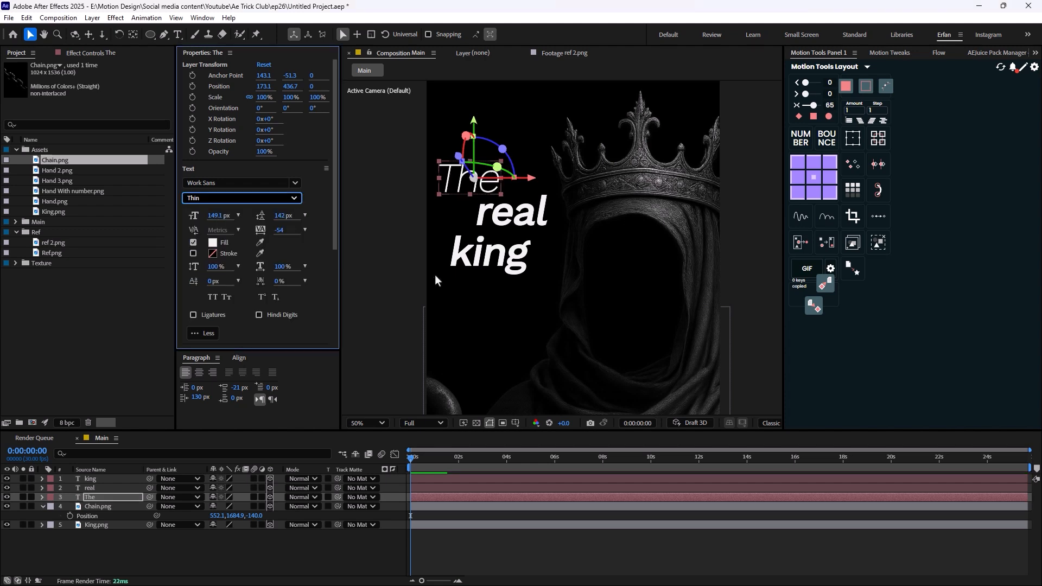
key("slash")
key("comma")
key("comma")
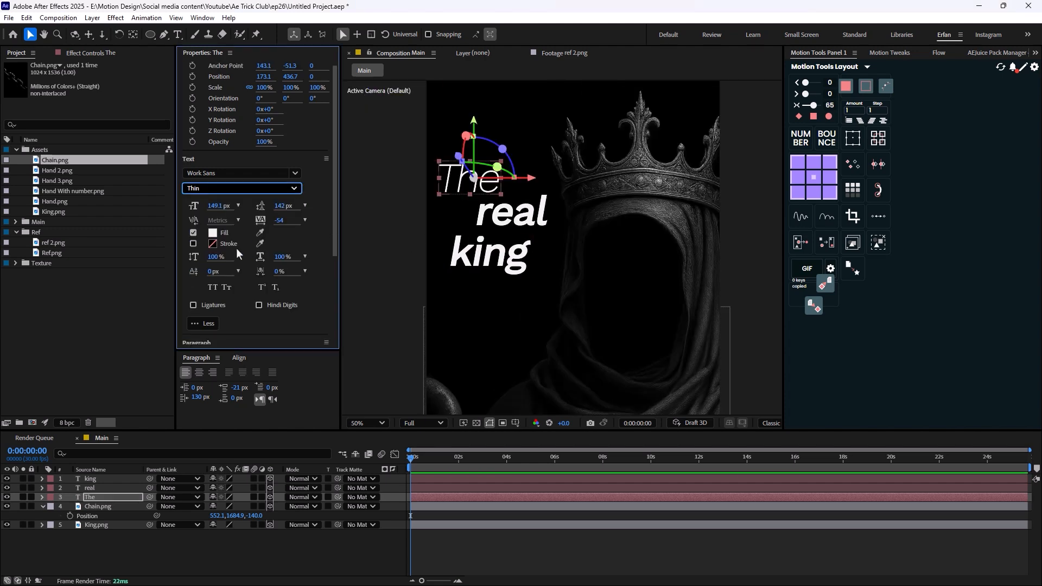
mouse_move(218, 206)
left_mouse_down()
mouse_move(195, 208)
mouse_move(203, 208)
left_mouse_up()
- Give the "real" text a lighter font style and a smaller size, and shift it slightly closer beneath "The"
left_click(500, 209)
left_click(231, 190)
left_click(229, 246)
left_click_drag(495, 216, 487, 215)
- Enlarge the "king" text to a font size of 191.1 px and position it under "real" at about 240, 719
left_click(489, 254)
left_click_drag(216, 206, 248, 212)
left_click_drag(516, 259, 515, 258)
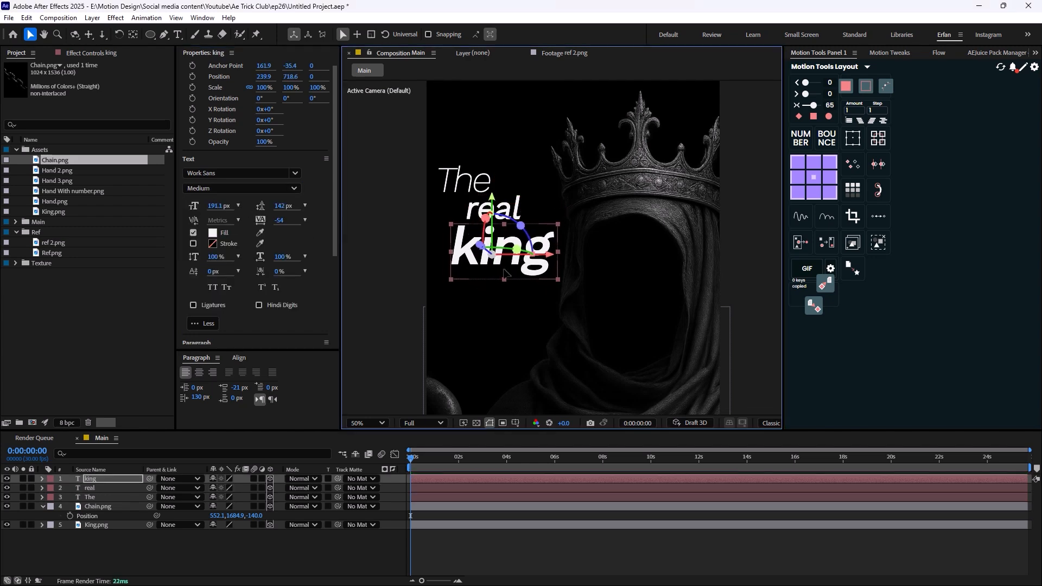
scroll(516, 257, "down", 2)
left_click(400, 531)
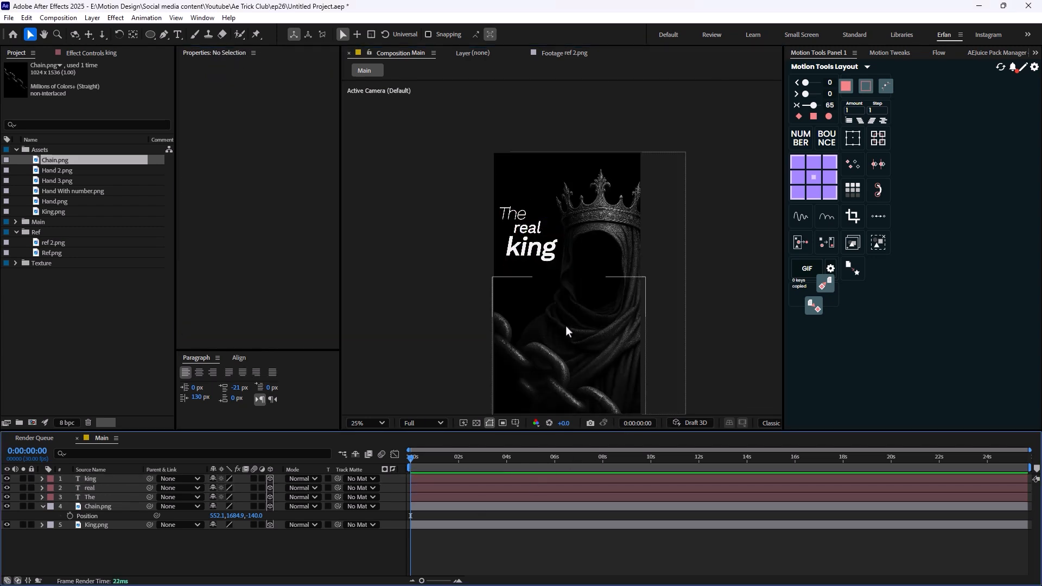
scroll(561, 346, "down", 1)
scroll(570, 354, "up", 1)
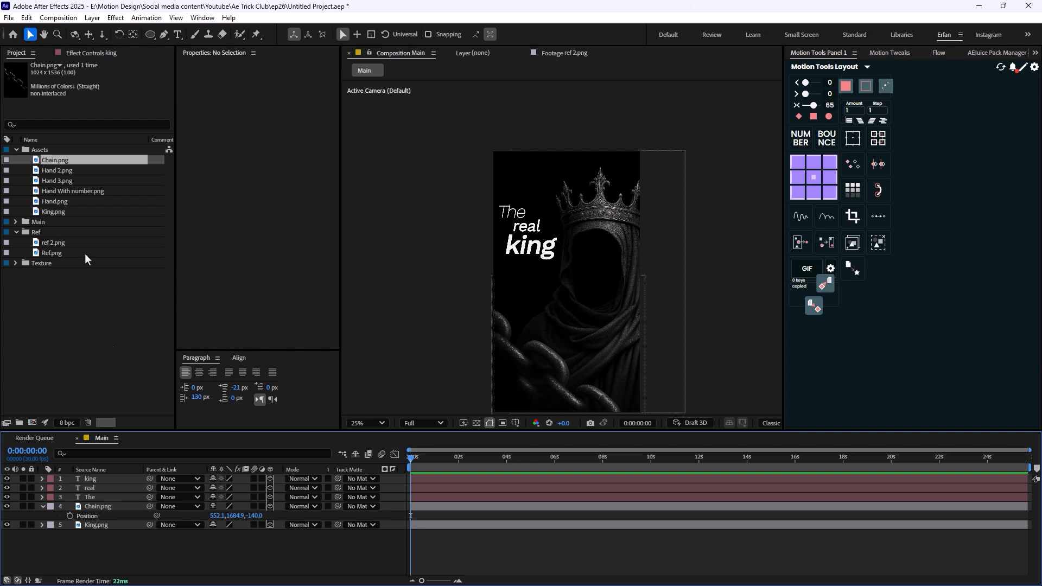
- Open Ref.png in the footage viewer and examine the reference's lighting and layout
left_click(51, 253)
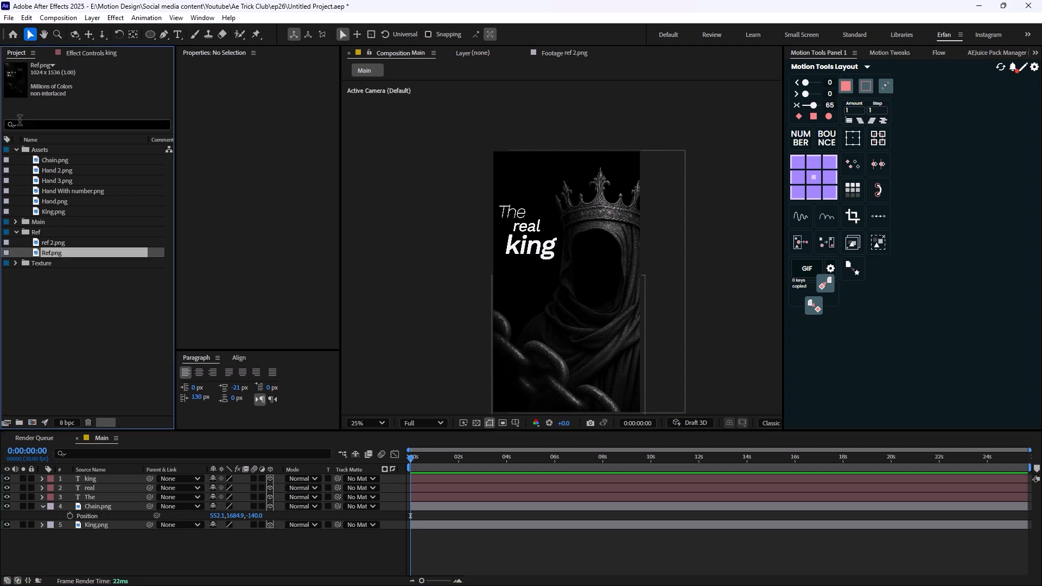
double_click(80, 264)
left_click(79, 295)
double_click(65, 253)
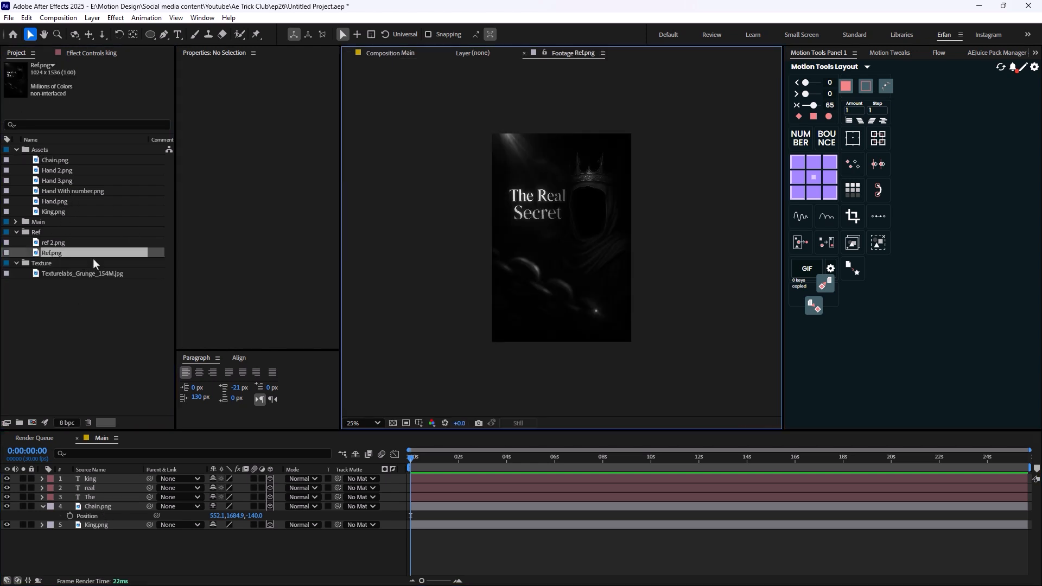
scroll(572, 270, "up", 4)
scroll(543, 255, "down", 4)
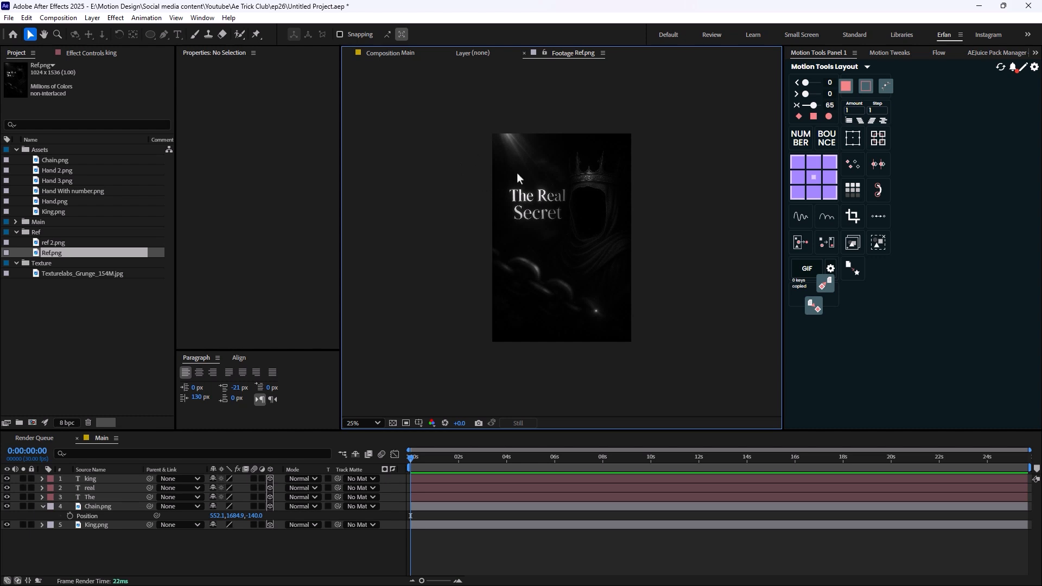
- Collapse the Ref and Texture folders in the project
left_click(15, 233)
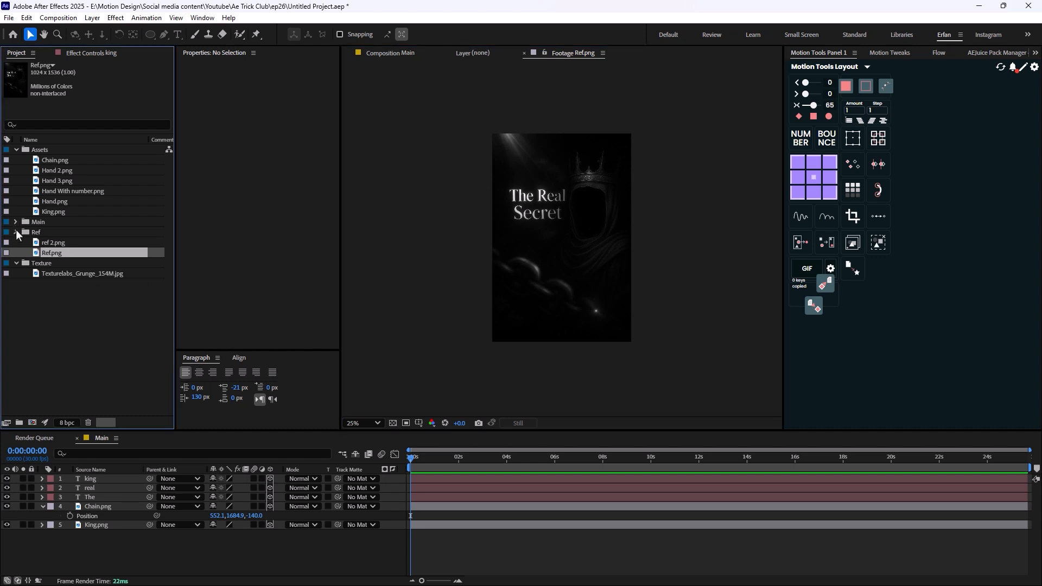
left_click(16, 244)
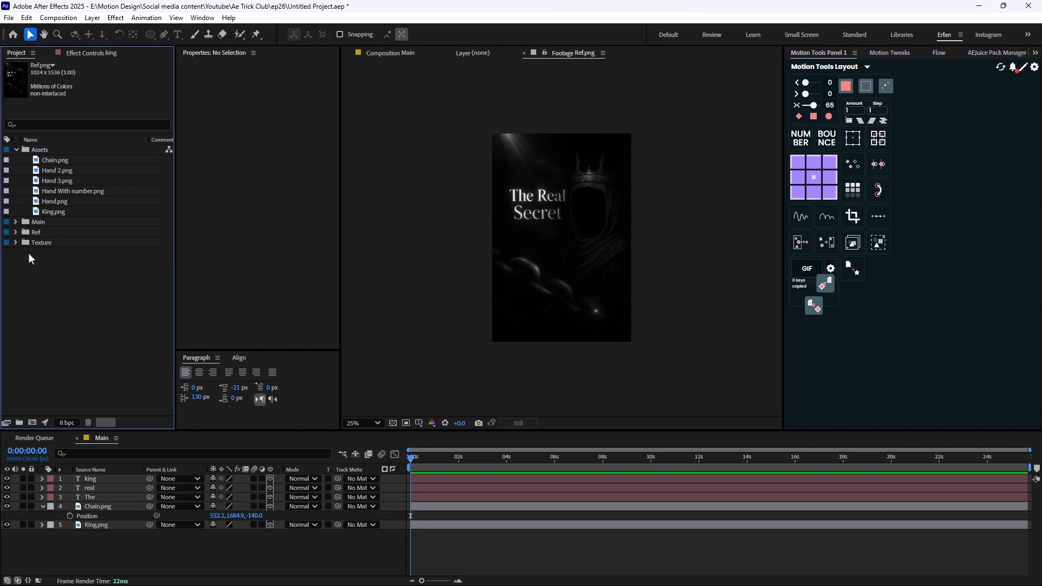
left_click(28, 253)
- Add a composition-sized black solid to the Main composition, place it beneath all other layers, and rename it BG
left_click(129, 547)
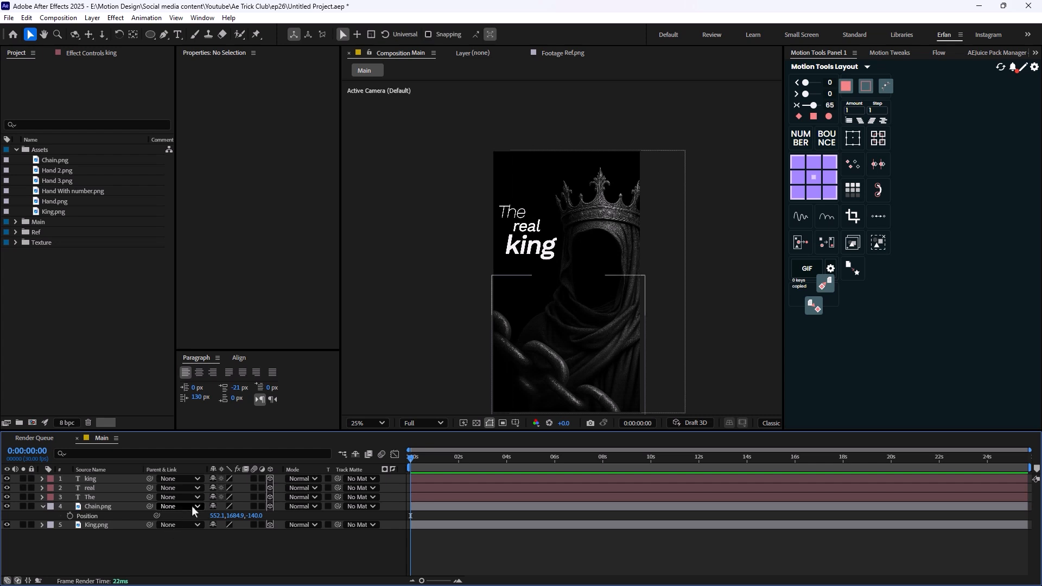
key("ctrl+y")
left_click(586, 406)
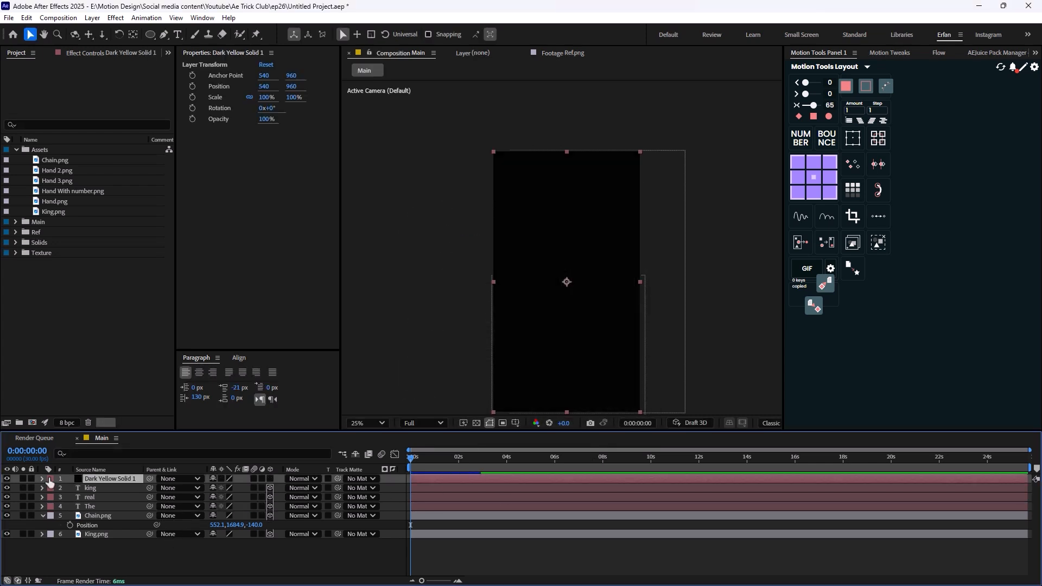
key("Return")
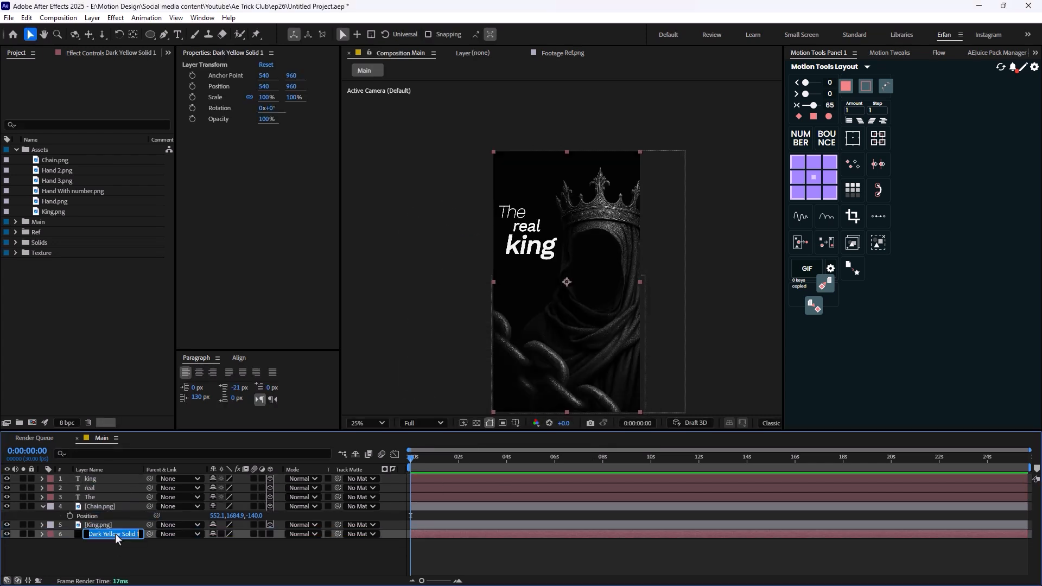
type("BG")
key("Return")
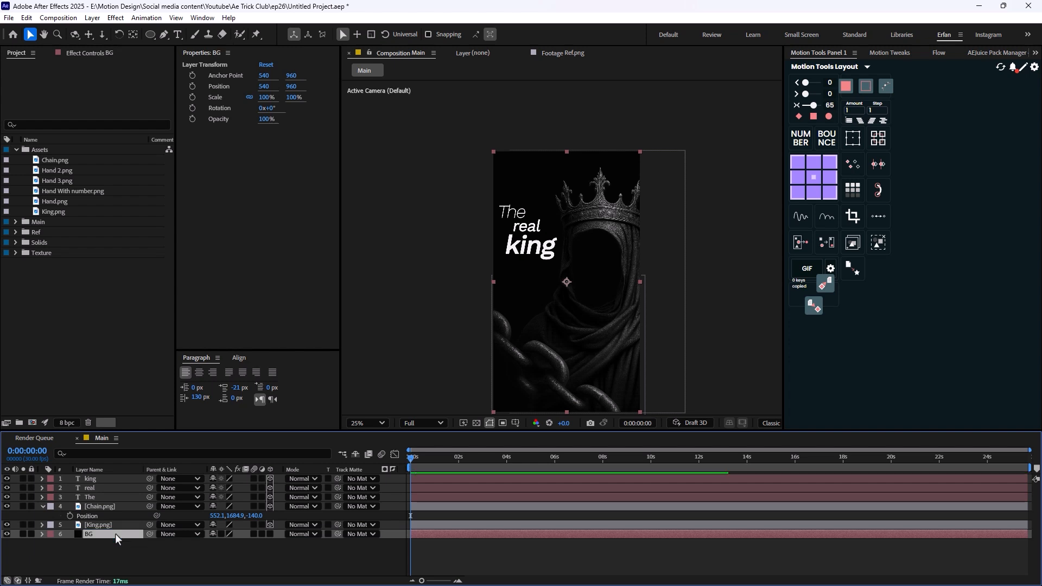
- Place Texturelabs_Grunge_154M.jpg from the Texture folder into the composition between the King.png and BG layers
left_click(15, 253)
left_click(81, 263)
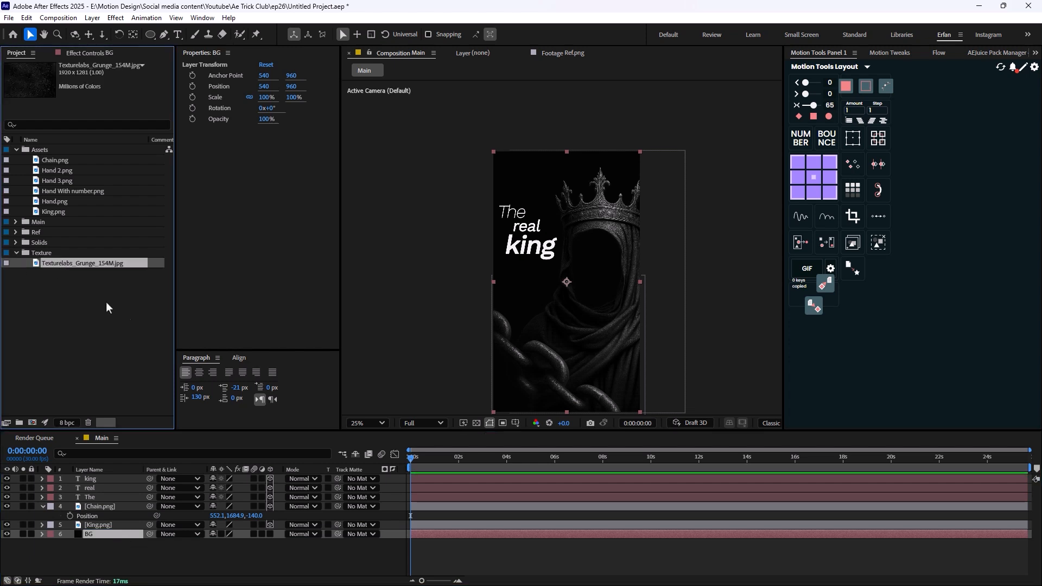
left_click_drag(73, 266, 131, 528)
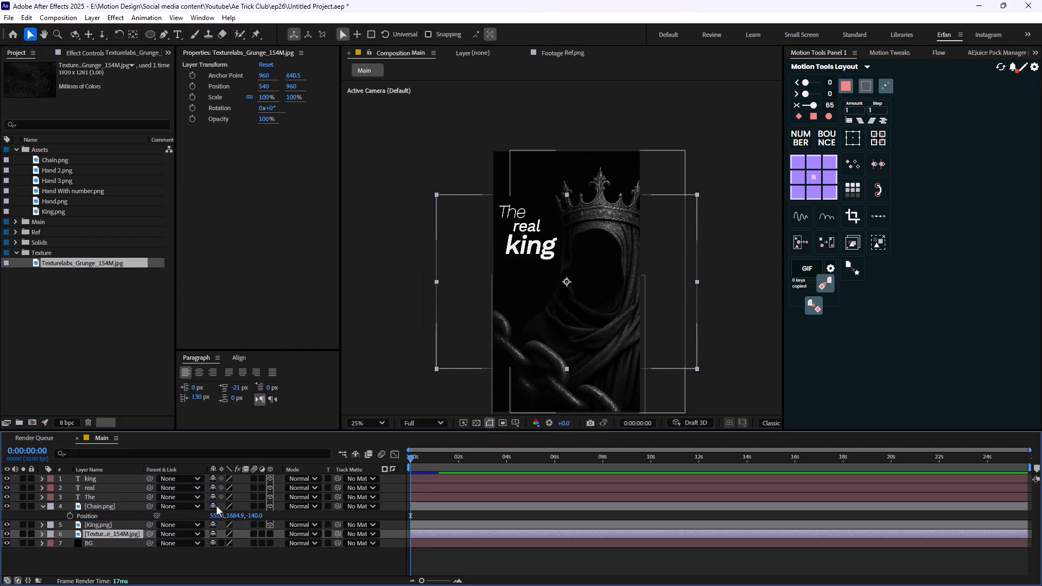
- Rotate the grunge texture layer 90° so that it covers the vertical frame
scroll(538, 341, "down", 2)
key("r")
left_click(220, 544)
type("90")
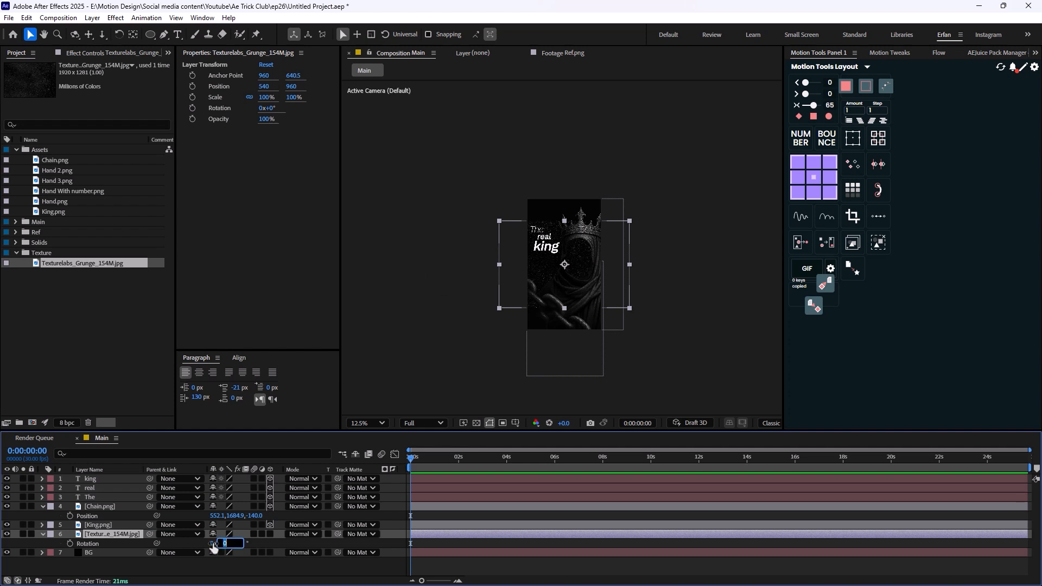
key("Return")
key("period")
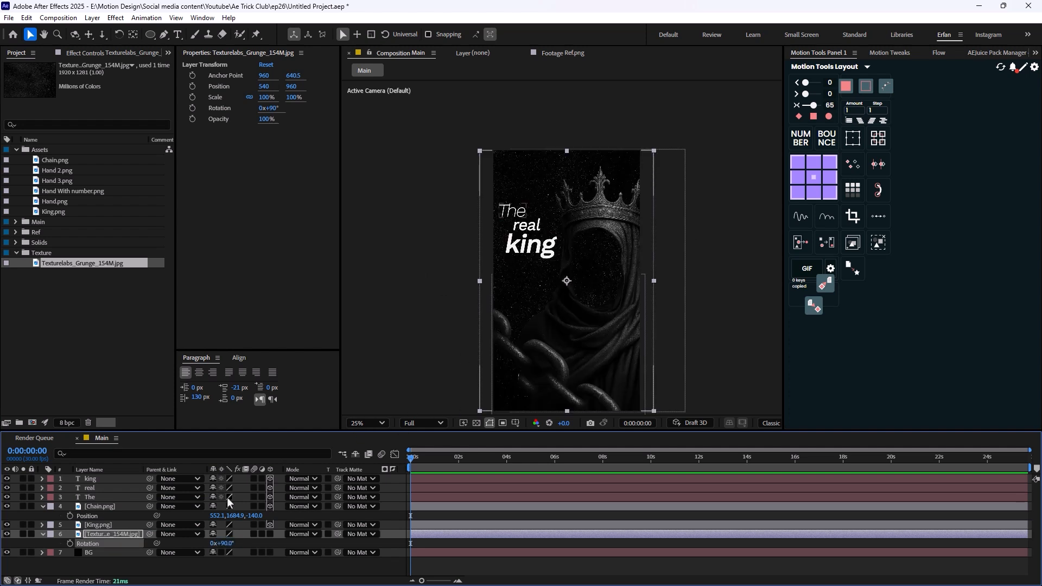
- Set the grunge texture layer's blending mode to Darken and collapse its properties
left_click(314, 534)
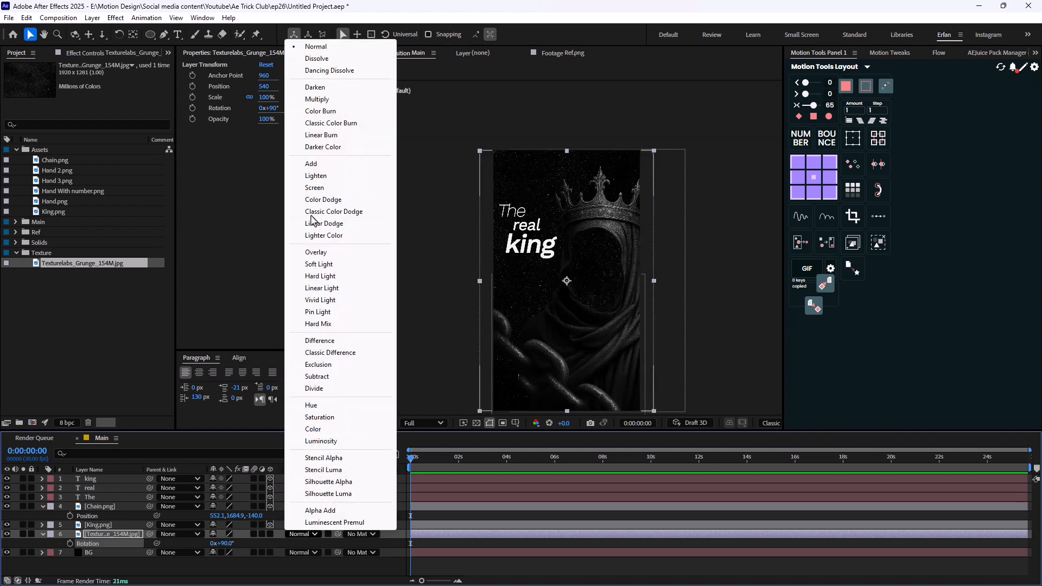
left_click(305, 99)
key("period")
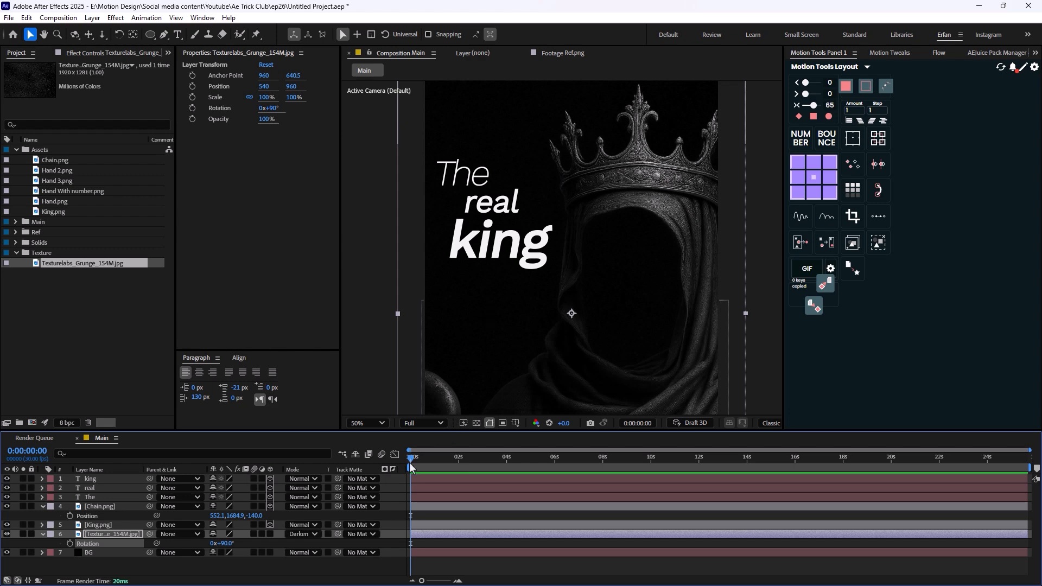
key("comma")
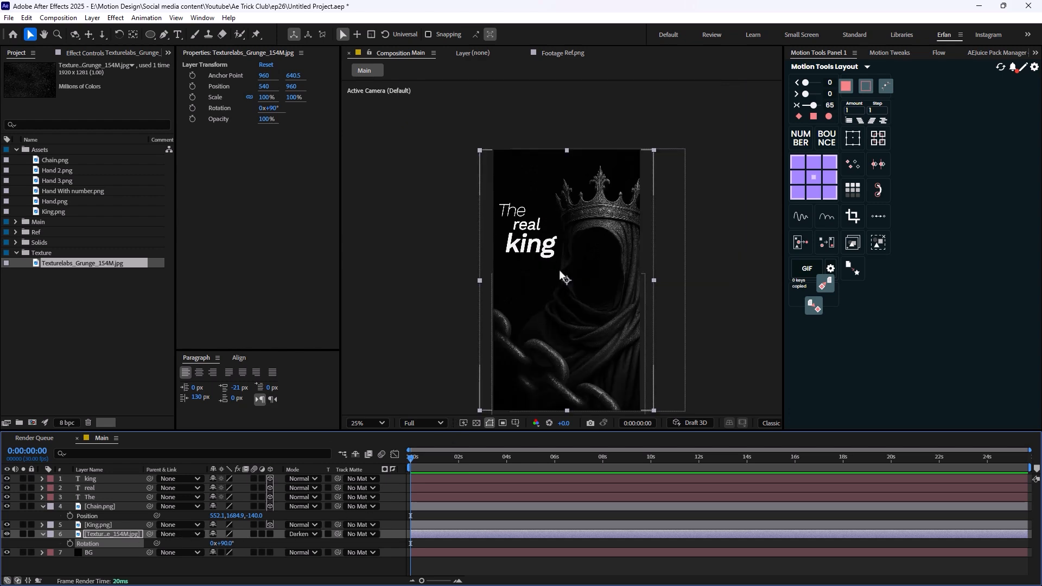
key("comma")
left_click(189, 562)
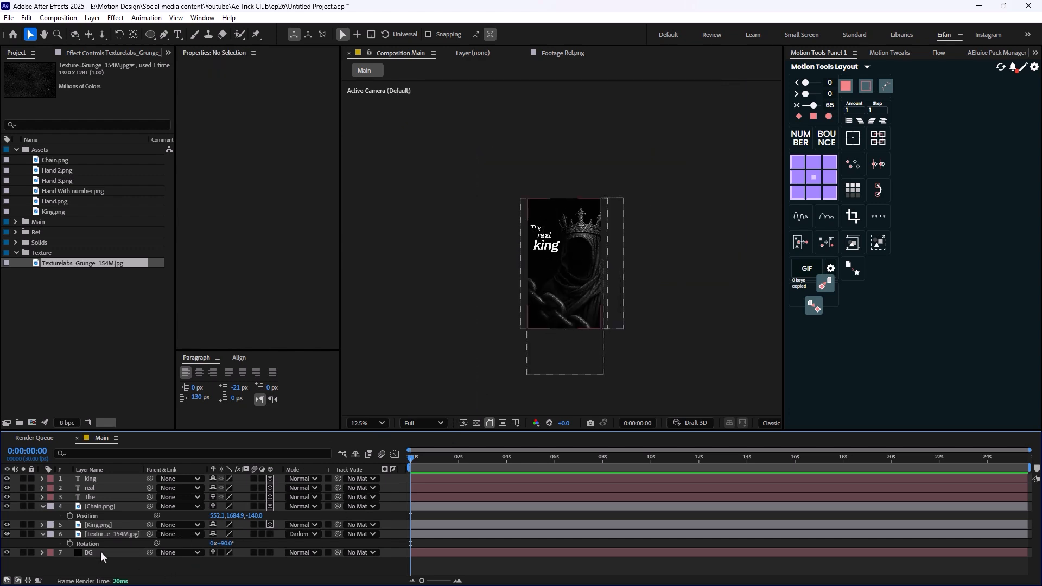
left_click(42, 535)
- Create a new 1080 × 1920 px black solid named OF above the other layers
right_click(129, 553)
mouse_move(256, 417)
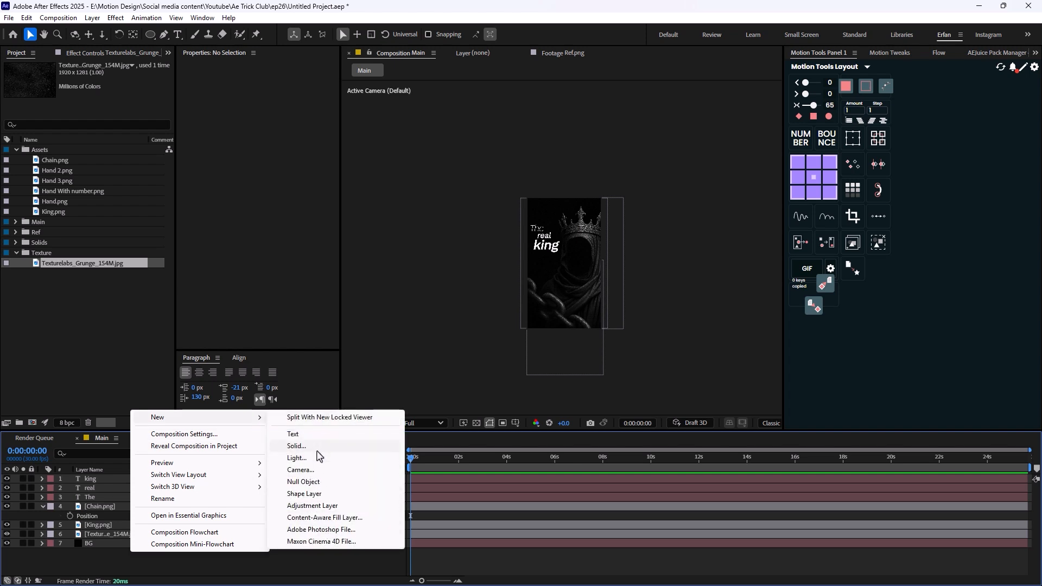
left_click(300, 446)
type("F")
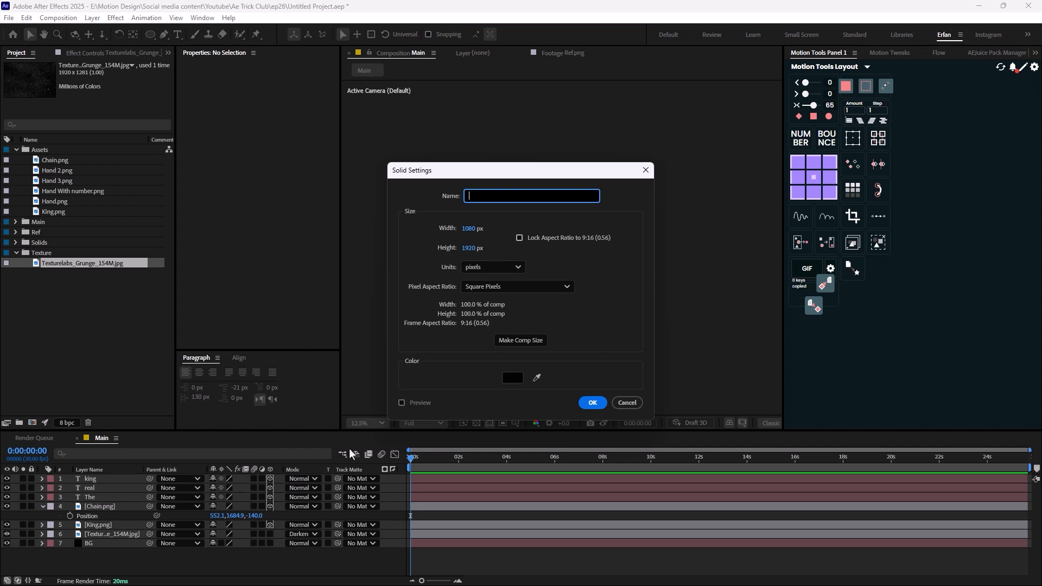
type("OF")
key("Return")
- Apply the Optical Flares effect to the OF layer and set its render mode to On Transparent
key("ctrl+space")
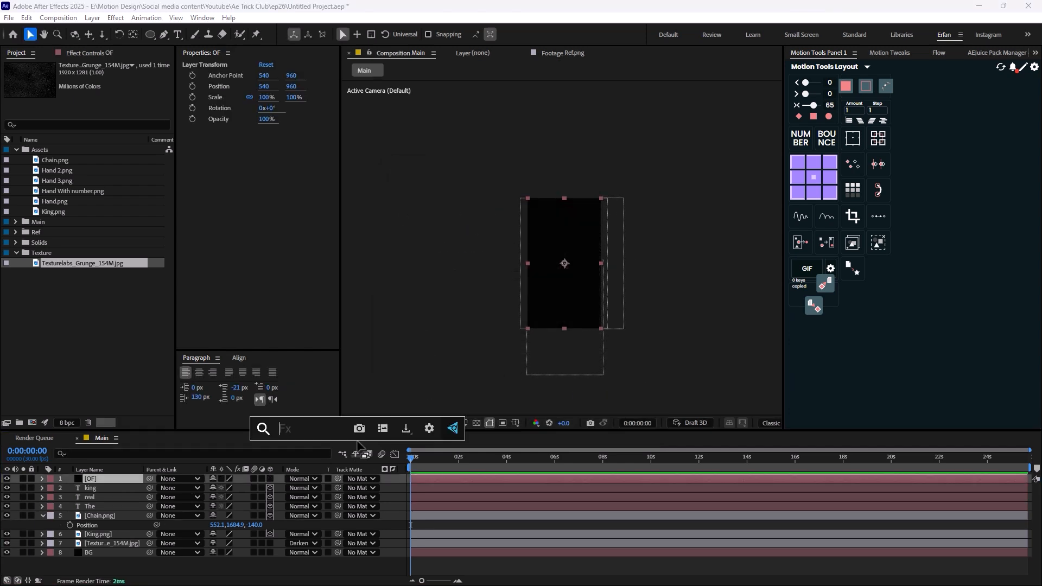
type("opti")
key("Return")
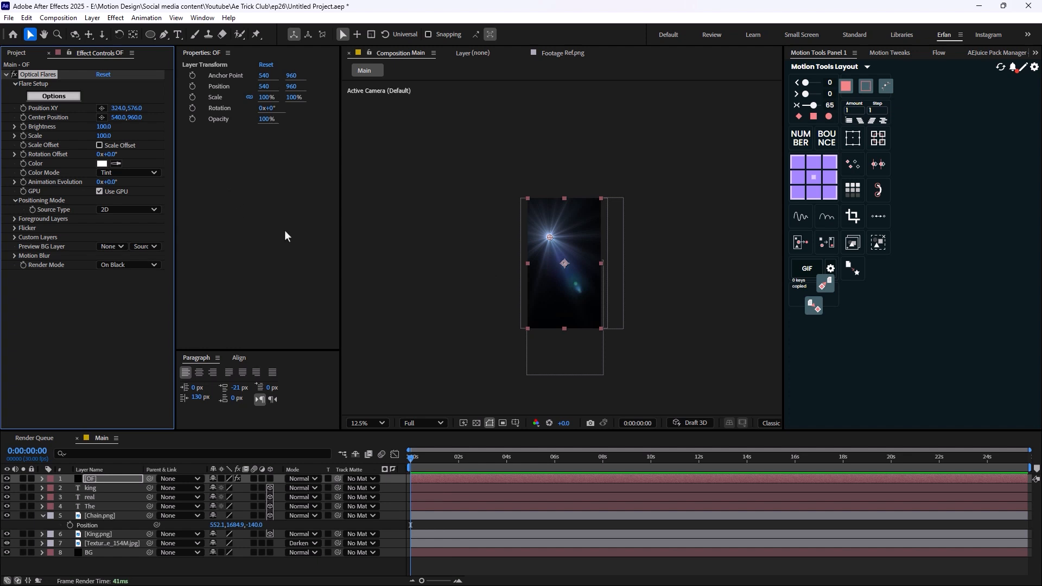
left_click(131, 265)
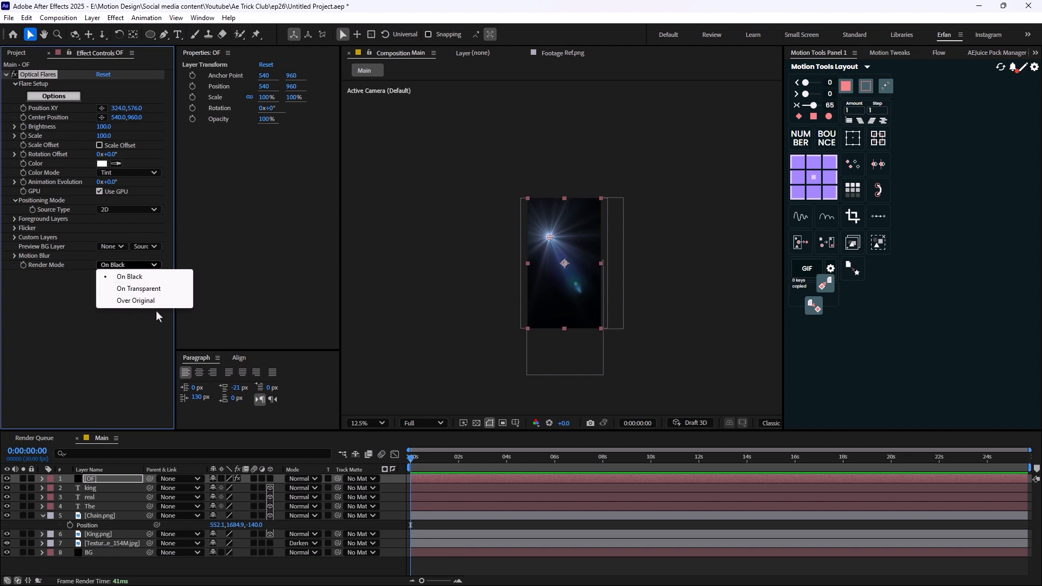
left_click(130, 289)
- Move the flare source just outside the composition's upper-left corner, at about -100, -88
left_click_drag(550, 239, 521, 198)
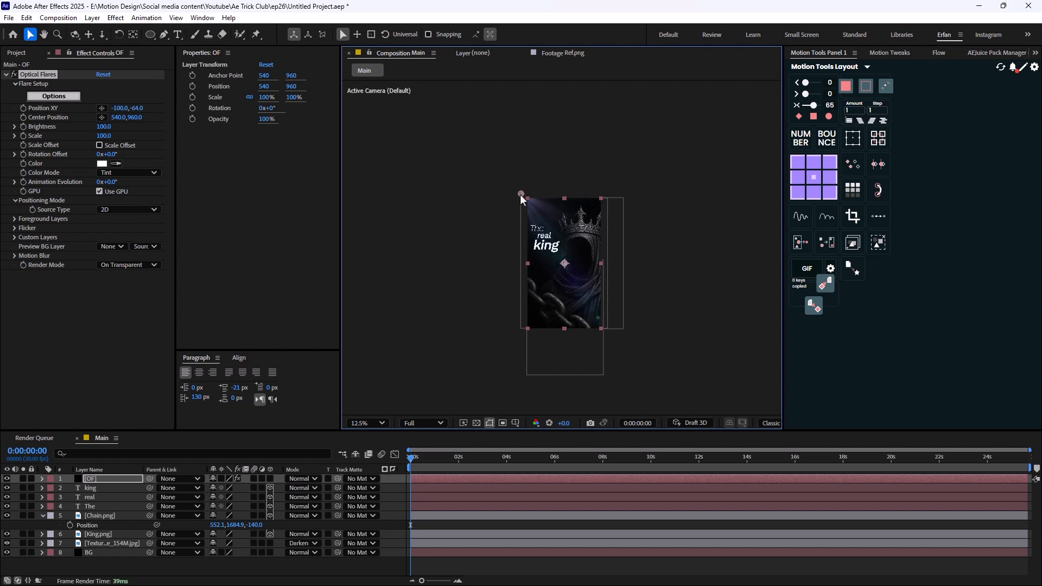
left_click(356, 565)
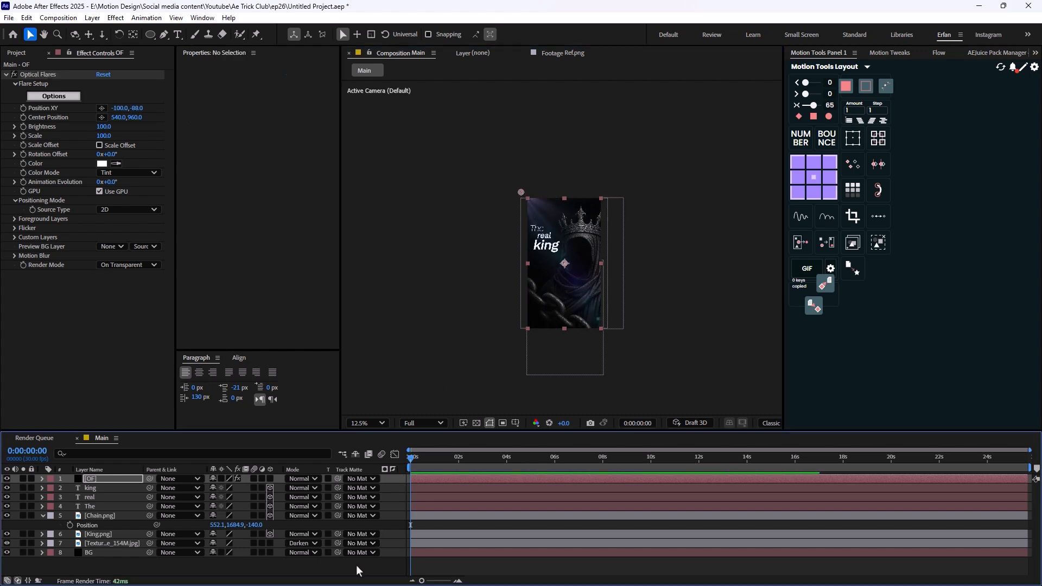
key("period")
key("period")
key("comma")
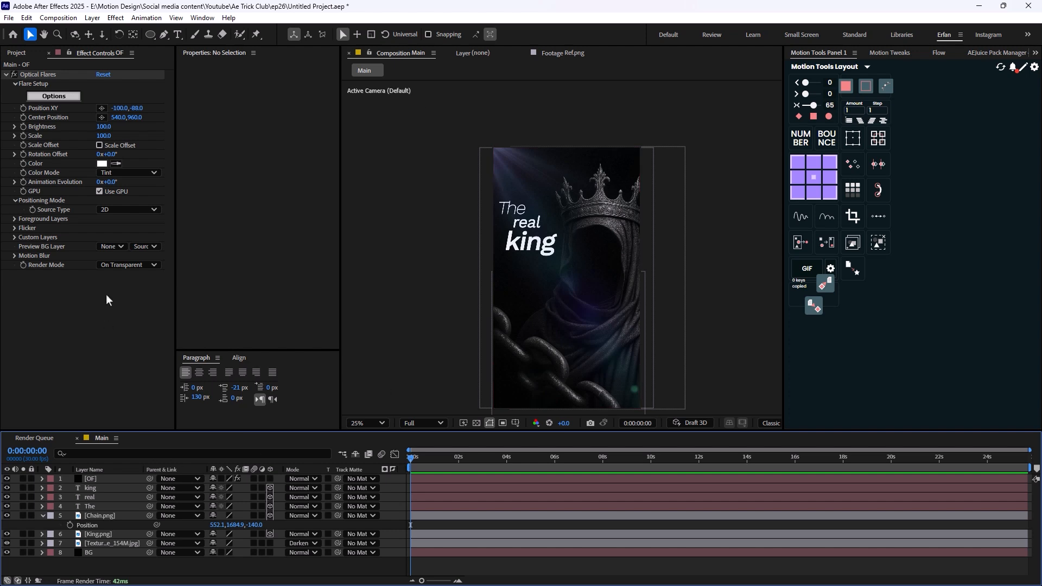
- Set the flare's brightness to 80 and its scale to 140, and collapse the Chain.png layer's properties
left_click_drag(103, 127, 102, 126)
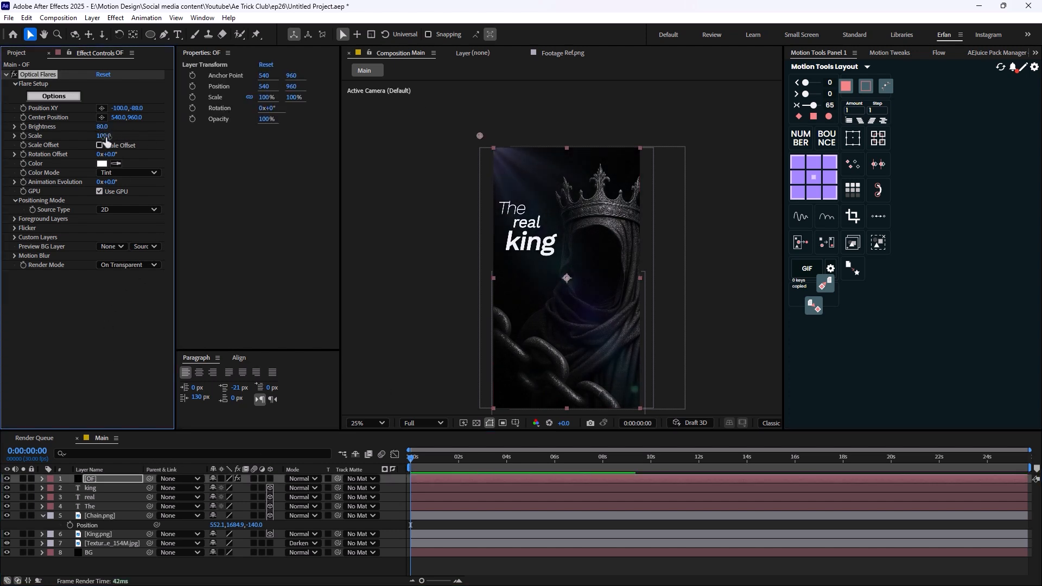
left_click_drag(106, 136, 111, 136)
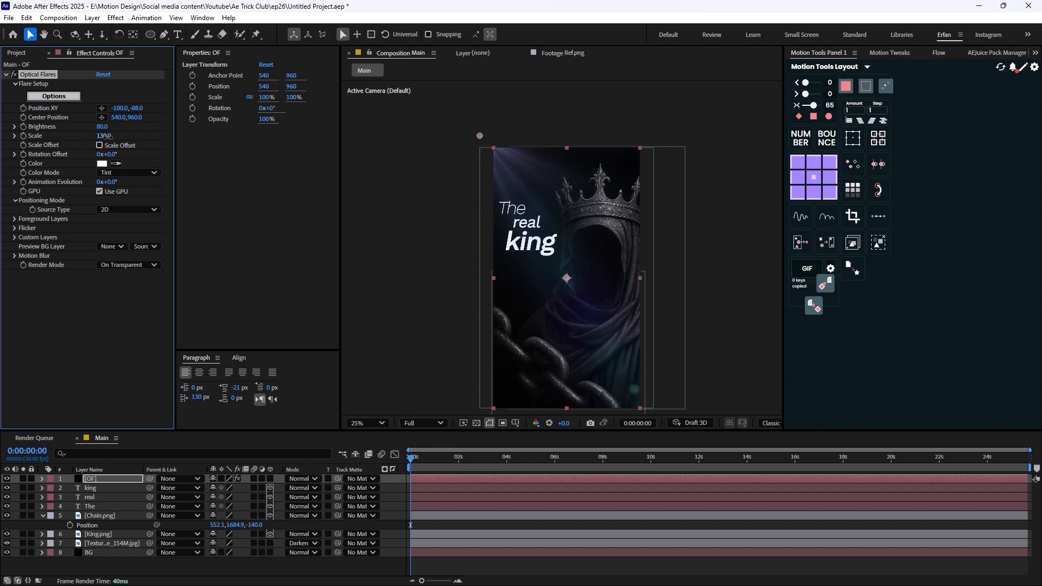
key("comma")
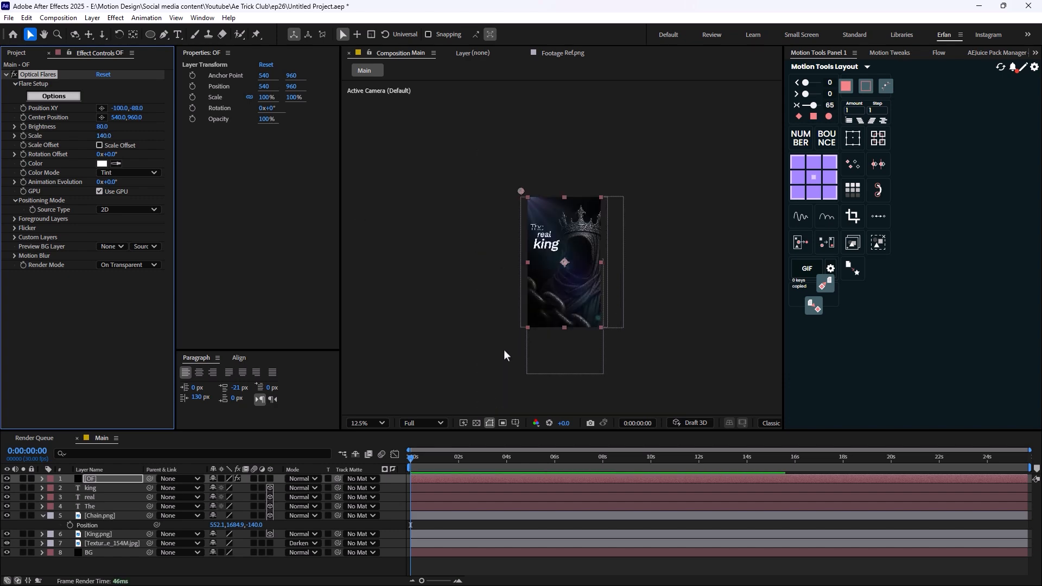
left_click(137, 575)
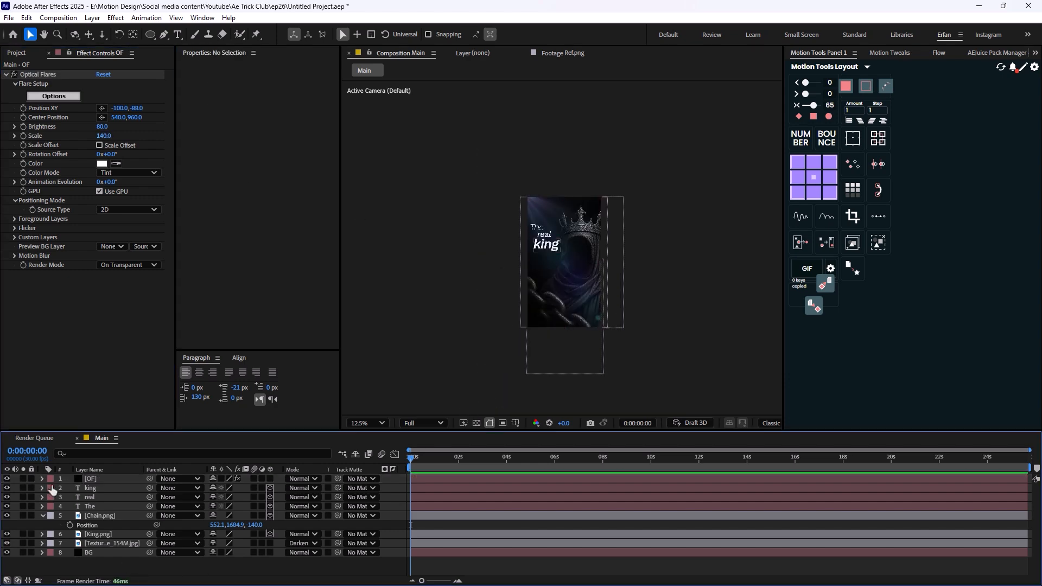
left_click(42, 515)
- Create an adjustment layer above all layers and rename it Looks
right_click(133, 556)
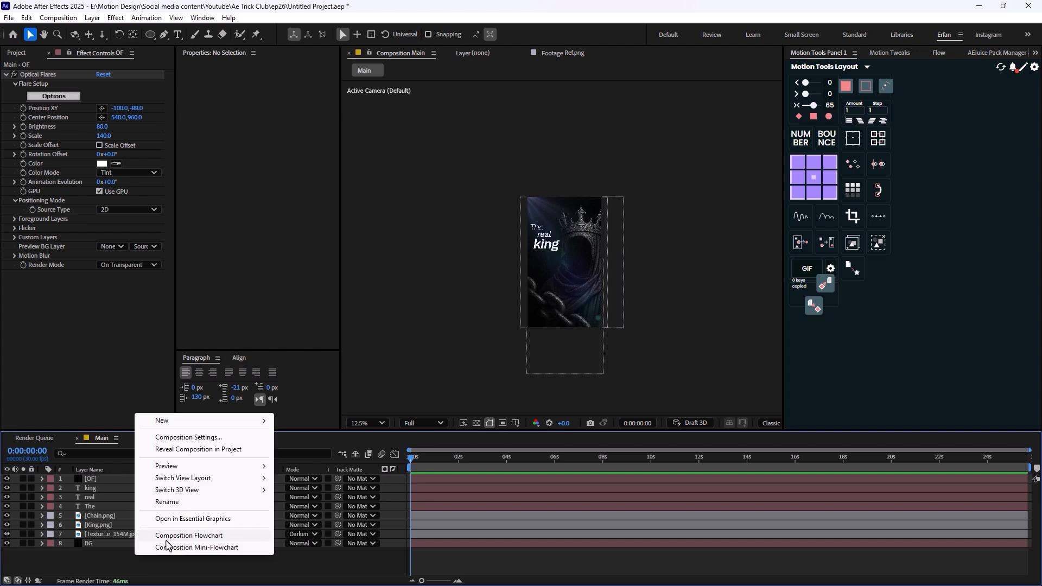
mouse_move(228, 421)
left_click(337, 510)
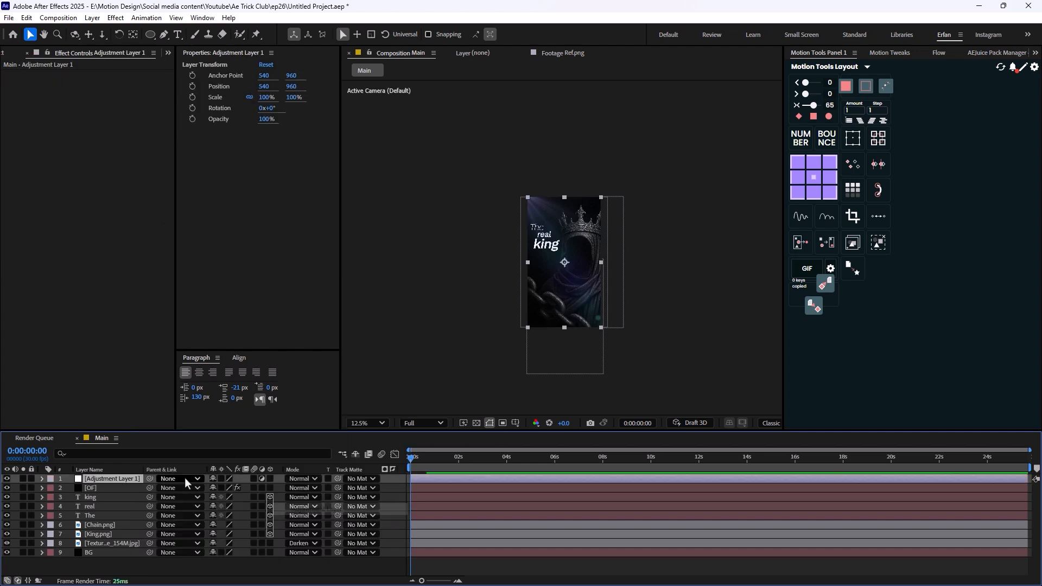
key("Return")
type("Lo")
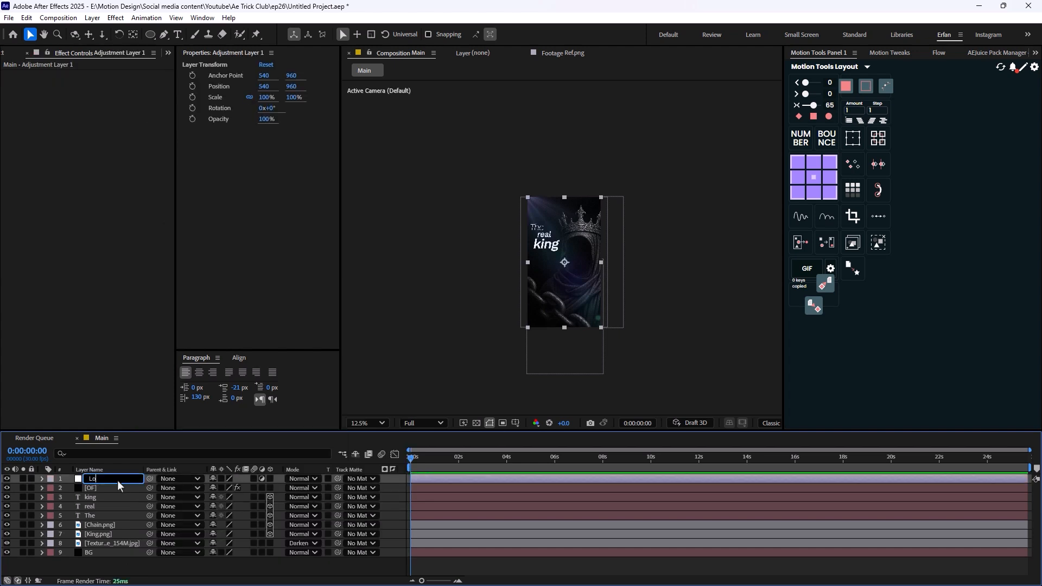
type("oks")
key("Return")
key("Return")
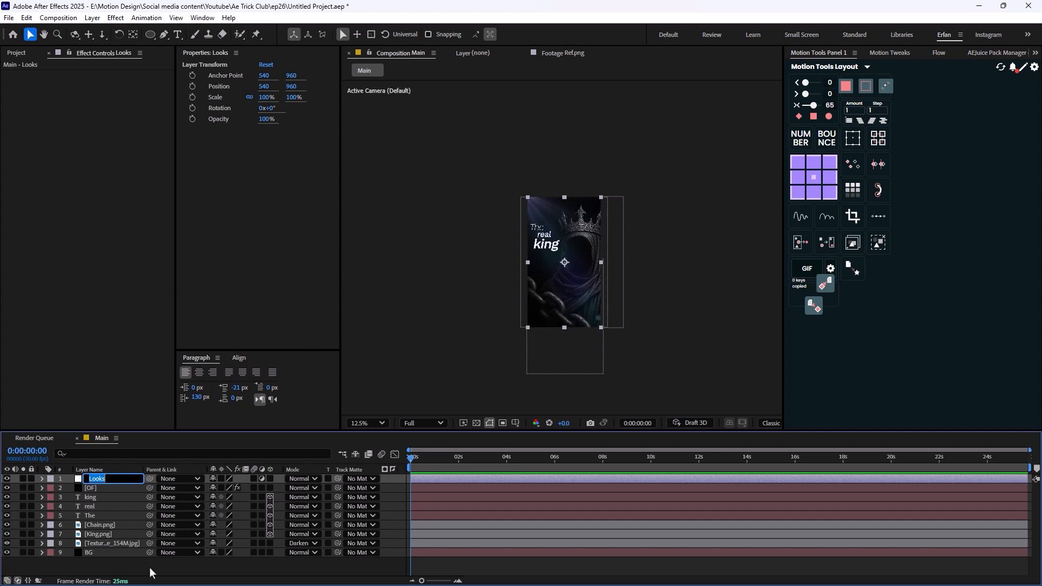
left_click(149, 567)
- Apply the Looks effect to the Looks adjustment layer and open its look editor
left_click(107, 483)
key("ctrl+space")
type("lo")
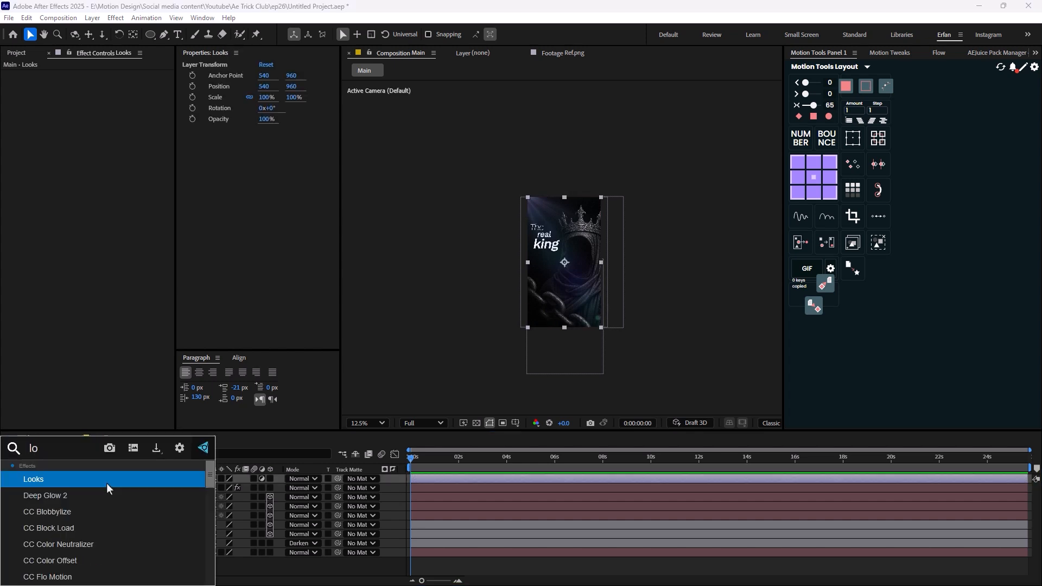
type("o")
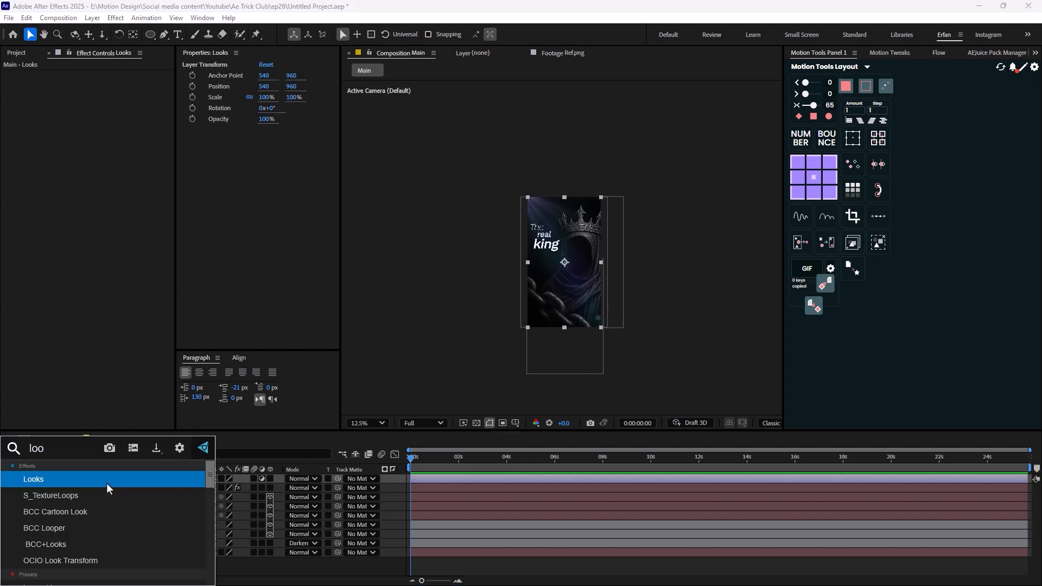
key("Return")
key("ctrl+space")
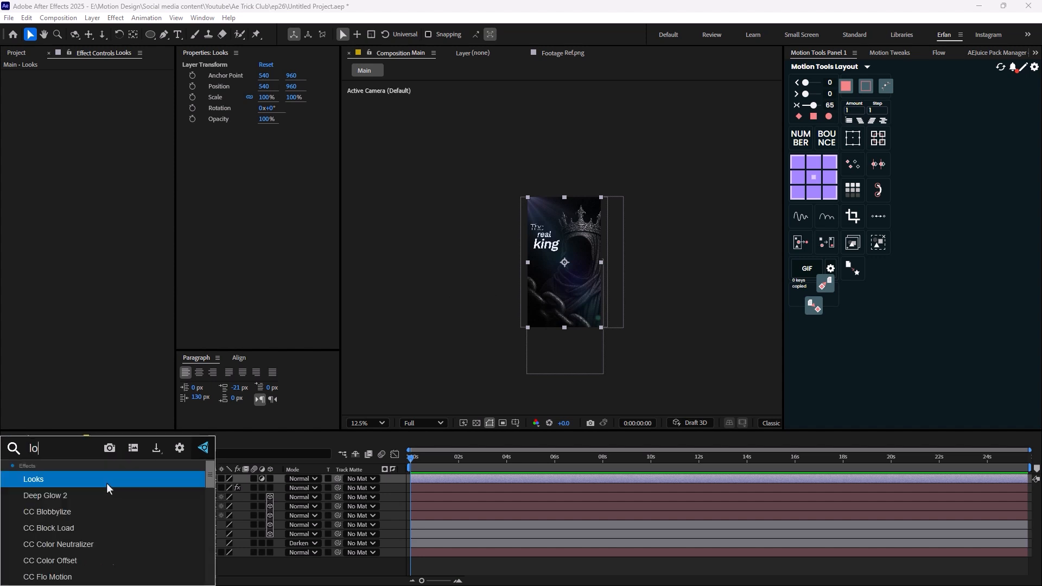
type("look")
key("Return")
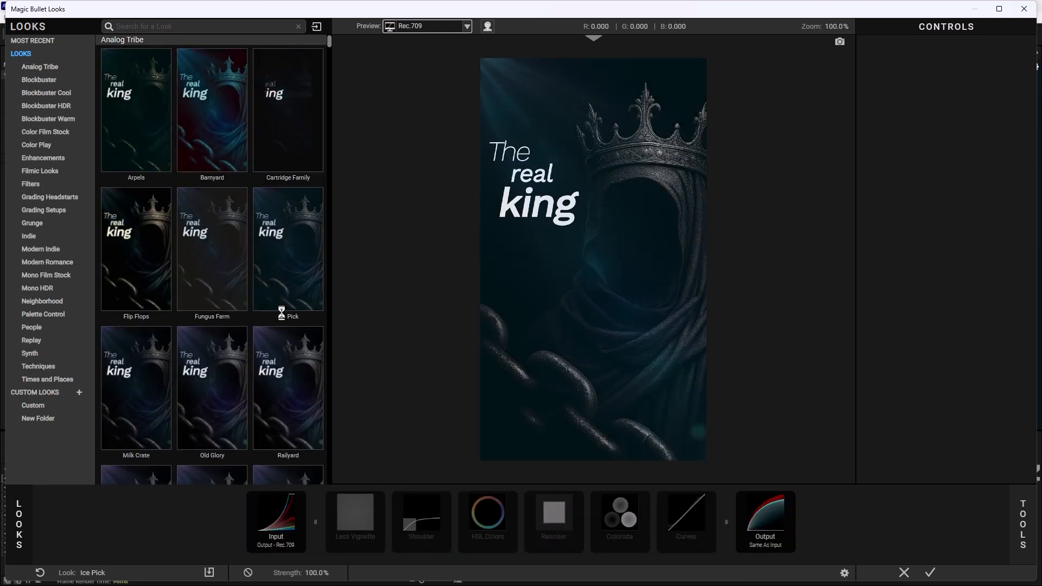
- Browse the full looks library and the Blockbuster Cool category, previewing presets such as Flip Flops, Collins and Frost on the scene
scroll(296, 341, "down", 4)
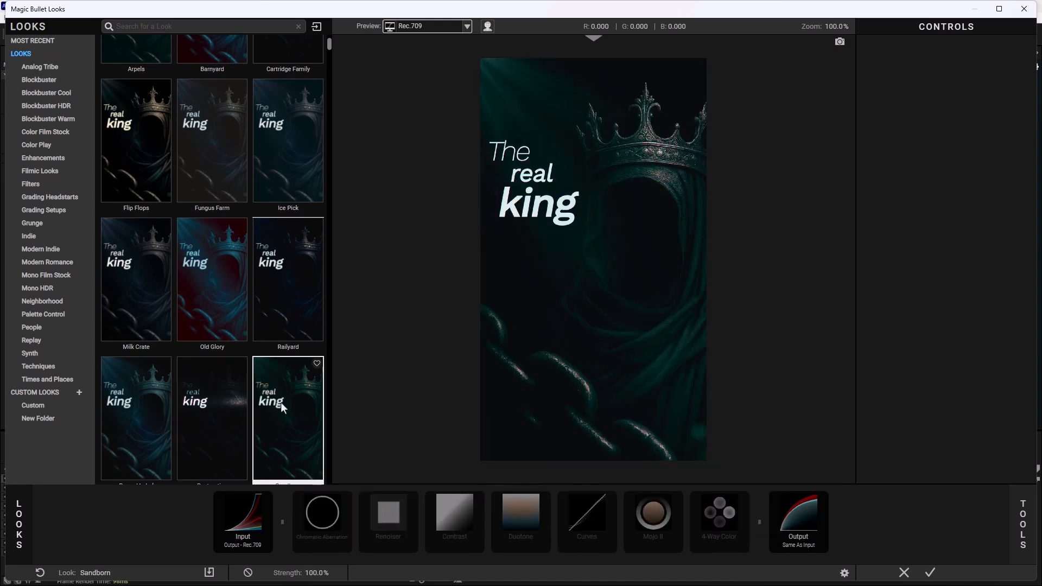
scroll(281, 402, "down", 2)
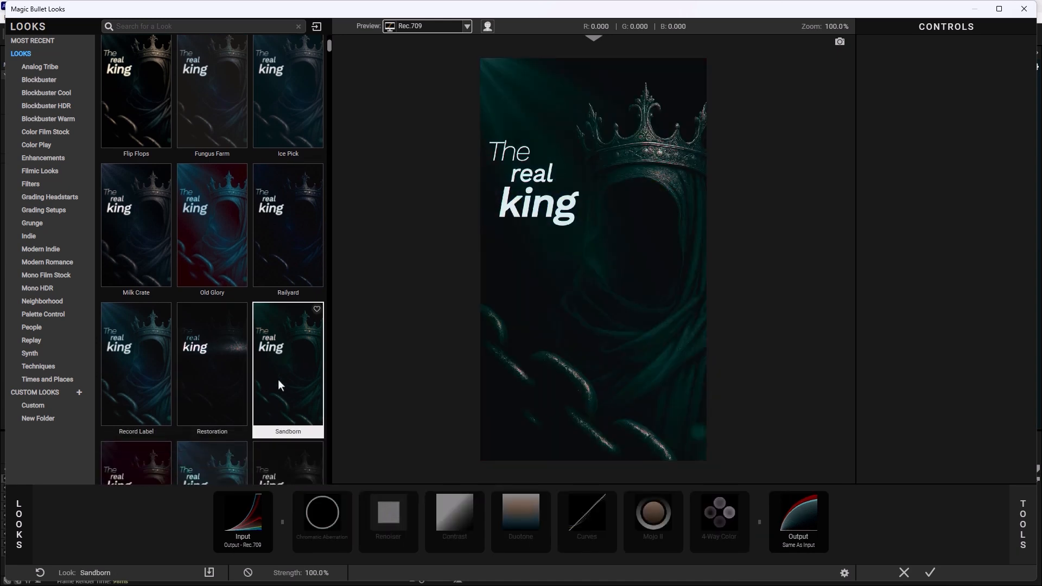
scroll(278, 380, "up", 4)
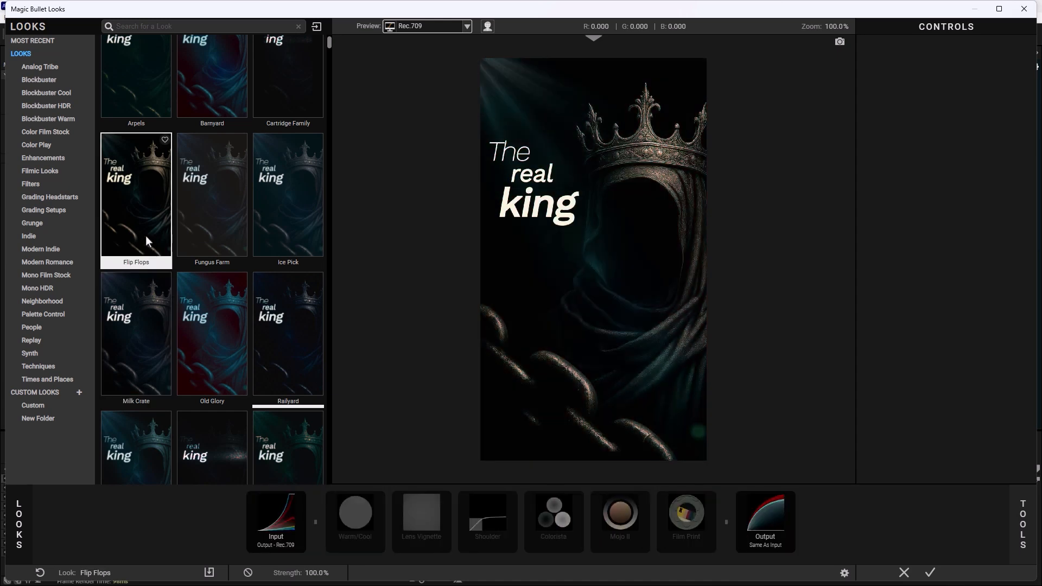
left_click(47, 91)
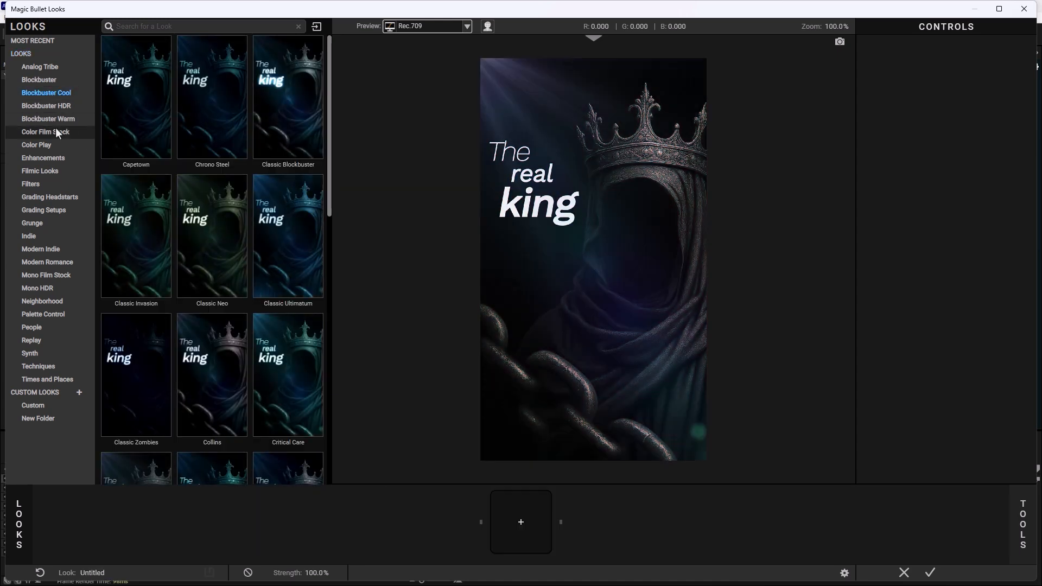
scroll(213, 263, "down", 3)
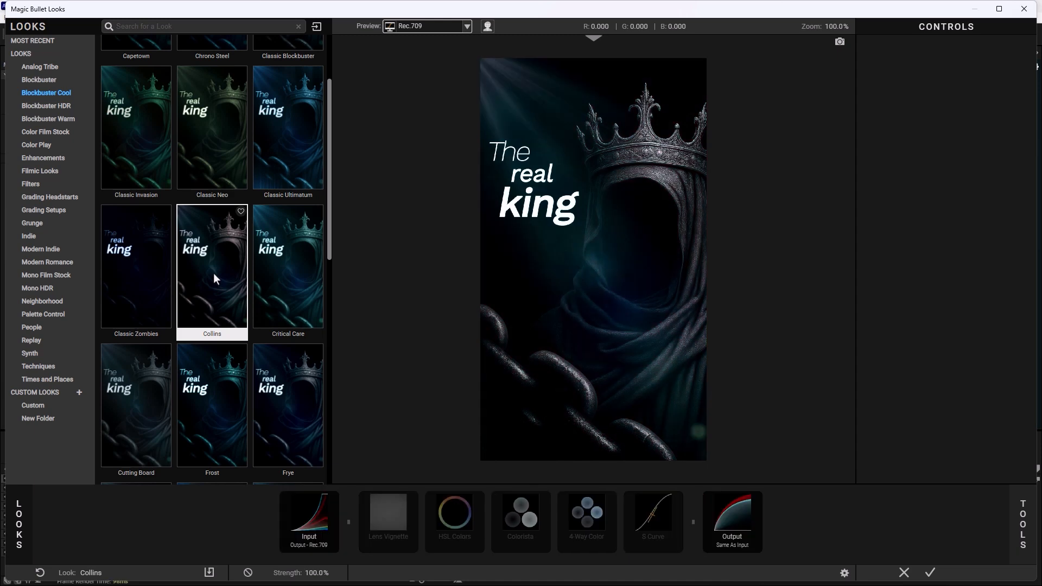
scroll(216, 278, "down", 3)
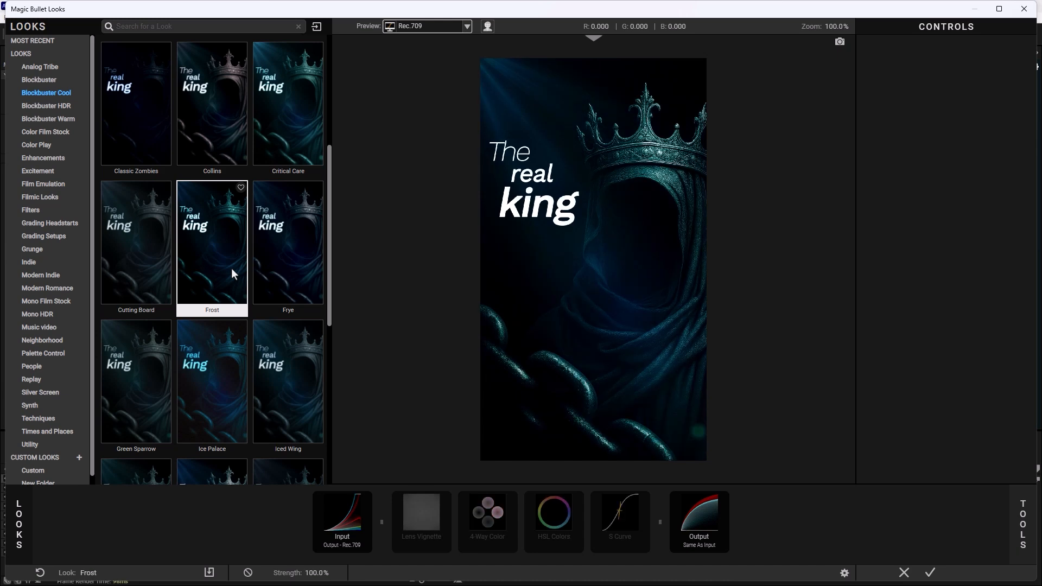
scroll(231, 269, "up", 5)
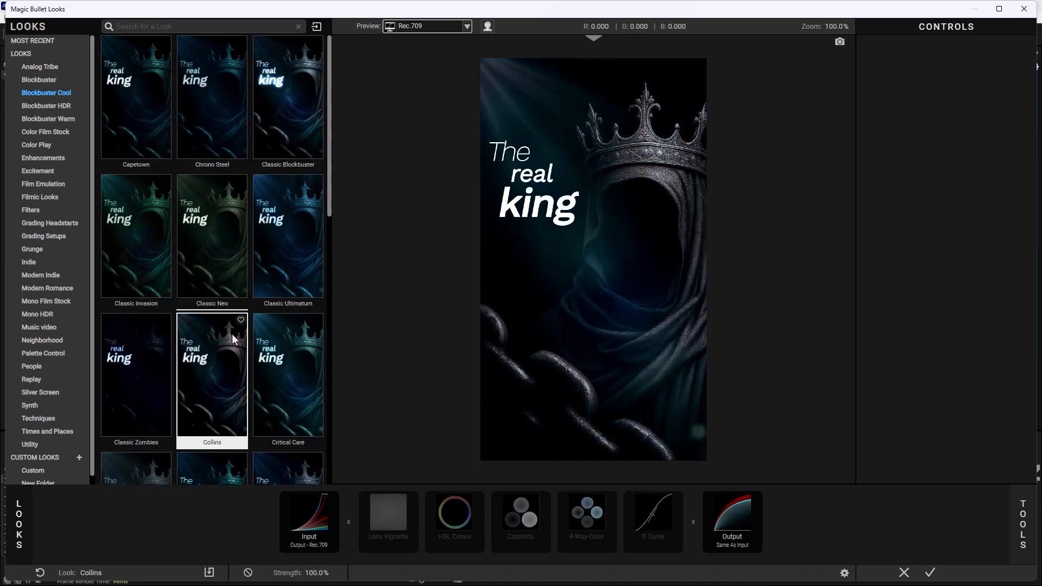
scroll(232, 331, "down", 5)
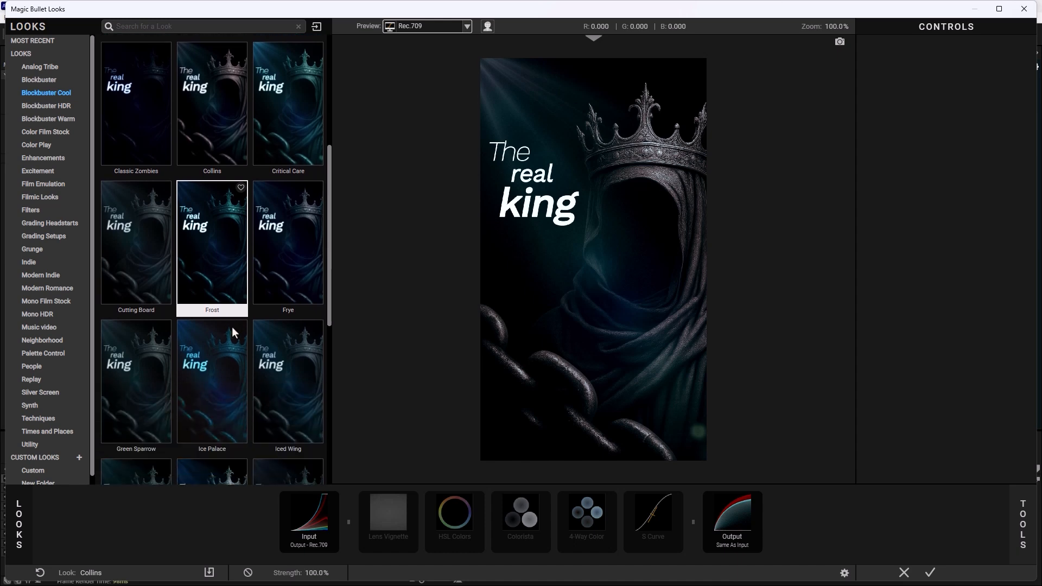
scroll(232, 327, "down", 4)
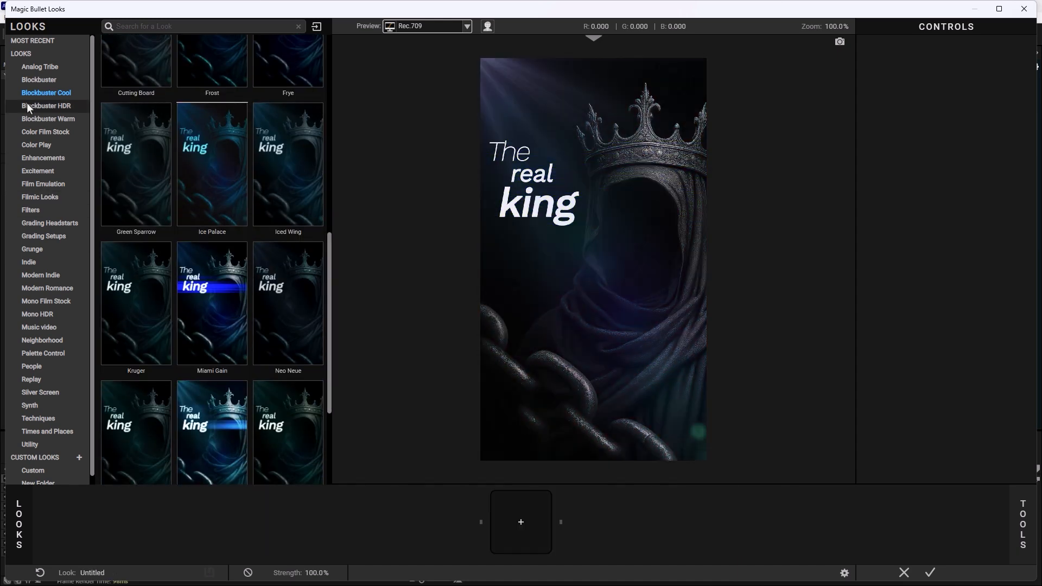
- Choose the Hot Chicken look from the Blockbuster category and apply it to the Looks adjustment layer
left_click(34, 81)
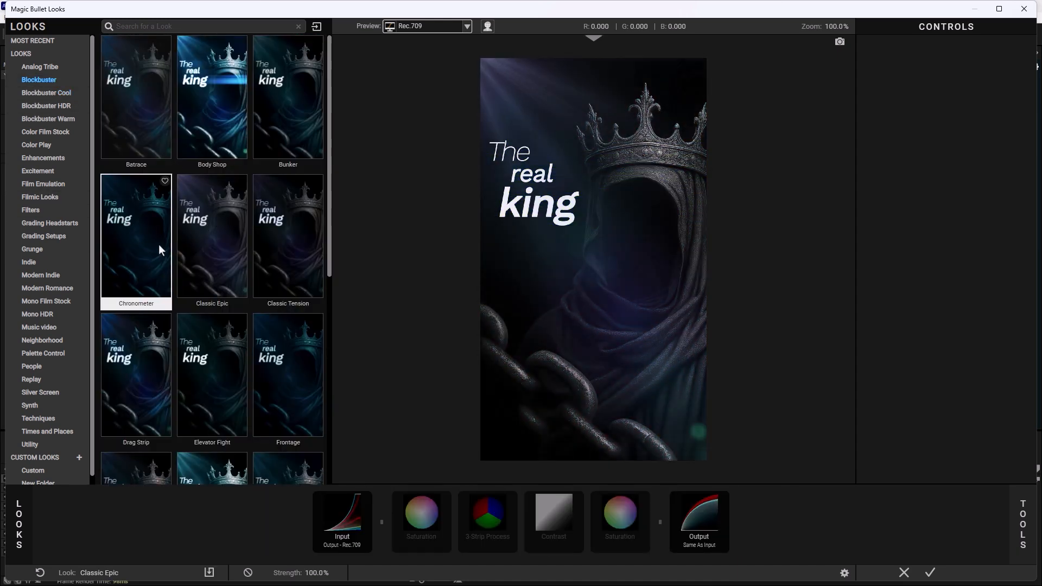
scroll(182, 269, "down", 3)
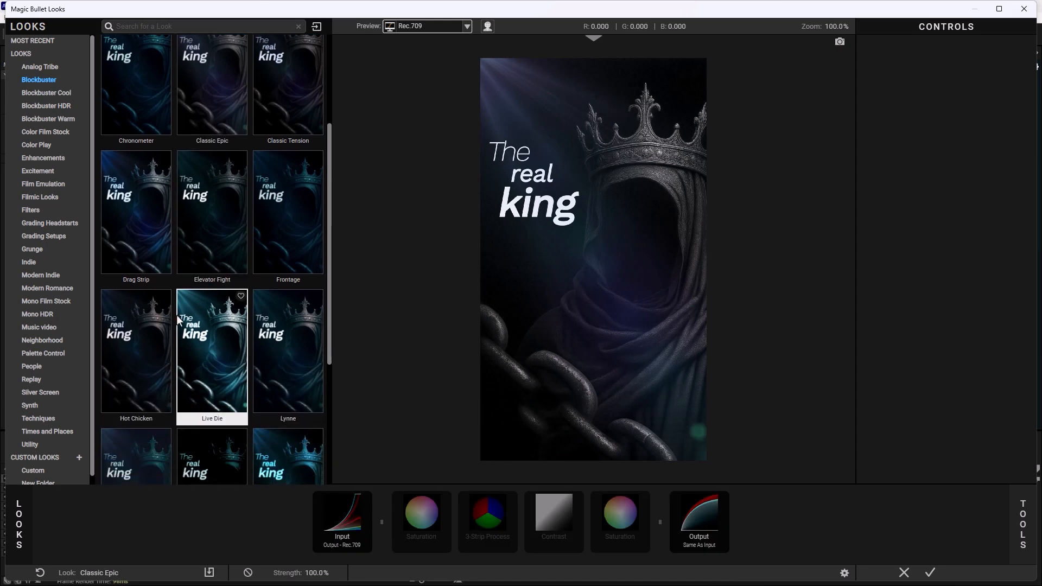
left_click(148, 343)
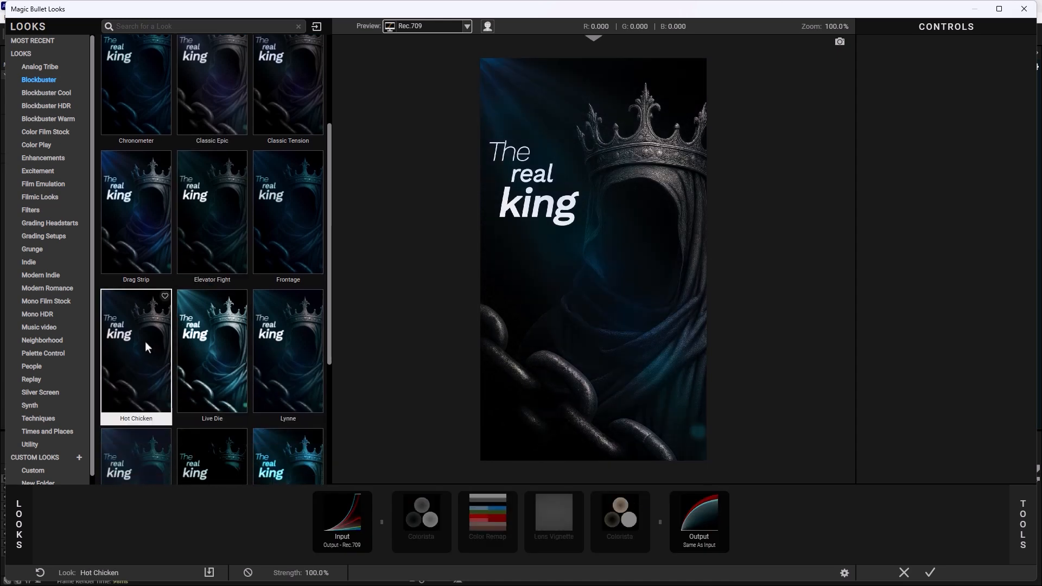
left_click(153, 338)
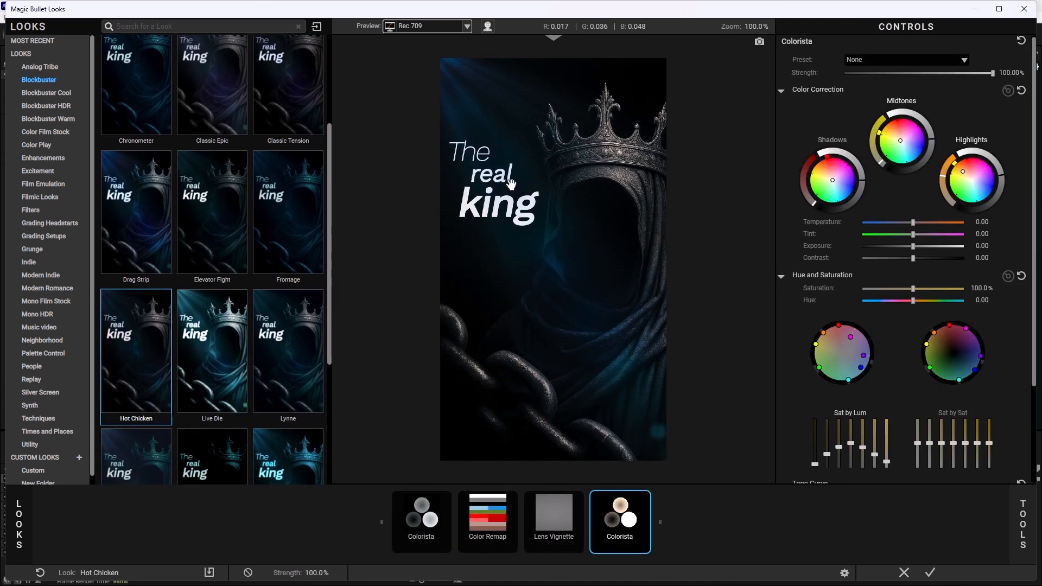
left_click(933, 578)
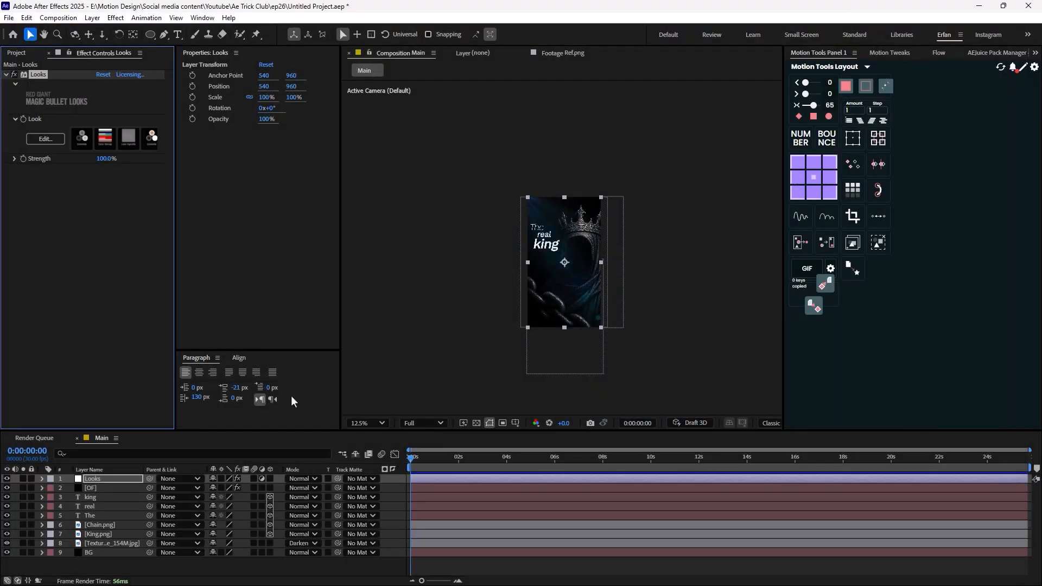
key("period")
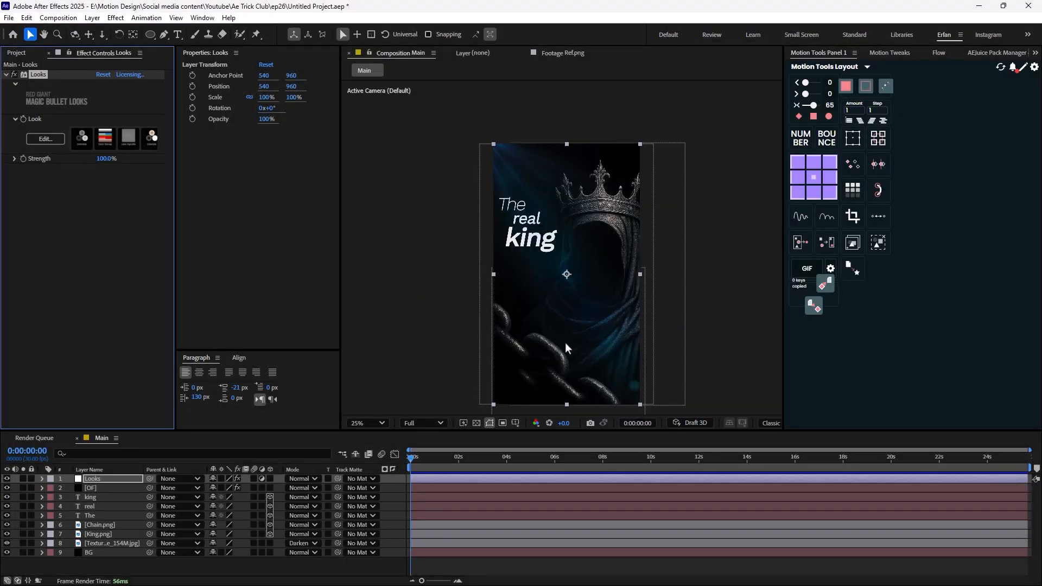
- Change the tint color of the Optical Flares effect on the OF layer to a muted reddish grey
left_click(99, 487)
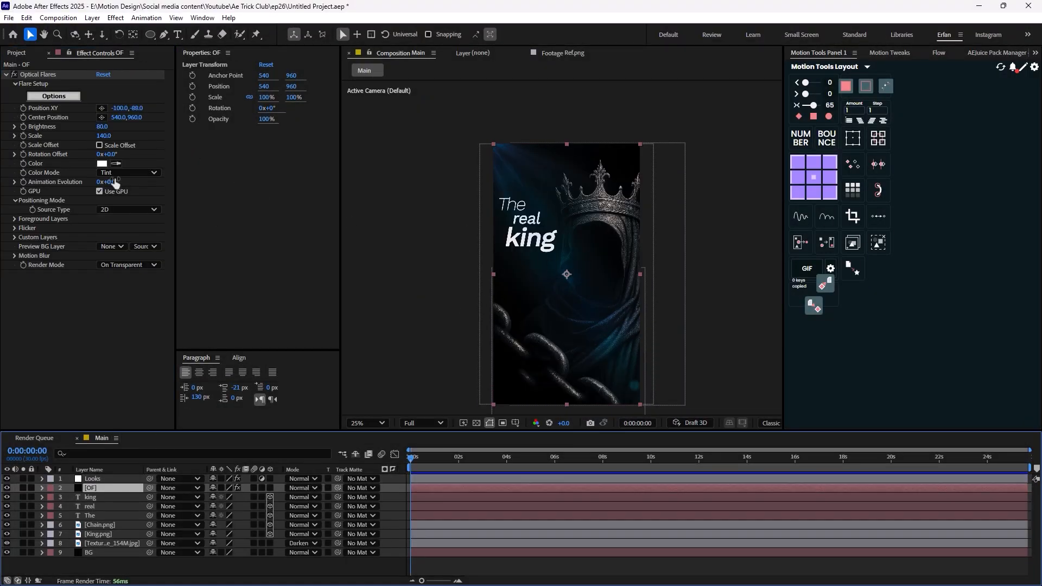
left_click(102, 163)
left_click_drag(566, 214, 822, 264)
left_click_drag(716, 296, 665, 346)
left_click(886, 284)
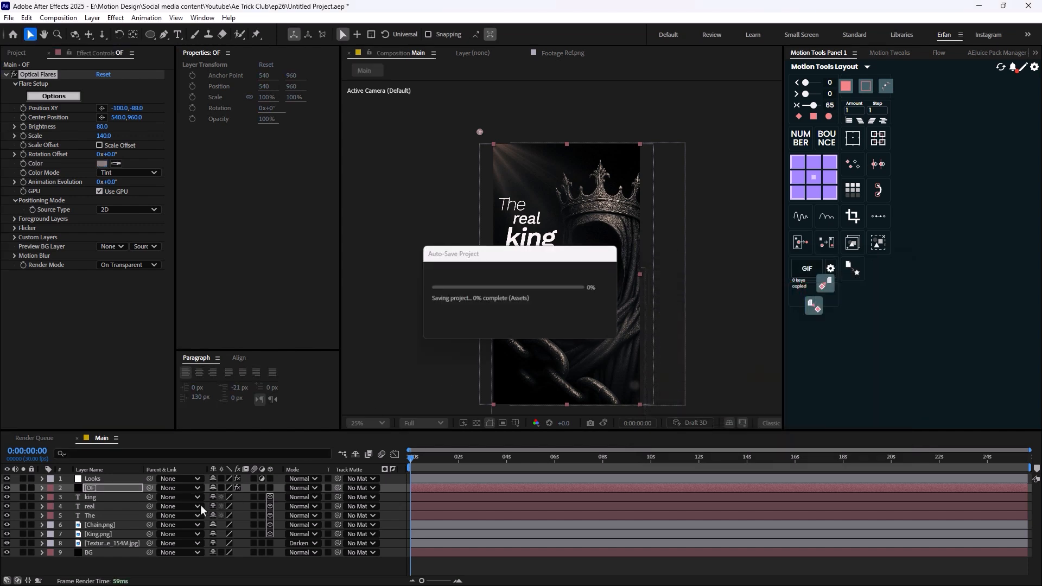
key("comma")
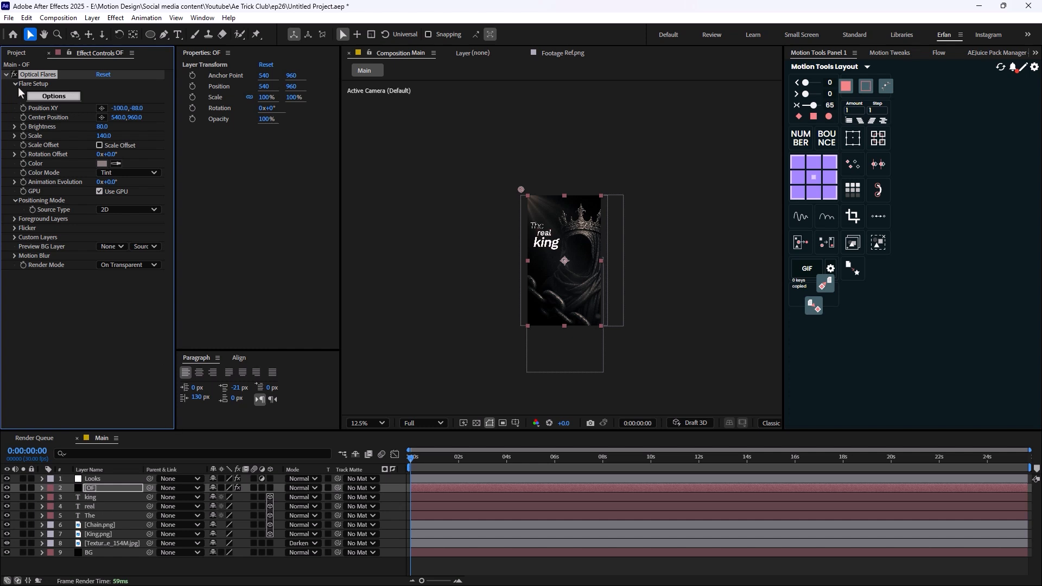
- Label the king, real, The, Chain.png and King.png layers Neon Lime and hide all five of them
left_click(21, 54)
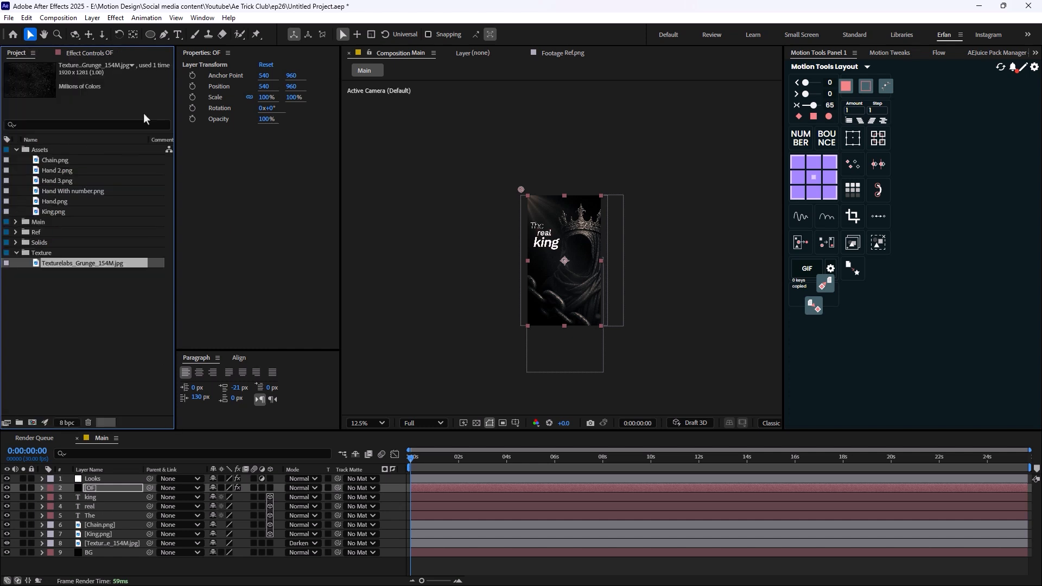
left_click(100, 498)
key("period")
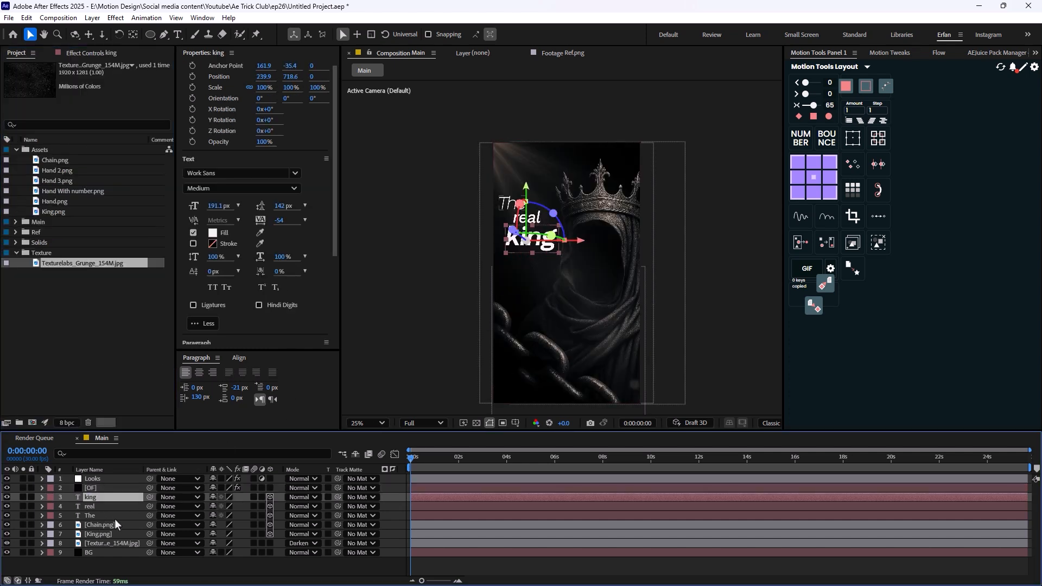
left_click(103, 543, "shift")
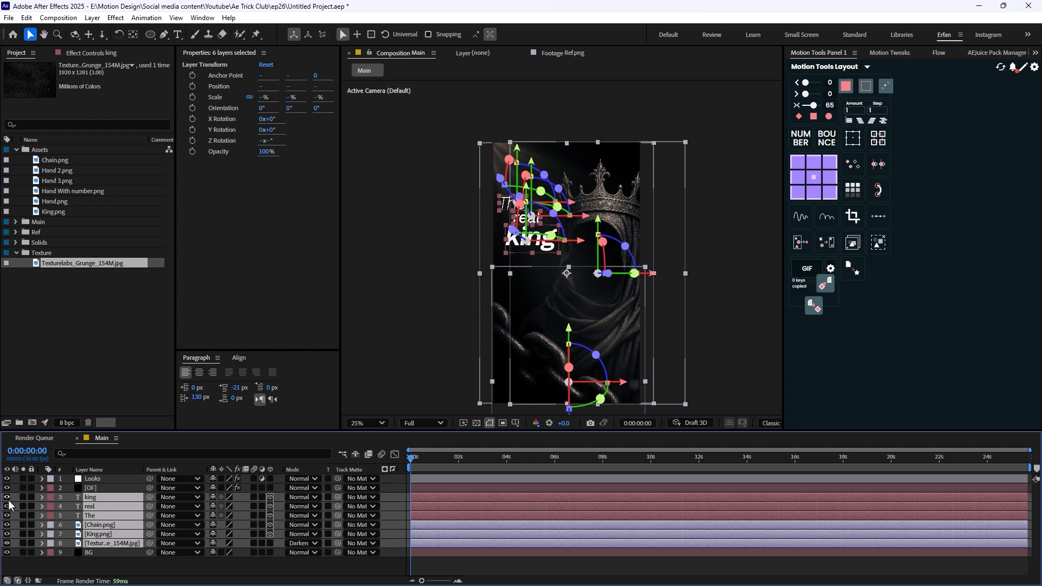
left_click(109, 545, "ctrl")
left_click(52, 503)
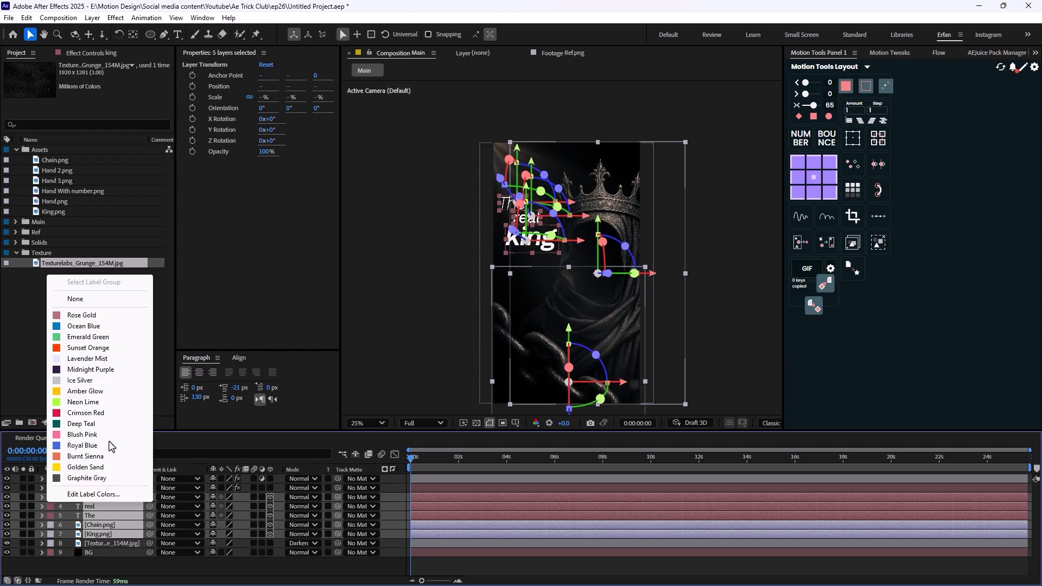
left_click(98, 402)
left_click_drag(7, 498, 7, 534)
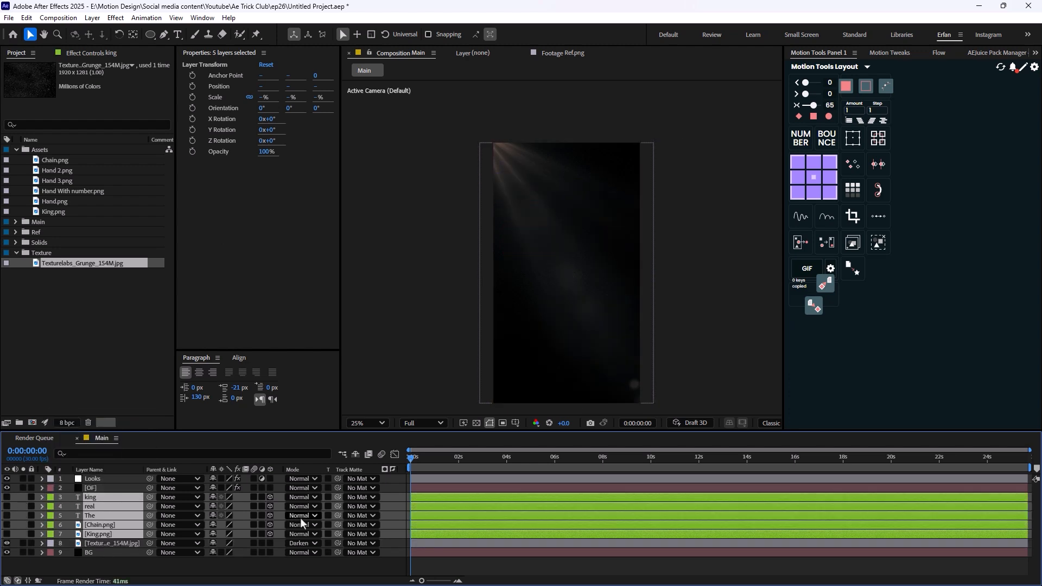
left_click(220, 572)
key("comma")
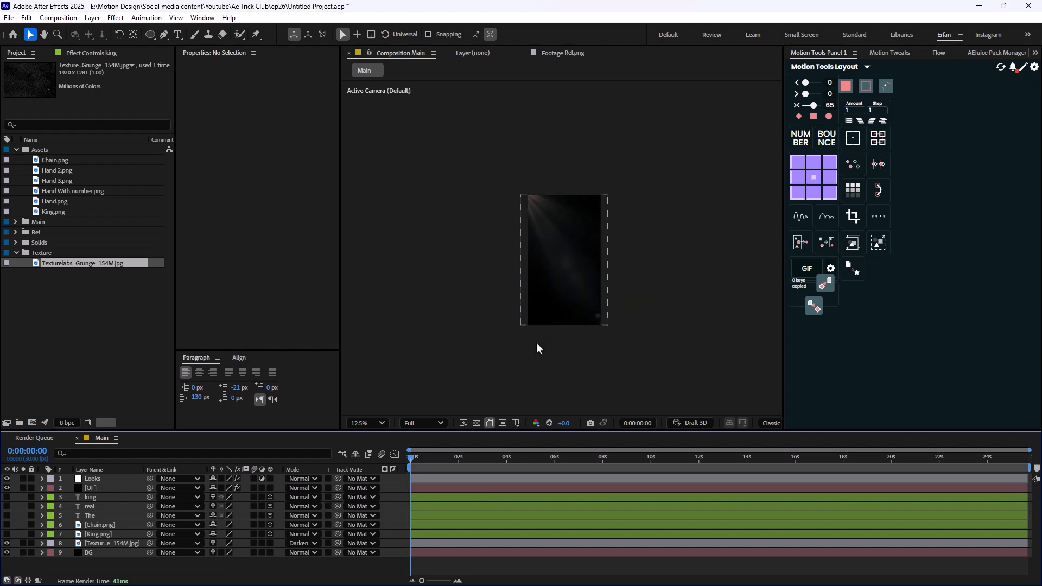
- Expand the Ref folder and place ref 2.png in the center of the Main composition as the uppermost layer
left_click(58, 291)
left_click(16, 232)
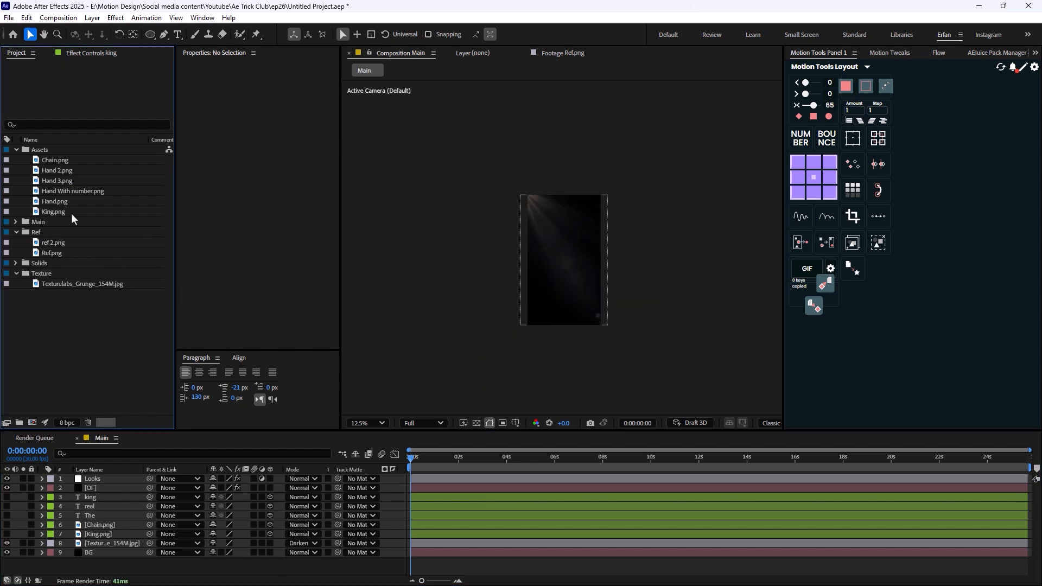
left_click_drag(69, 244, 565, 265)
key("period")
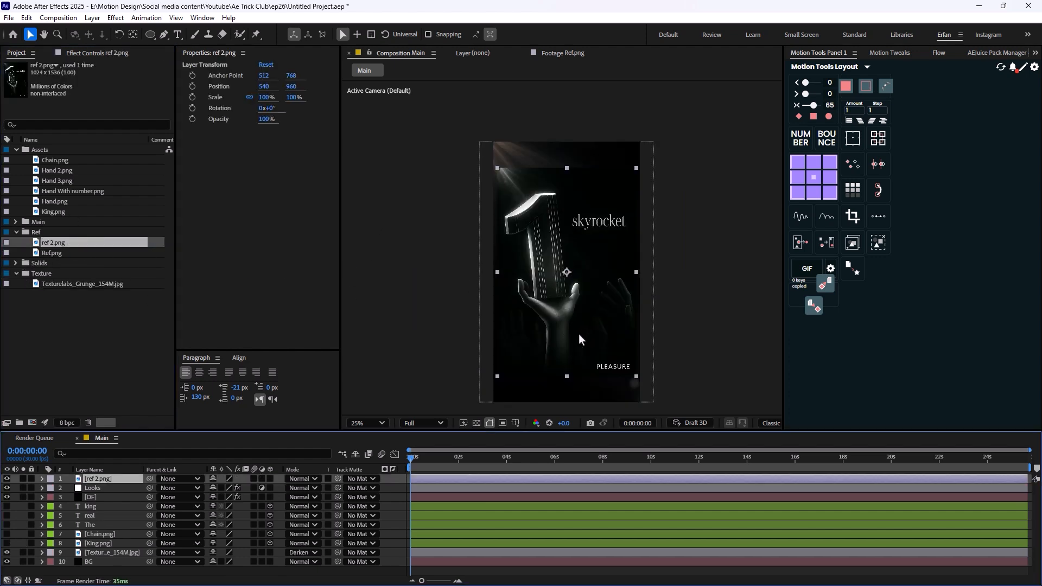
- Scale the ref 2.png layer to 115% and move it to about 508, 952 in the composition
key("s")
left_click_drag(226, 488, 235, 489)
key("comma")
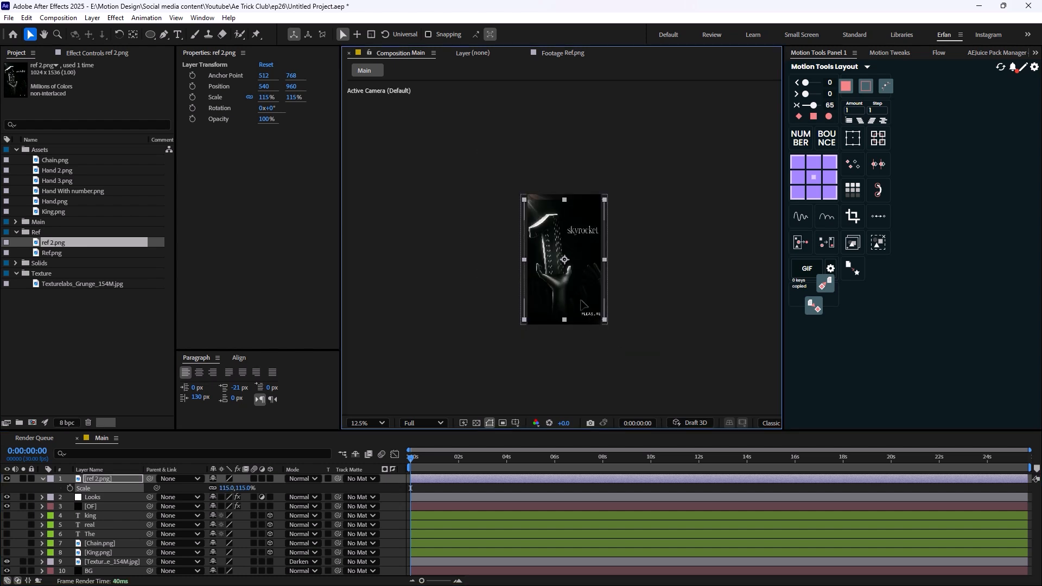
left_click_drag(581, 300, 514, 202)
key("period")
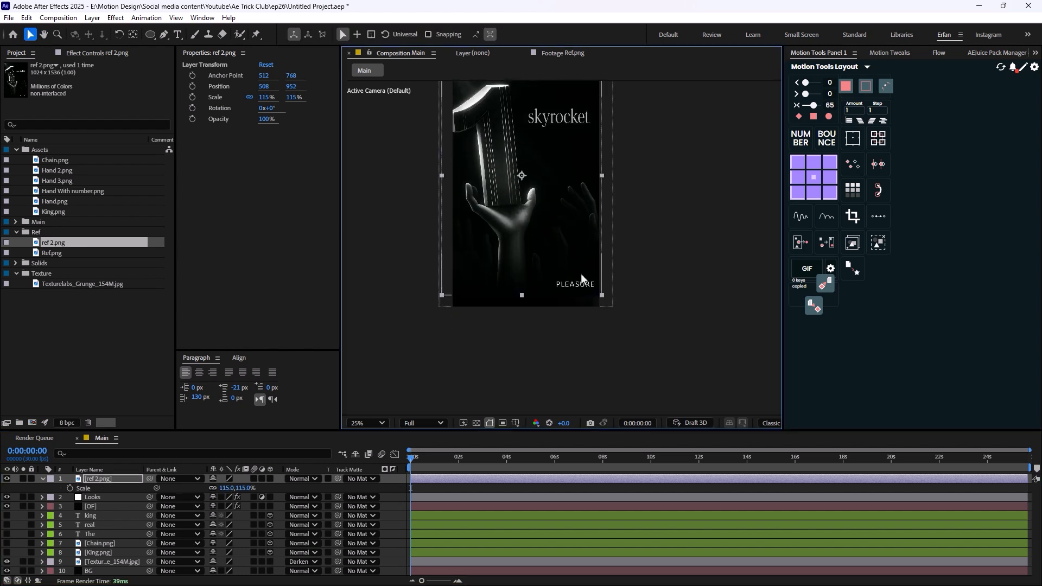
- Add Hand 3.png to the composition, scale it to 47% and position it in the lower-left corner at about 104, 1560
left_click(90, 313)
left_click(59, 161)
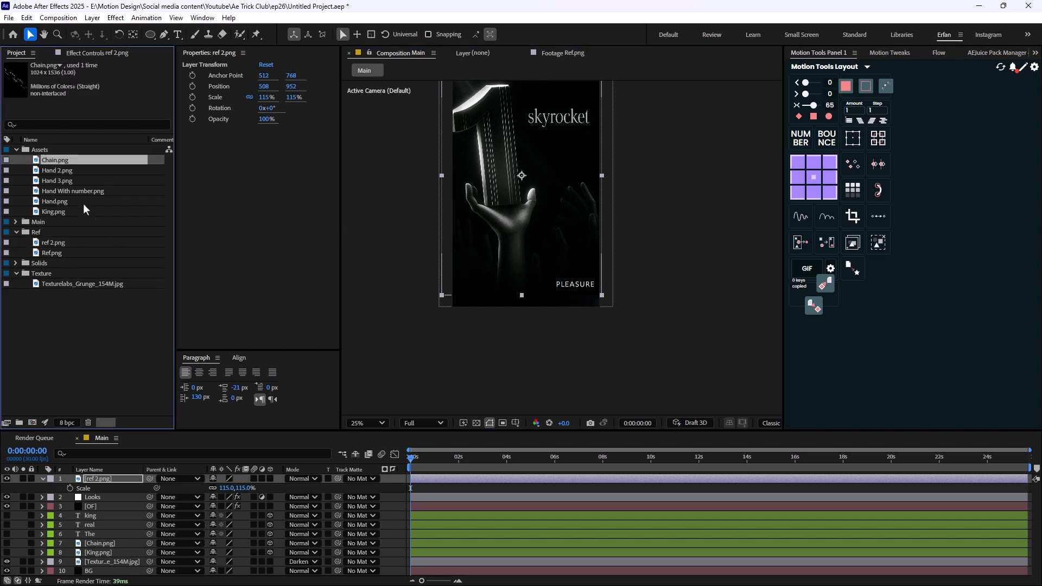
left_click_drag(69, 184, 471, 252)
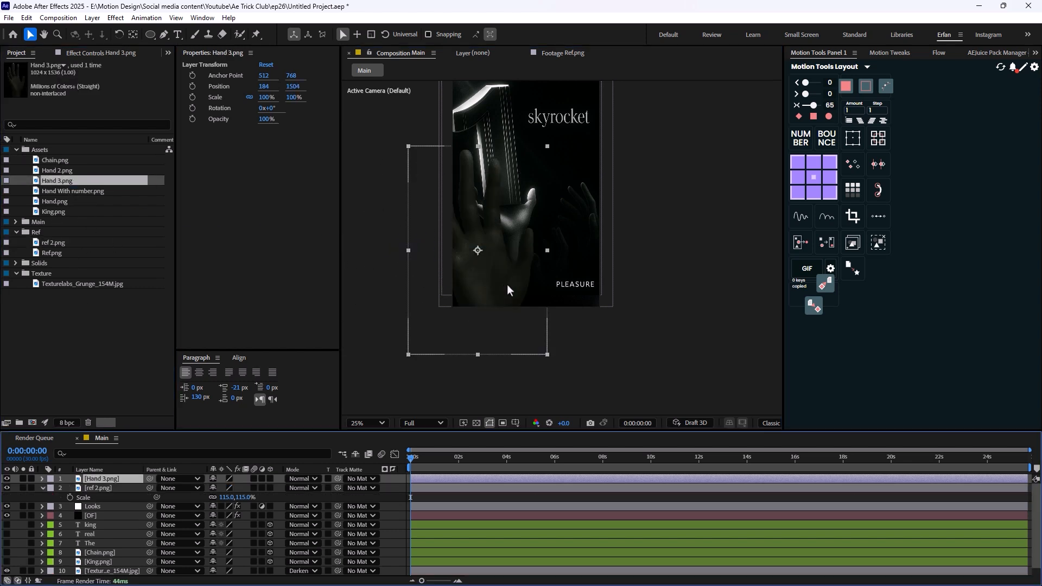
key("s")
left_click_drag(225, 487, 200, 496)
left_click_drag(480, 271, 476, 275)
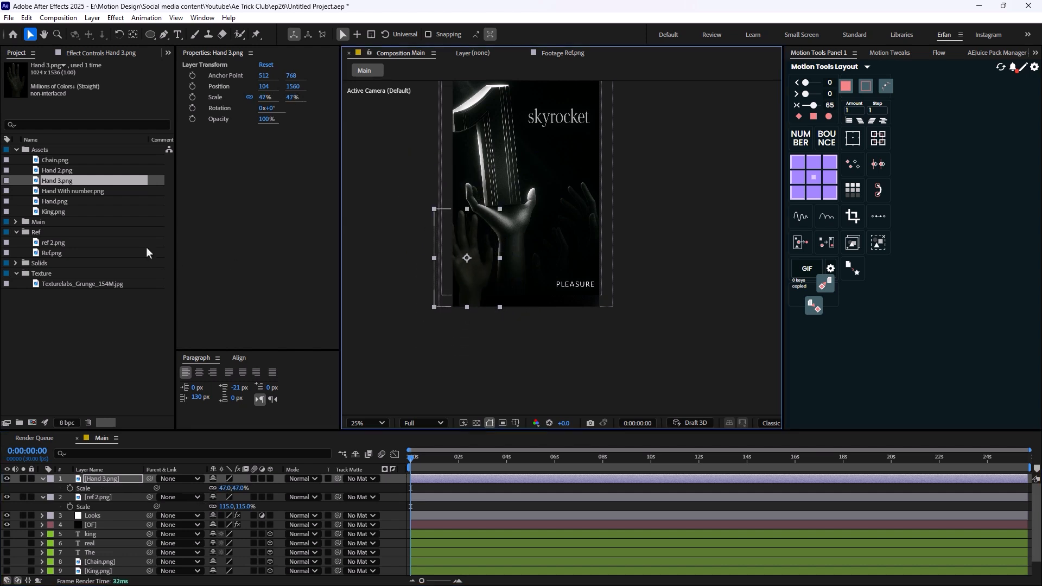
- Add Hand.png to the composition, scale it to 64% and position it near the lower right at about 716, 1684
left_click(53, 202)
left_click_drag(53, 202, 559, 306)
key("s")
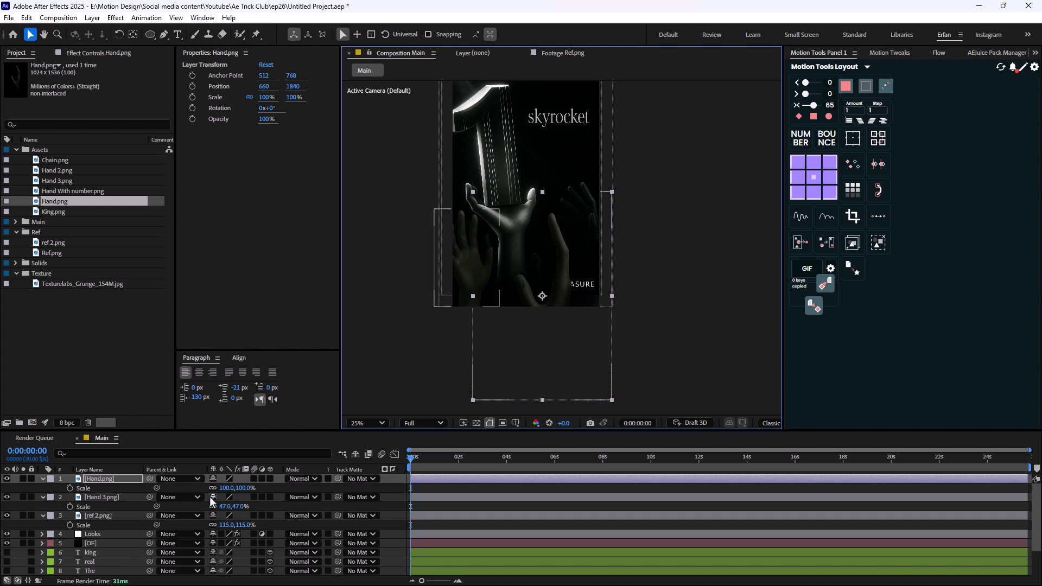
left_click_drag(226, 488, 204, 489)
left_click_drag(541, 289, 549, 267)
- Add Hand 2.png to the composition over the reference's faint hand near the right edge, at about 948, 1344
left_click(60, 171)
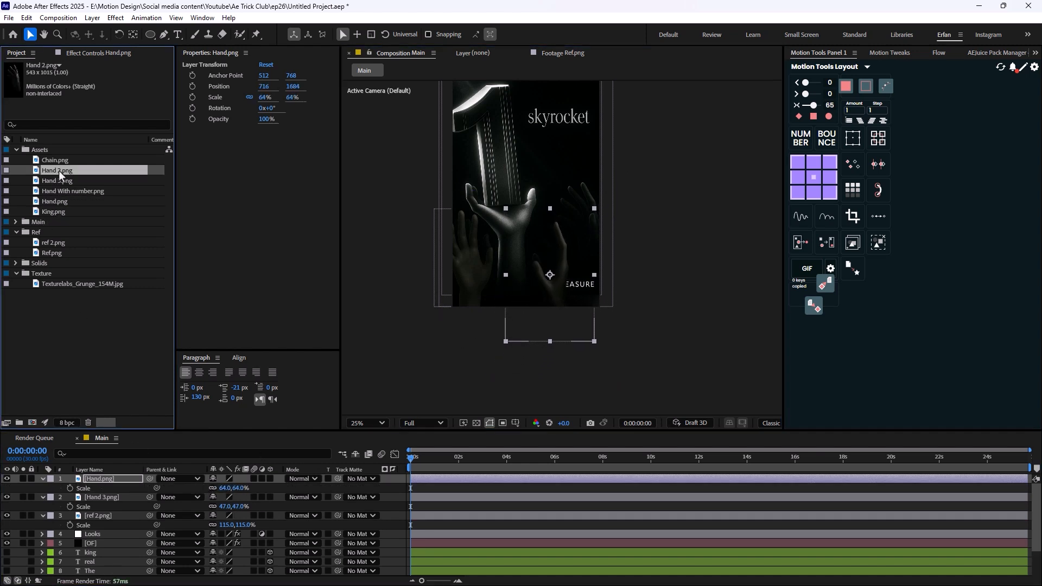
left_click_drag(64, 170, 584, 238)
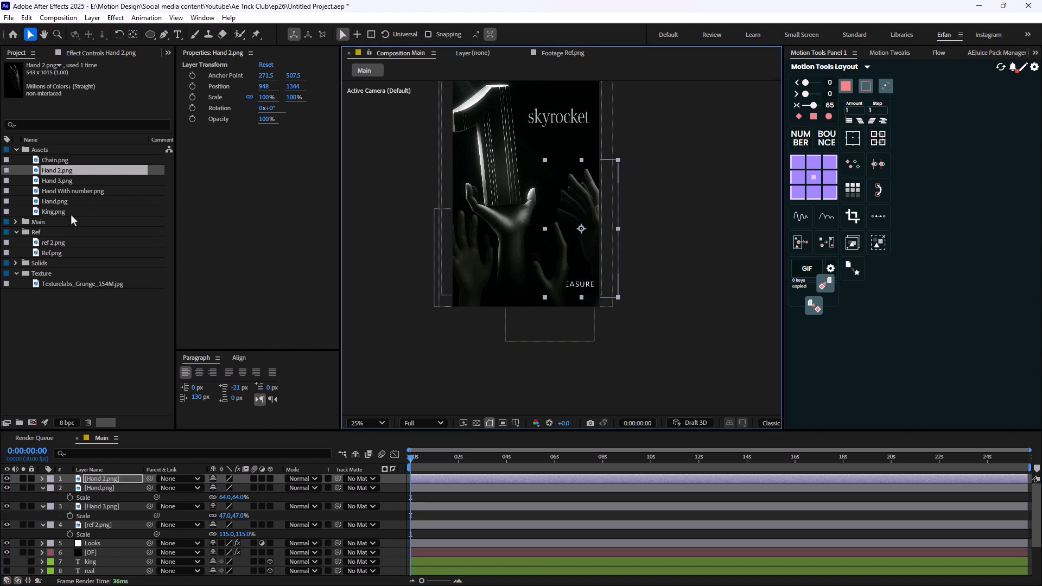
- Add Hand With number.png to the composition, scale it to 119% and position it at about 372, 980
left_click(67, 191)
left_click_drag(90, 194, 484, 217)
left_click_drag(497, 254, 520, 228)
key("s")
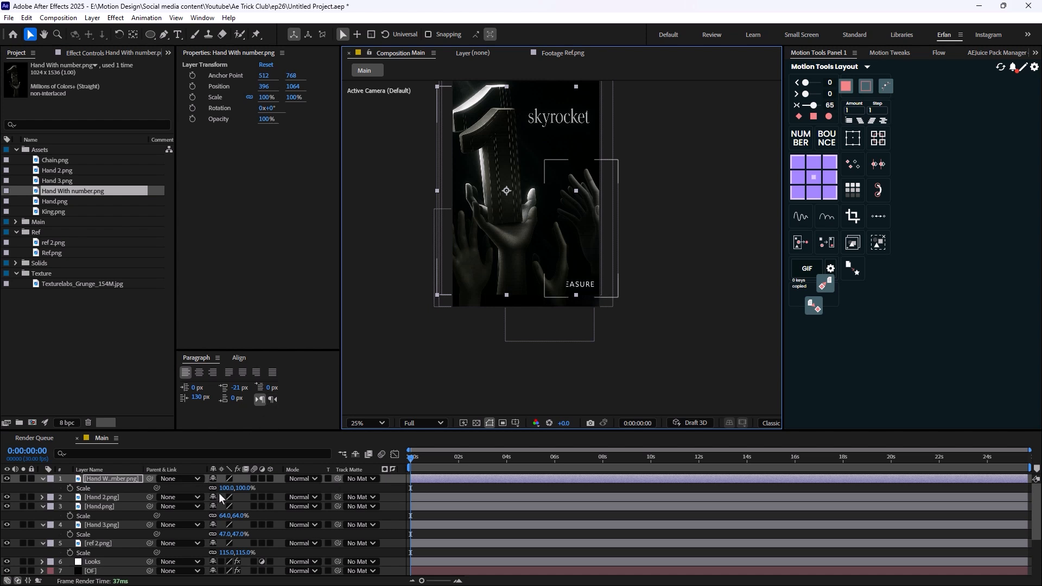
left_click_drag(223, 489, 234, 489)
left_click_drag(464, 218, 483, 286)
scroll(129, 526, "down", 1)
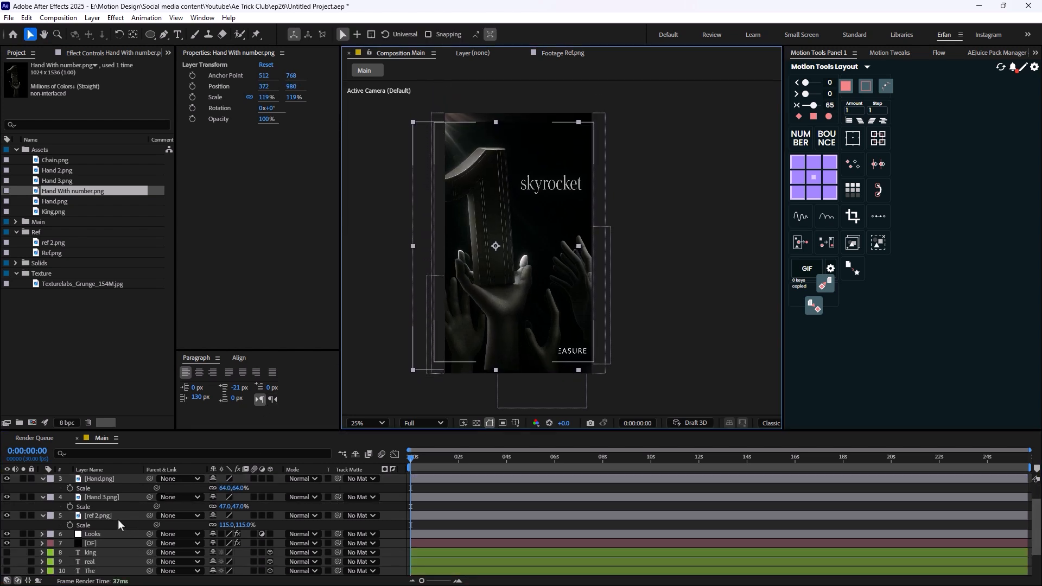
- Delete the ref 2.png layer and collapse the properties of the Hand.png and Hand 3.png layers
left_click(118, 518)
key("Delete")
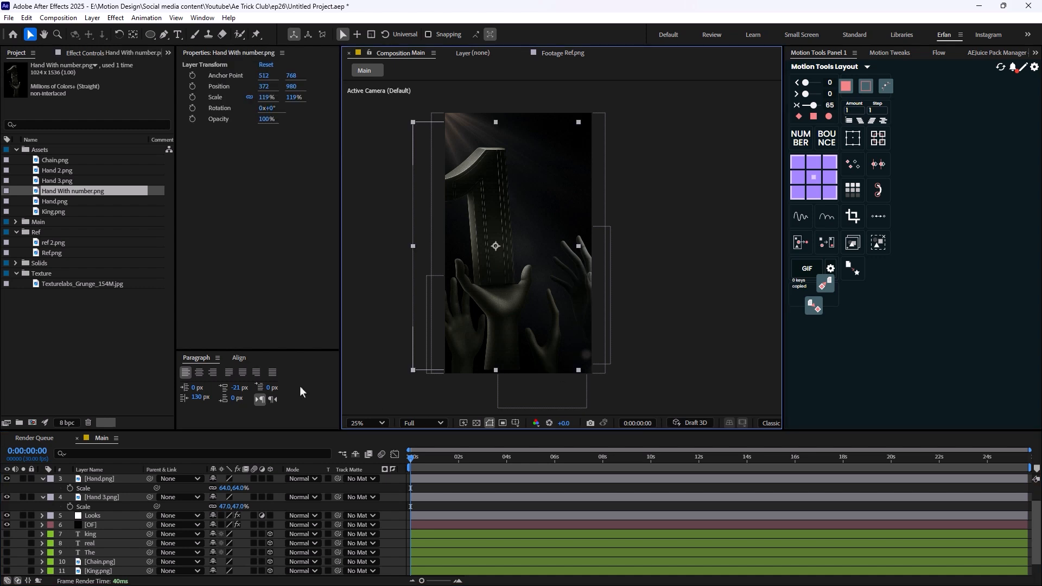
scroll(82, 510, "up", 1)
left_click(42, 507)
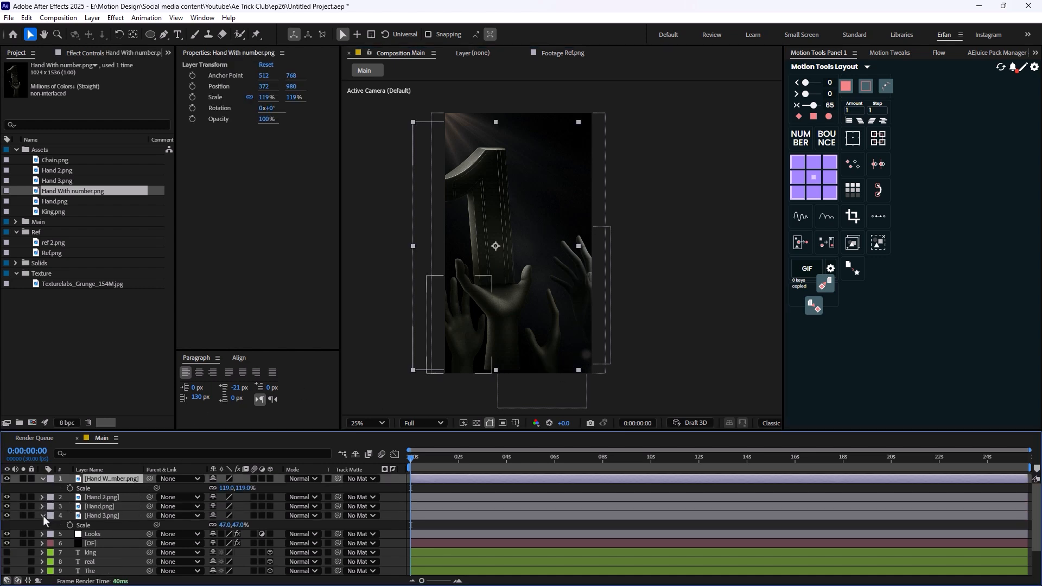
left_click(43, 516)
- Turn the four hand layers, including Hand With number.png, into 3D layers
left_click(103, 515, "shift")
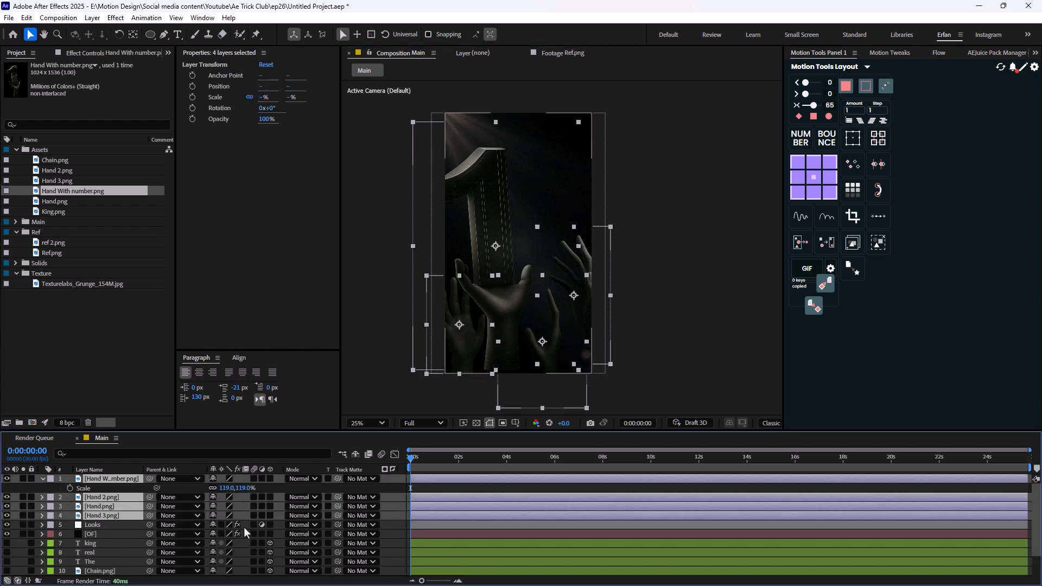
left_click(268, 498)
left_click(644, 322)
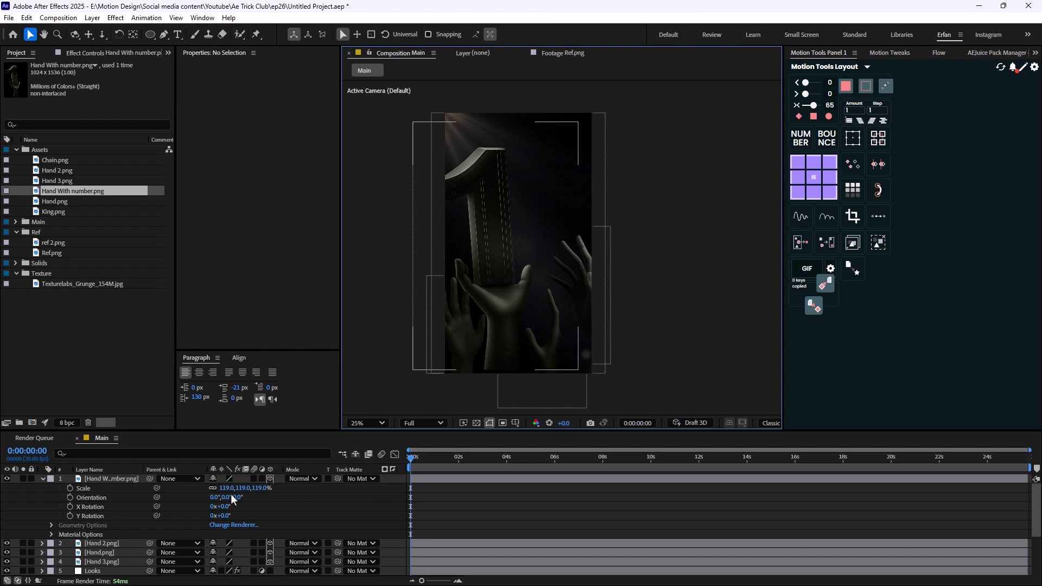
scroll(489, 357, "up", 2)
left_click_drag(446, 319, 484, 243)
scroll(487, 288, "down", 2)
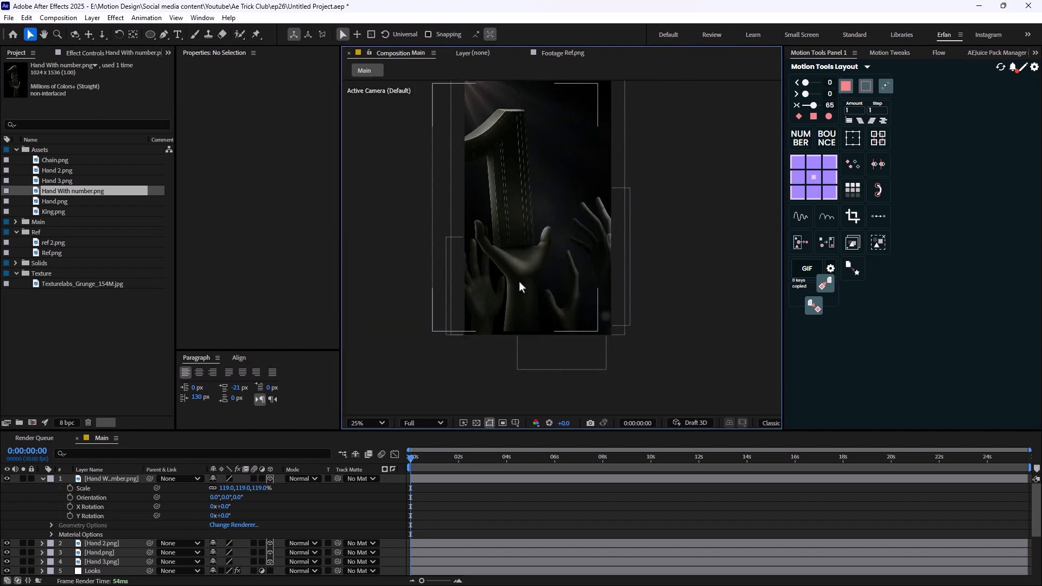
- Move the Hand With number.png layer to about 444, 1020 so that the whole number fits in the frame
left_click(43, 479)
left_click(117, 479)
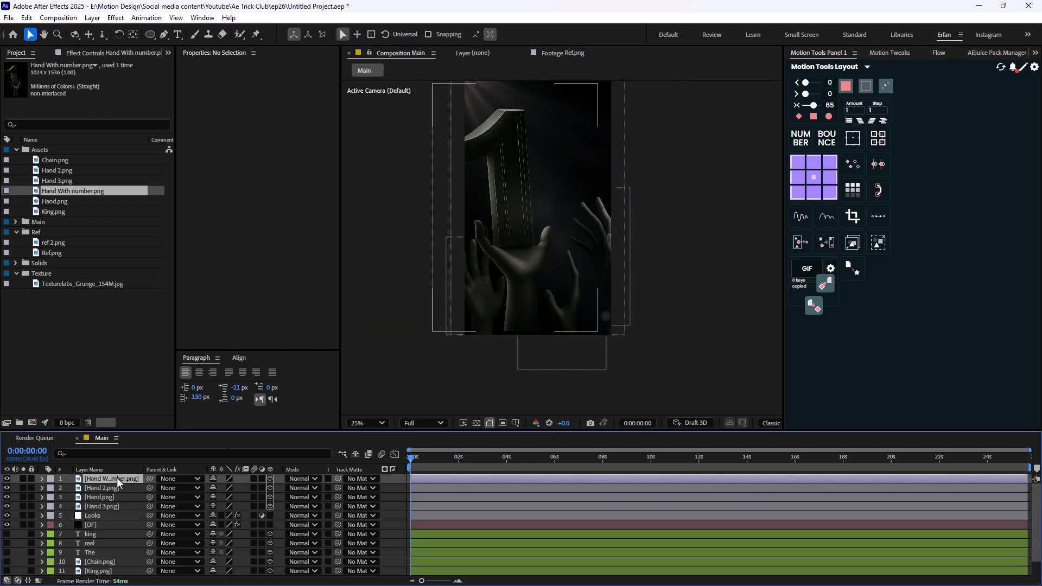
left_click_drag(533, 298, 544, 305)
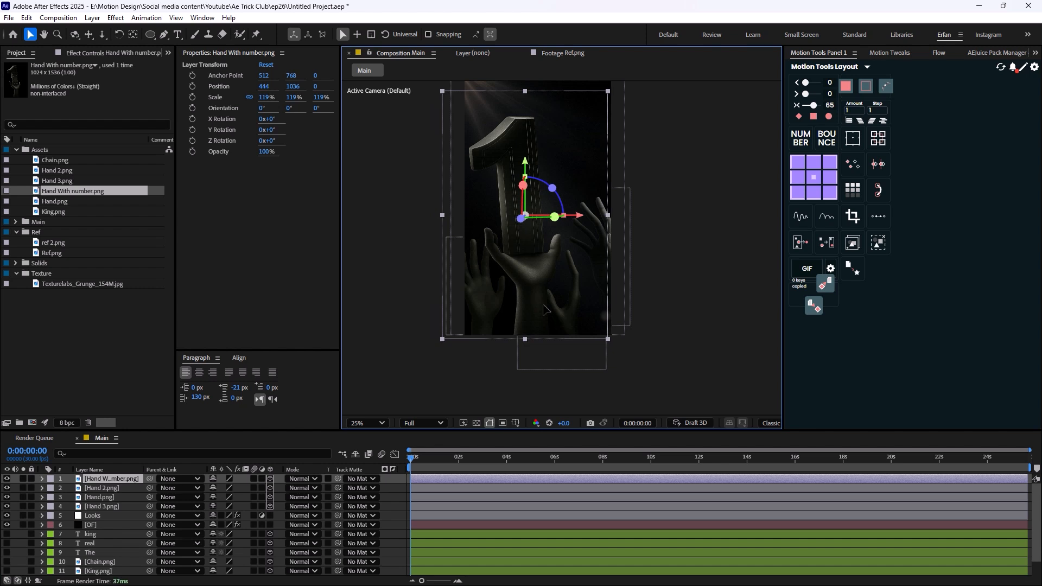
key("Up")
key("Up")
key("Up")
key("Up")
- Reposition the Hand 3.png layer to about 144, 1650.5 and push it back in depth to Z 94
left_click(491, 329)
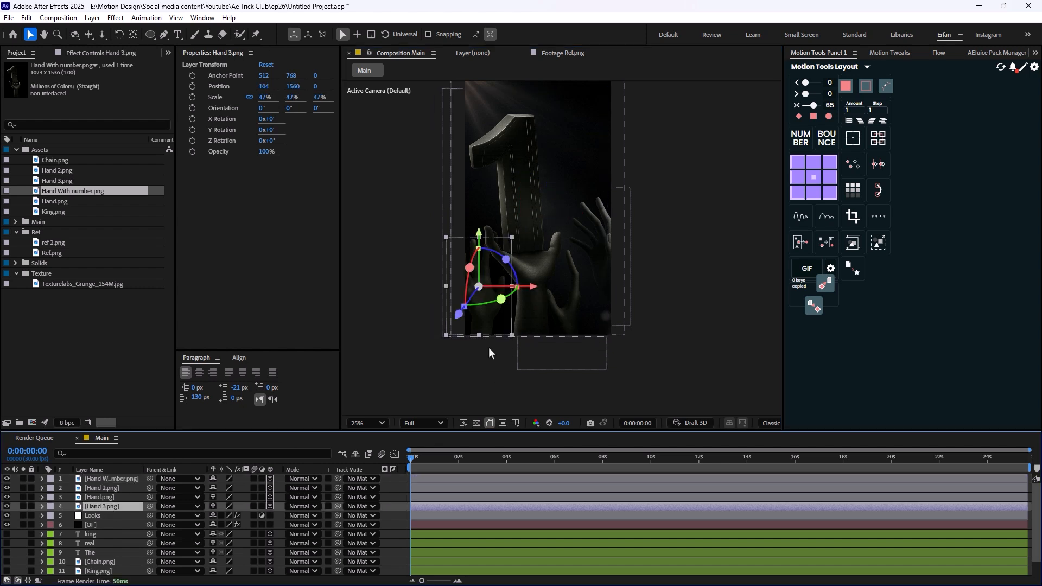
key("p")
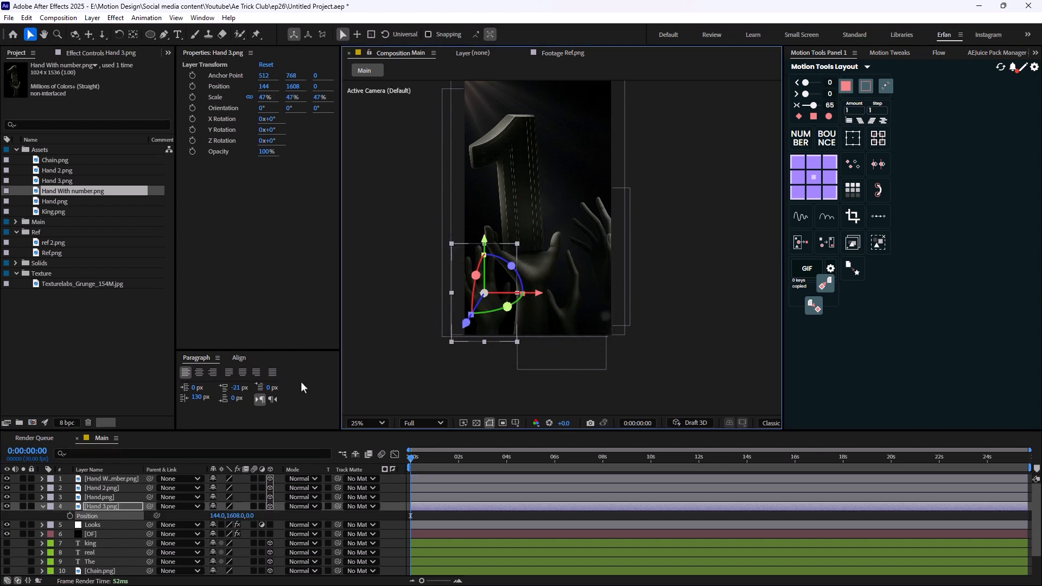
left_click_drag(254, 516, 293, 512)
left_click_drag(498, 329, 498, 335)
- Move the Hand 2.png layer to about 928, 1296
left_click(586, 315)
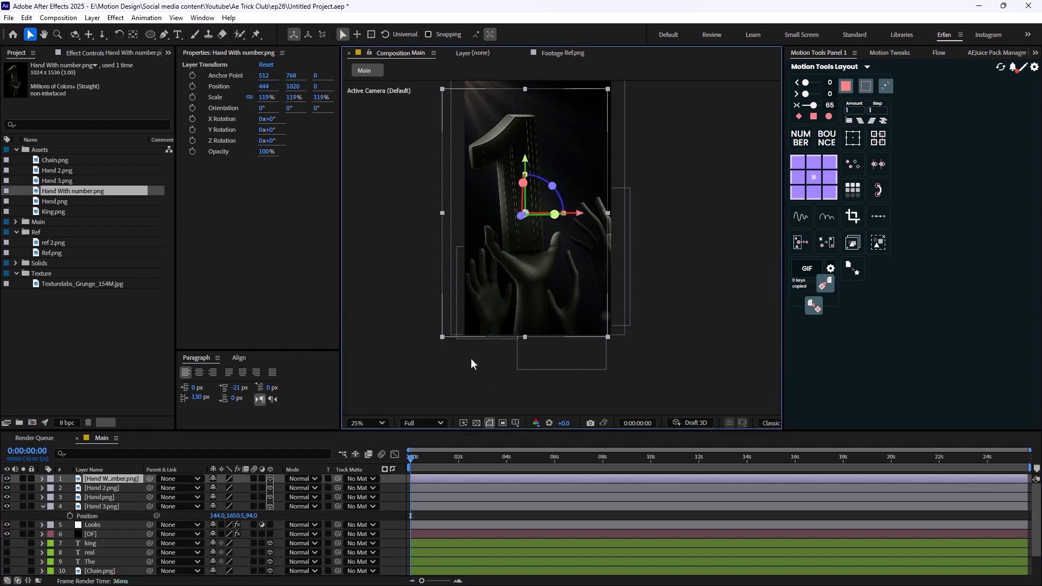
left_click(103, 489)
left_click(618, 293)
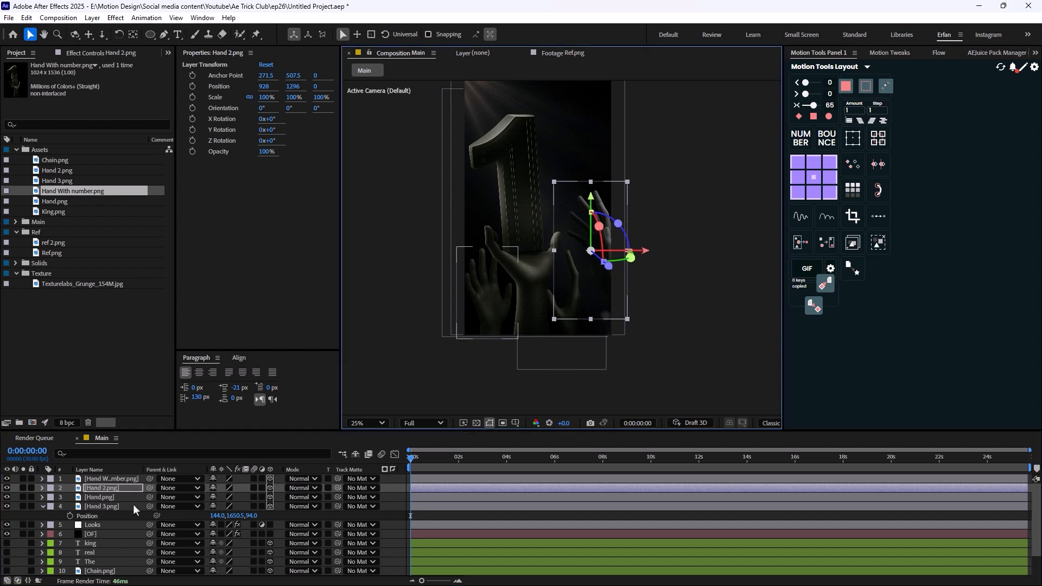
- Move the Hand.png layer to about 772, 1668 and inspect the hands up close
left_click(136, 497)
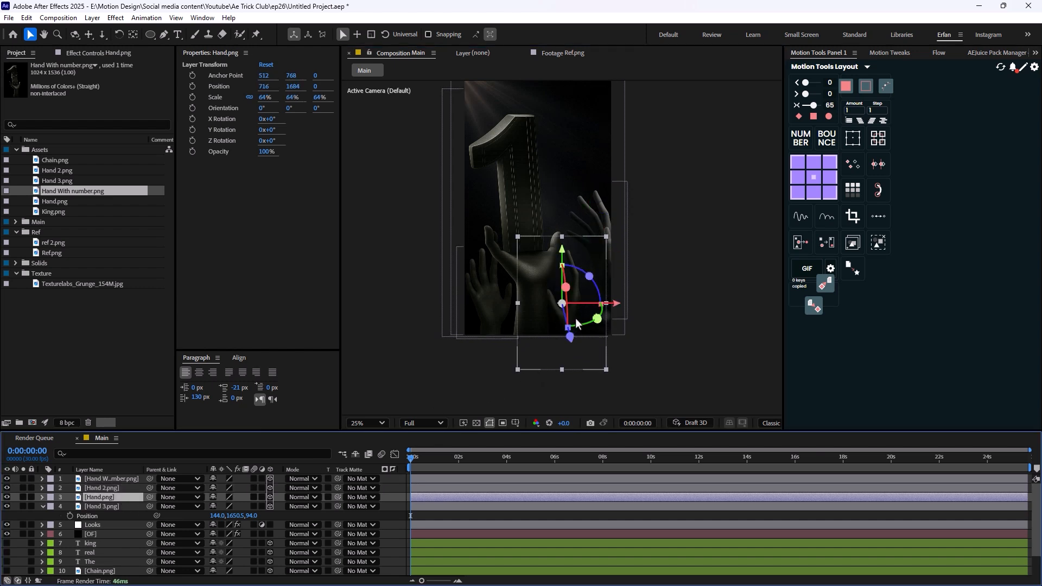
left_click_drag(577, 324, 584, 320)
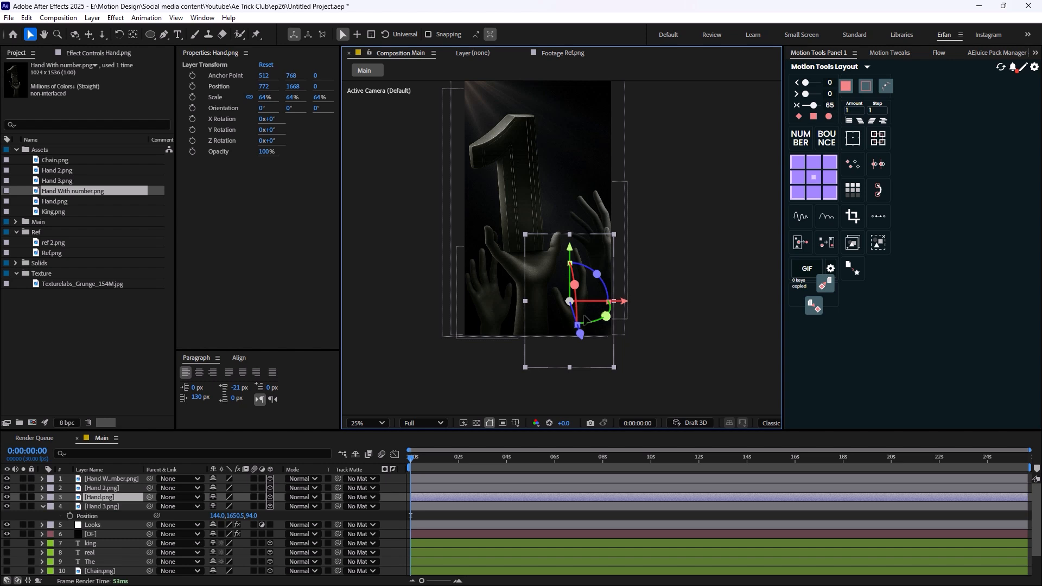
scroll(614, 291, "down", 1)
left_click(609, 286)
scroll(534, 270, "up", 2)
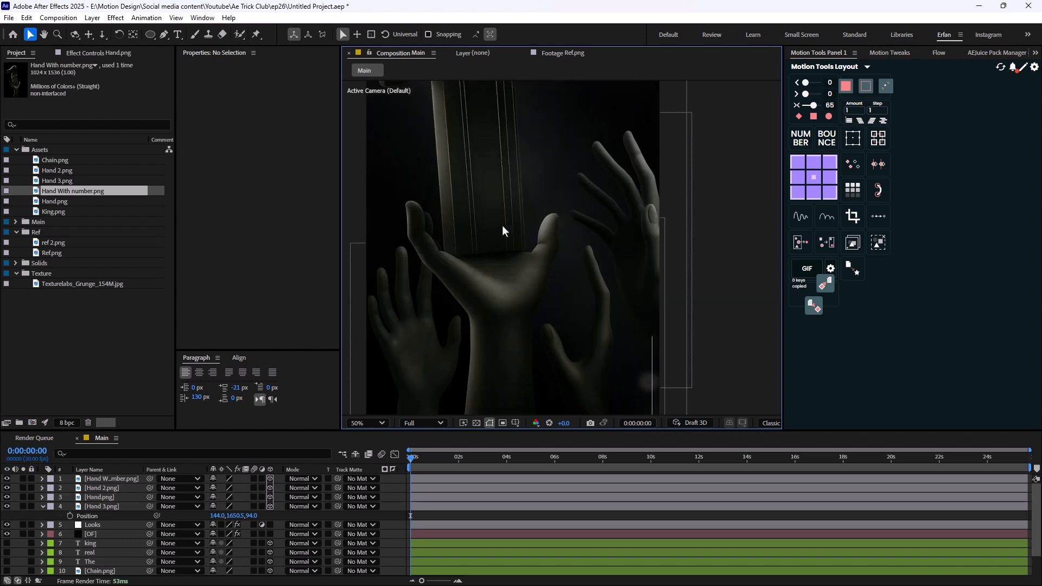
scroll(503, 226, "down", 1)
- Apply the Tint effect to the Hand 3.png layer
left_click(109, 506)
key("ctrl+space")
type("ti")
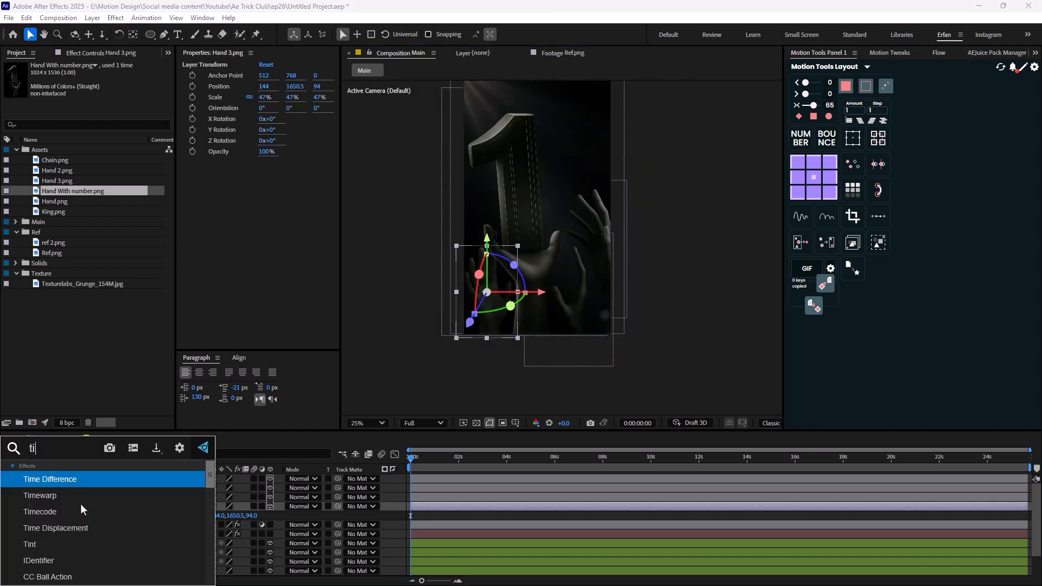
type("nt")
key("Return")
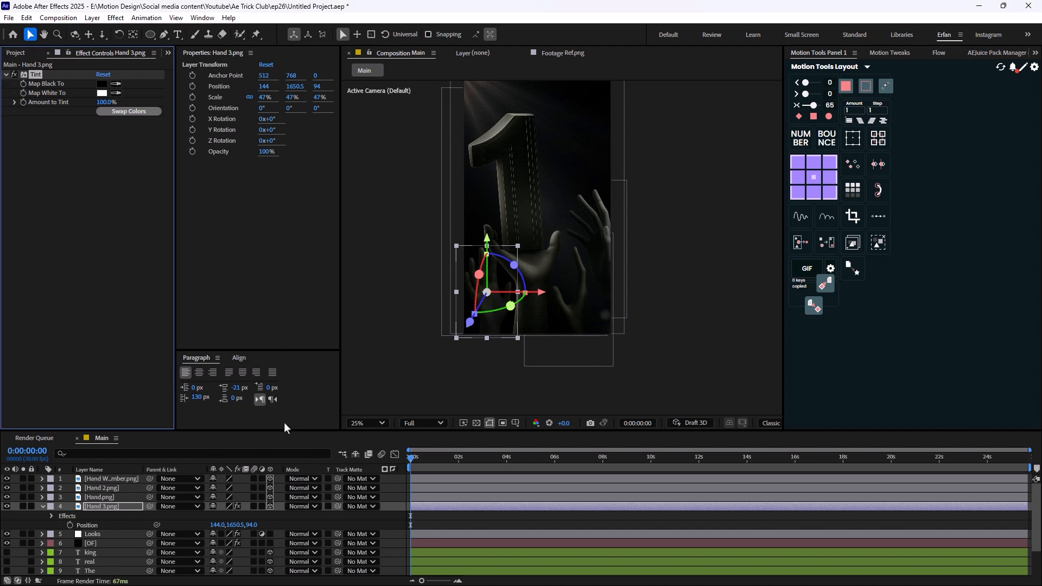
- Paste the Tint effect onto the Hand.png, Hand 2.png and Hand With number.png layers
left_click(115, 497)
key("ctrl+v")
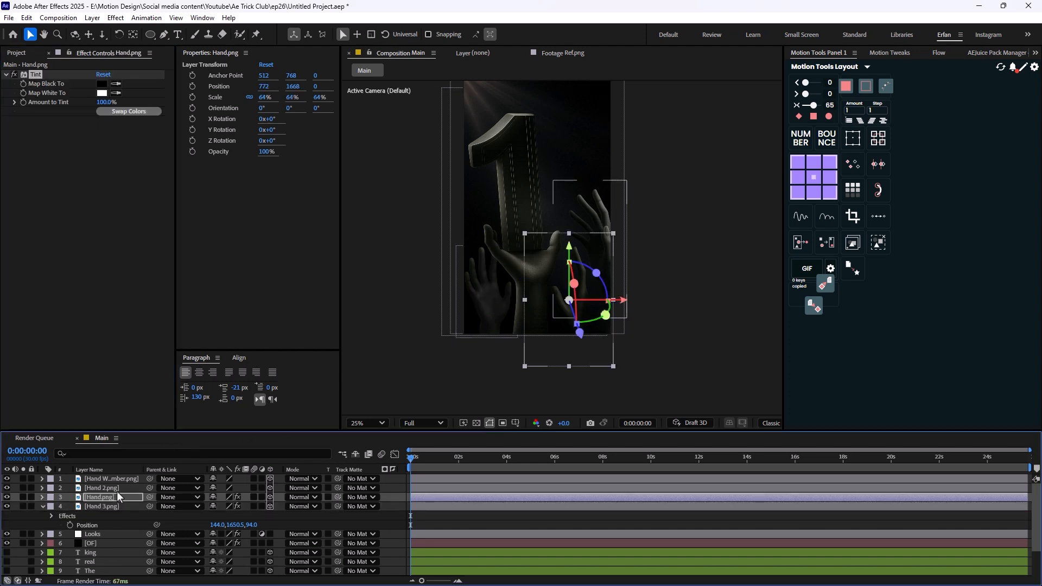
left_click(112, 488)
key("ctrl+v")
left_click(126, 478)
key("ctrl+v")
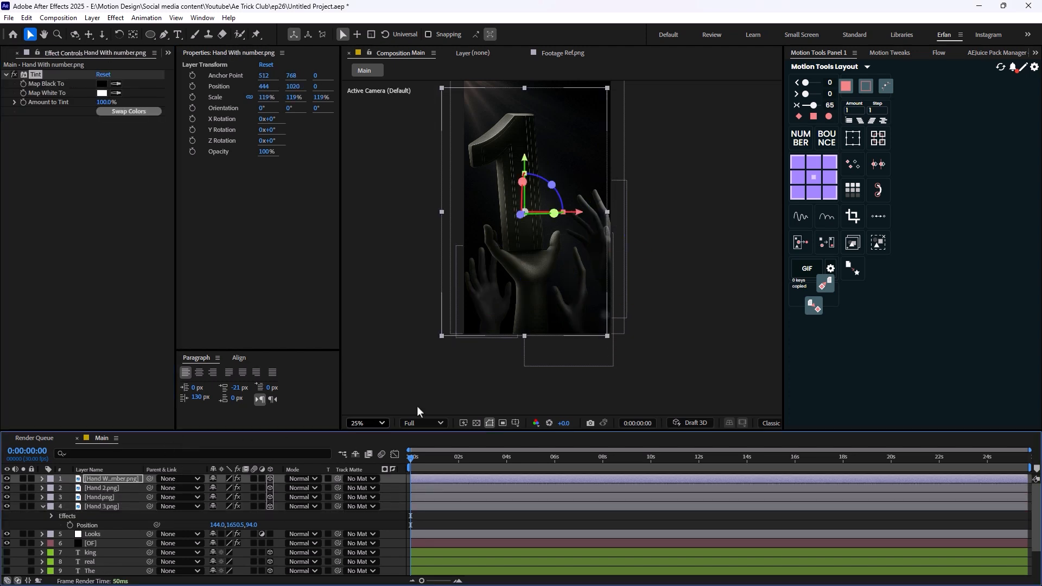
left_click(726, 329)
- Move the four hand layers below the Looks and [OF] layers in the layer stack
left_click(43, 507)
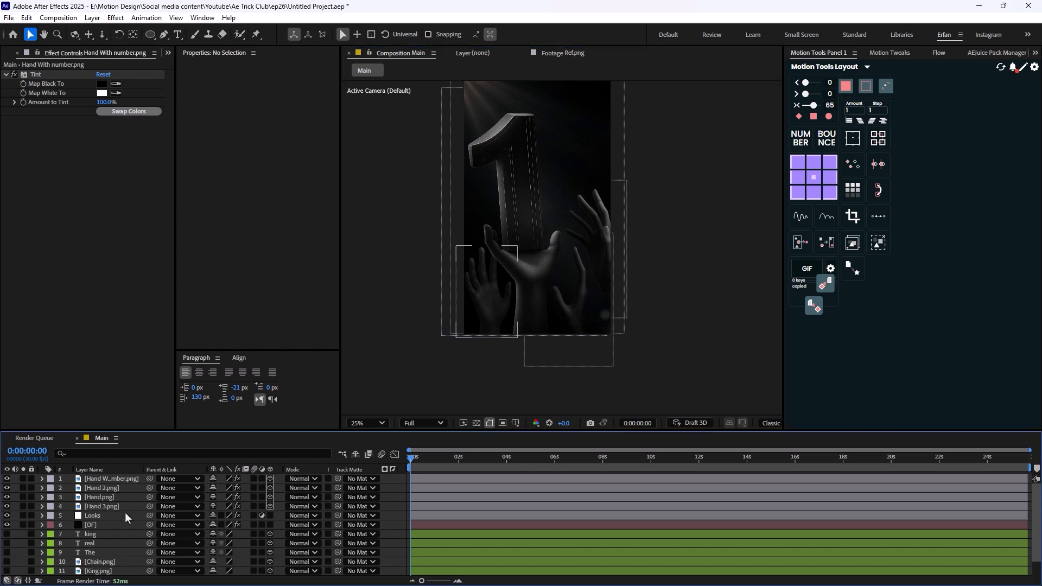
left_click(113, 504)
left_click(114, 480, "shift")
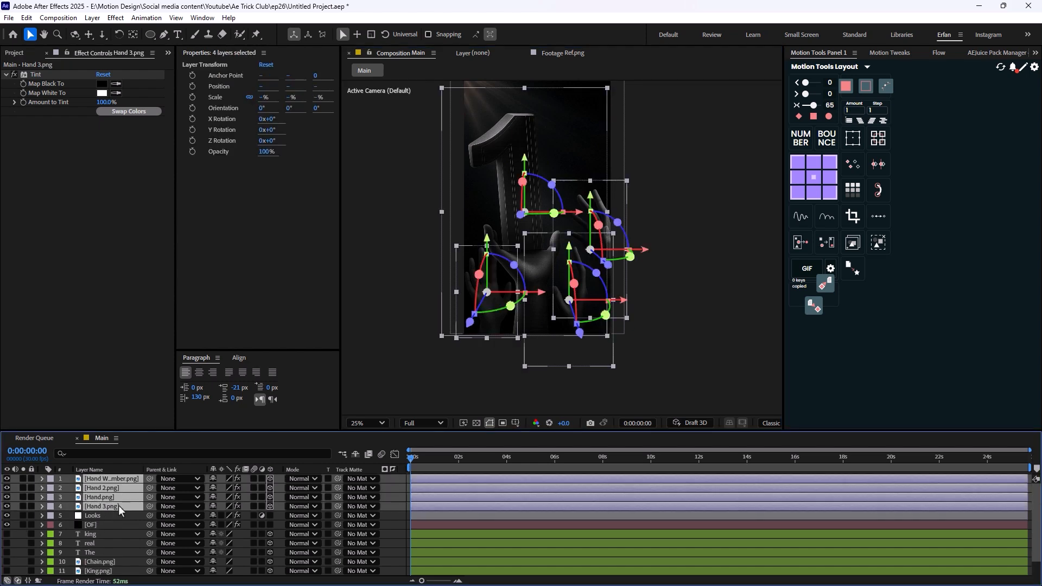
left_click_drag(109, 509, 112, 535)
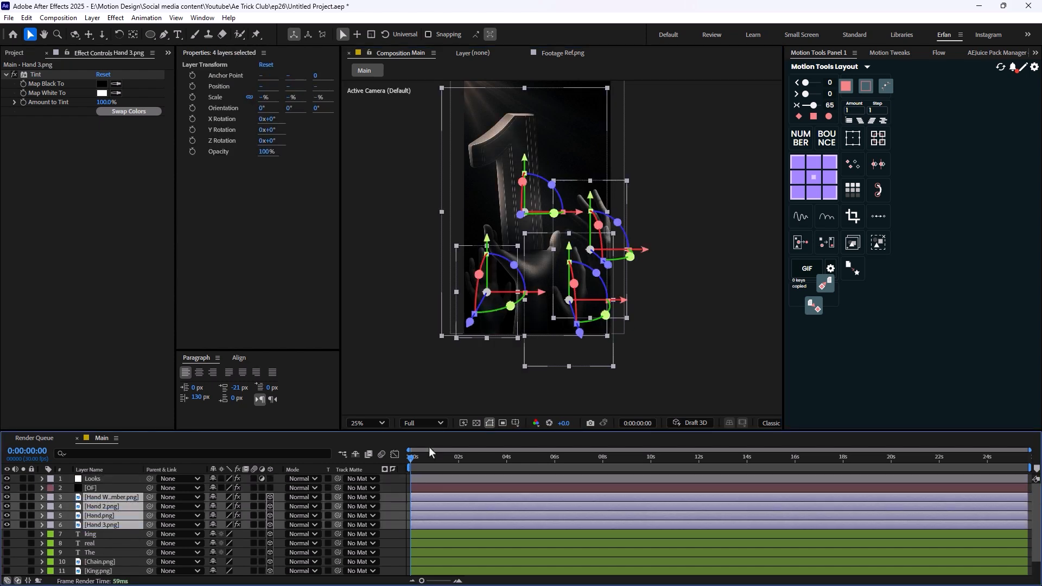
left_click(721, 323)
scroll(517, 291, "down", 2)
scroll(517, 291, "up", 2)
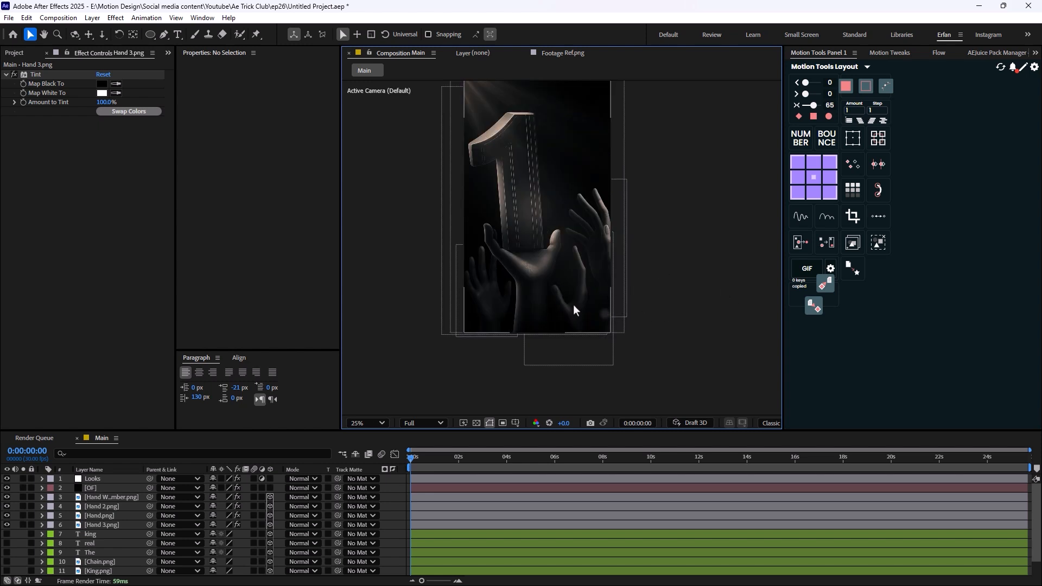
scroll(608, 304, "down", 2)
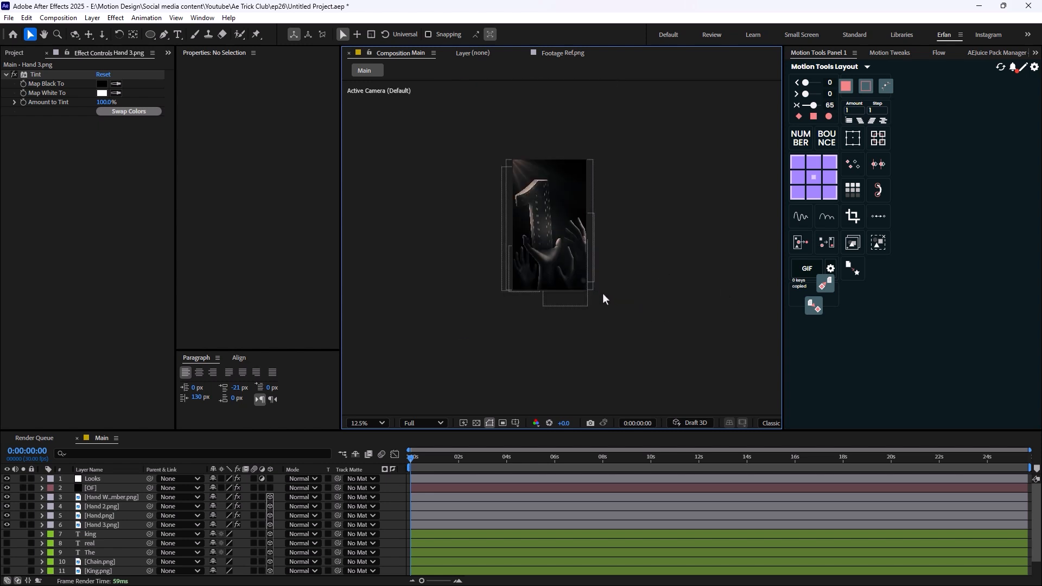
scroll(608, 288, "up", 2)
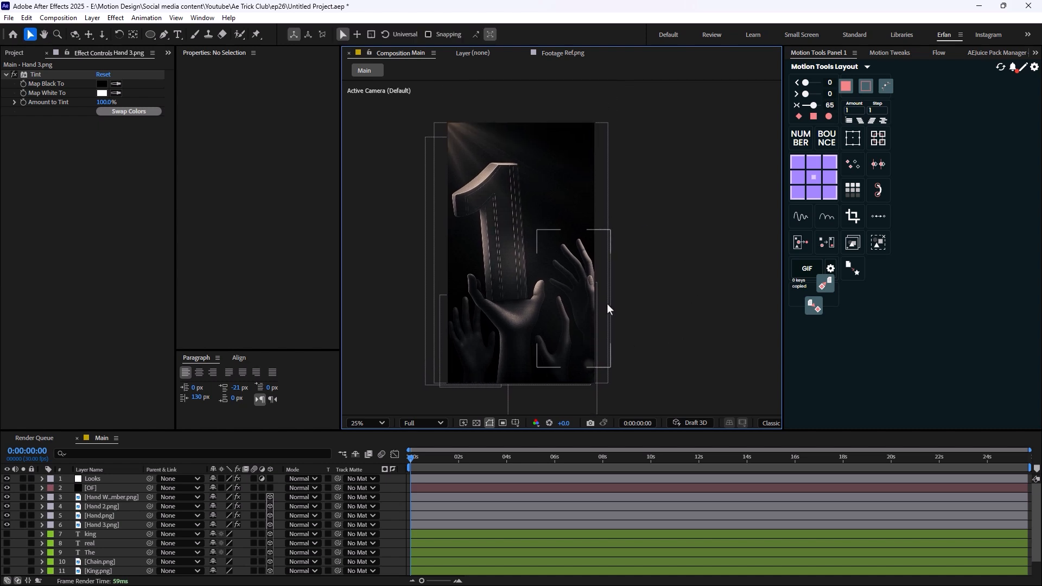
key("h")
left_click_drag(493, 373, 468, 306)
key("v")
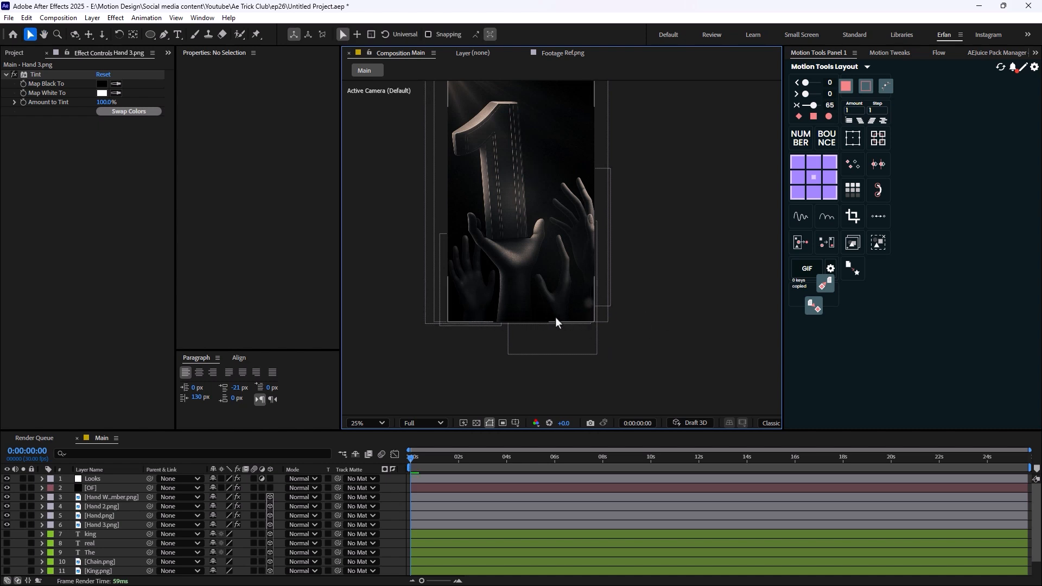
- Create a full-frame 1080 × 1920 dark rectangle as a shape layer and rename the layer Mask
left_click_drag(148, 34, 185, 34)
scroll(565, 236, "down", 1)
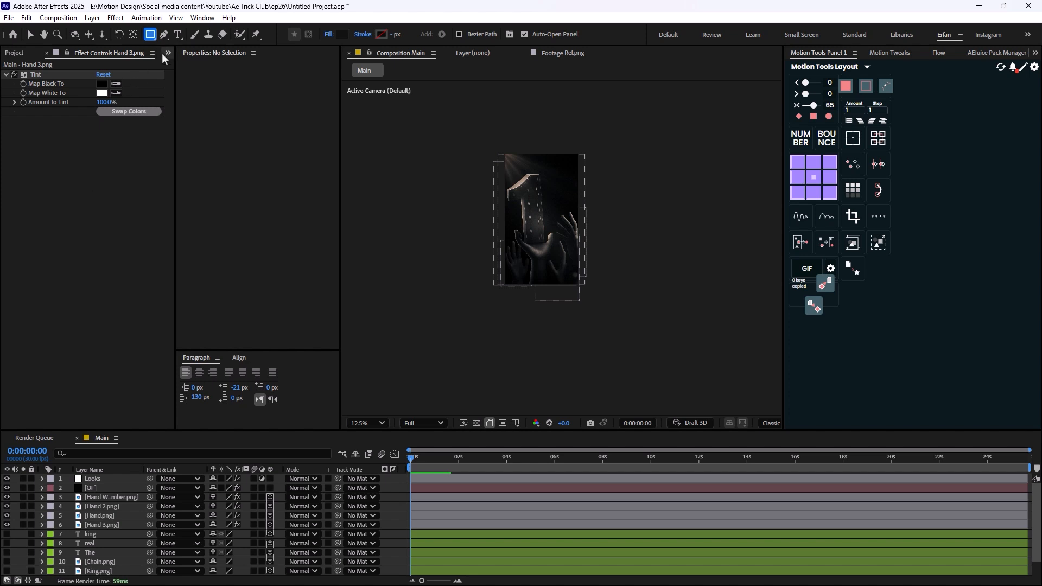
double_click(148, 35)
key("v")
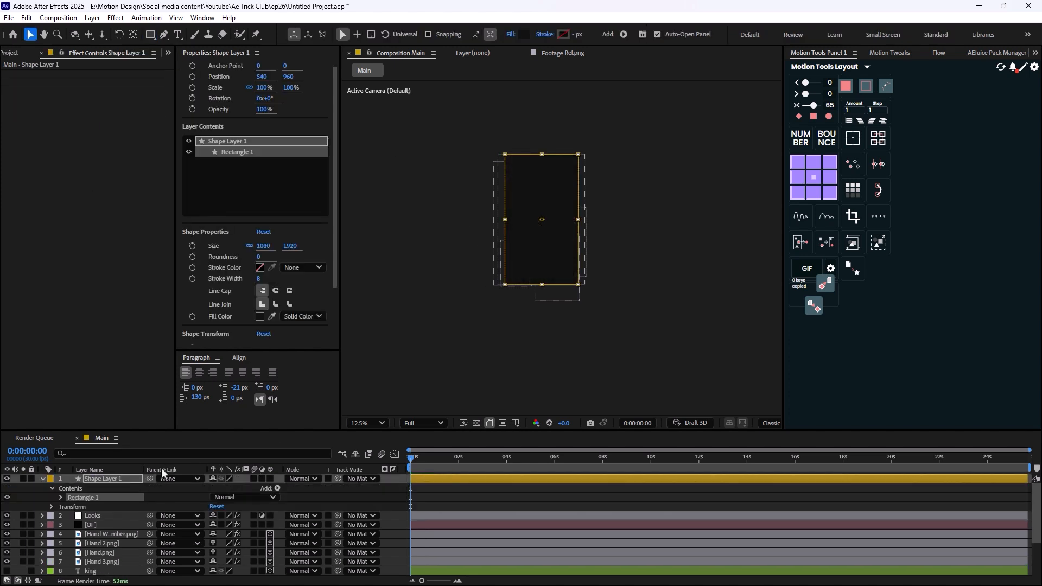
left_click(112, 481)
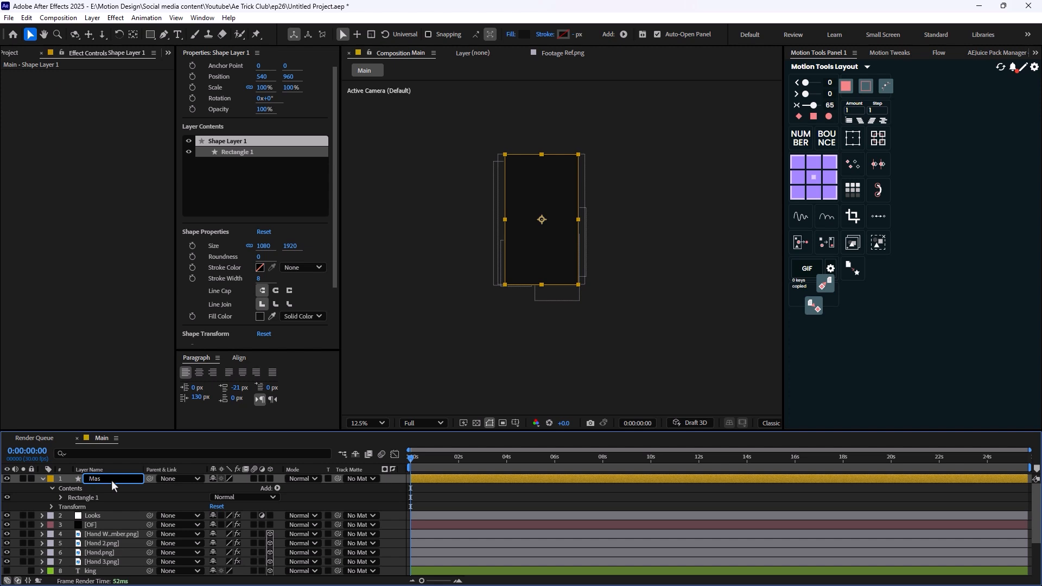
key("Return")
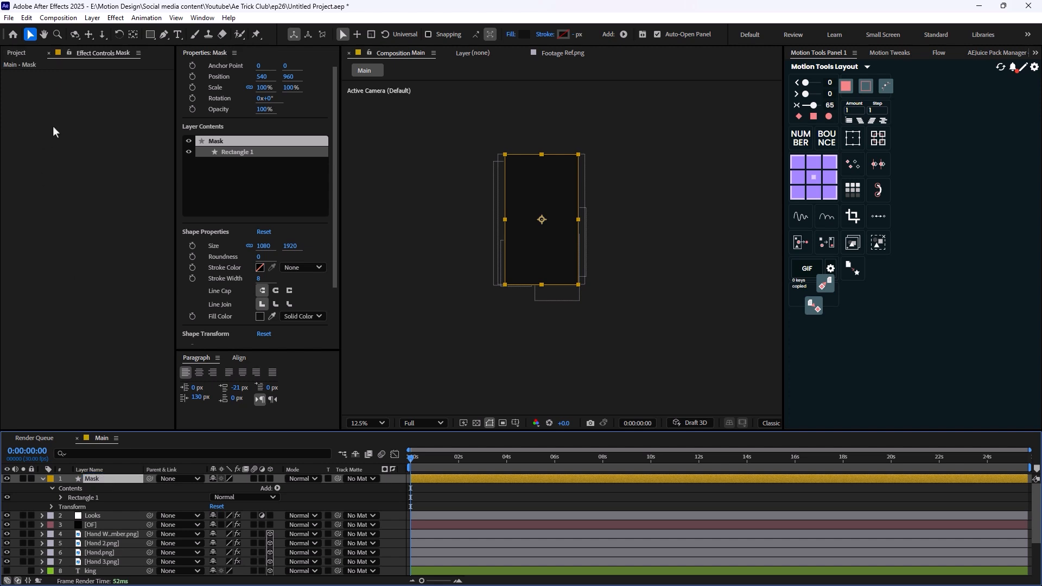
- Draw a wide elliptical mask on the Mask layer, centred on the composition and extending past both sides of the frame
left_click(151, 34)
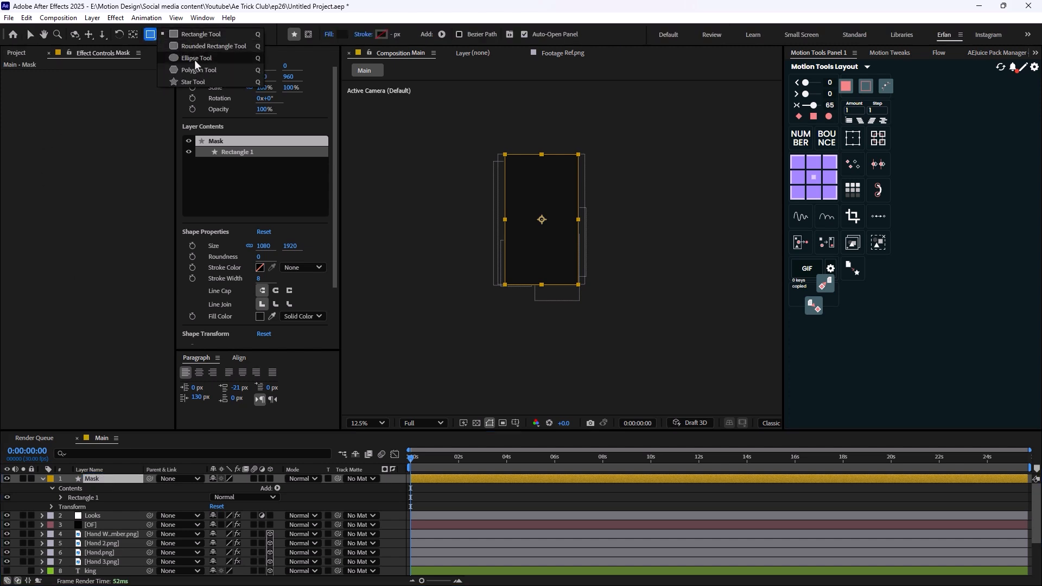
left_click(194, 58)
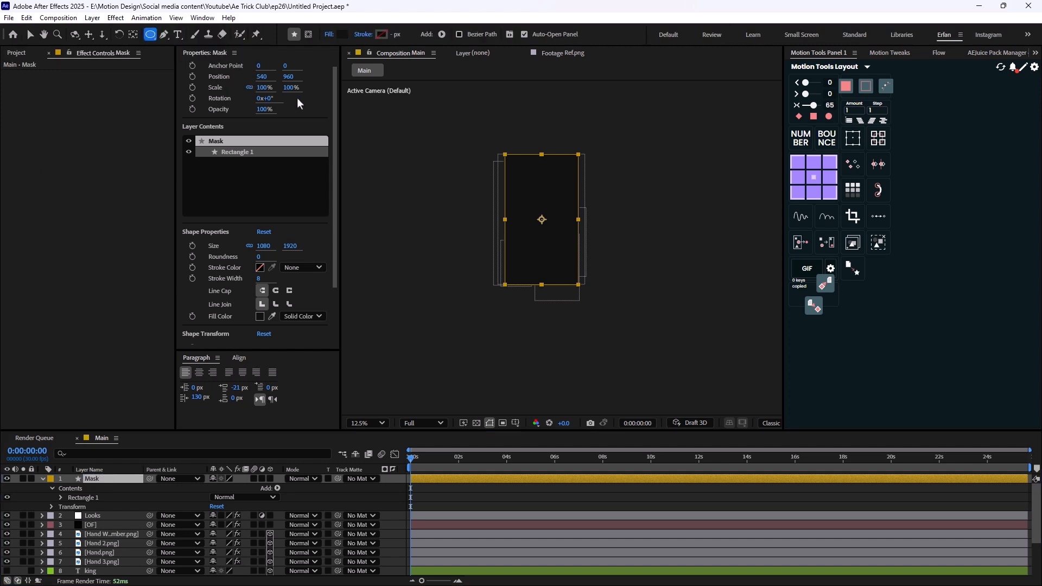
left_click(308, 34)
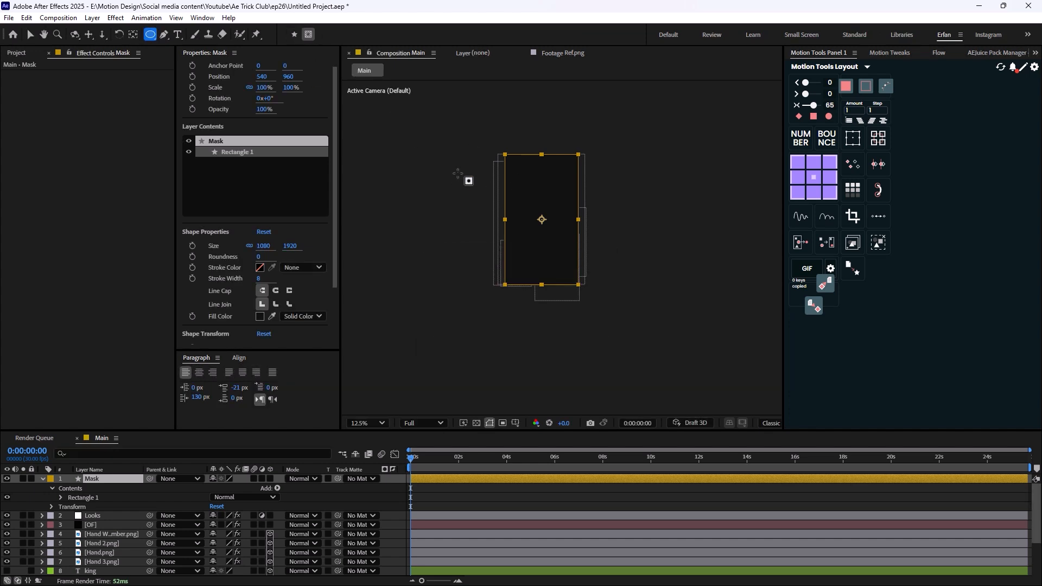
mouse_move(458, 172)
left_mouse_down()
mouse_move(613, 239)
mouse_move(624, 268)
left_mouse_up()
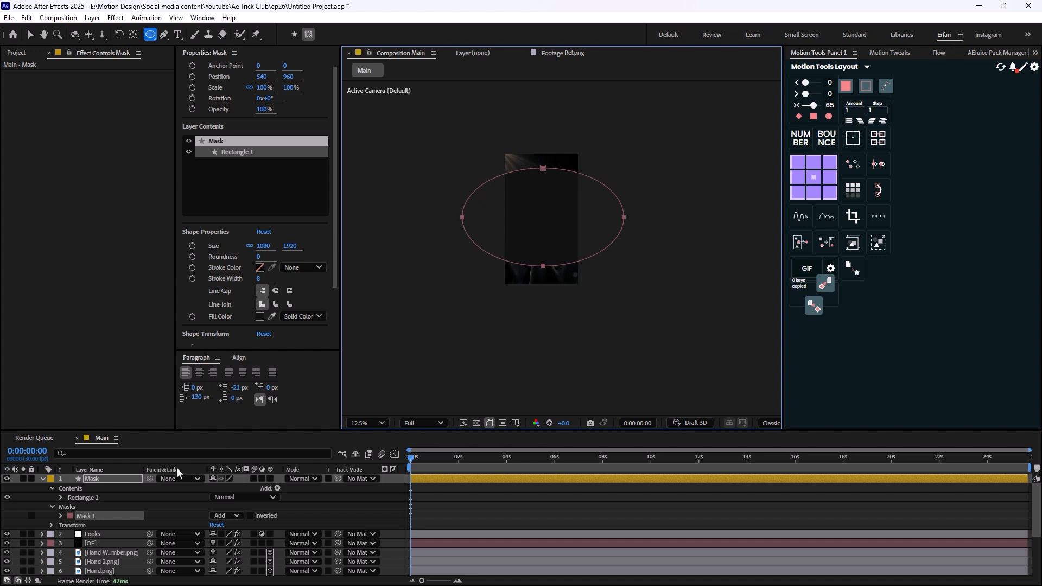
- Invert the elliptical mask on the Mask layer and set its feather to 211 pixels
left_click(118, 480)
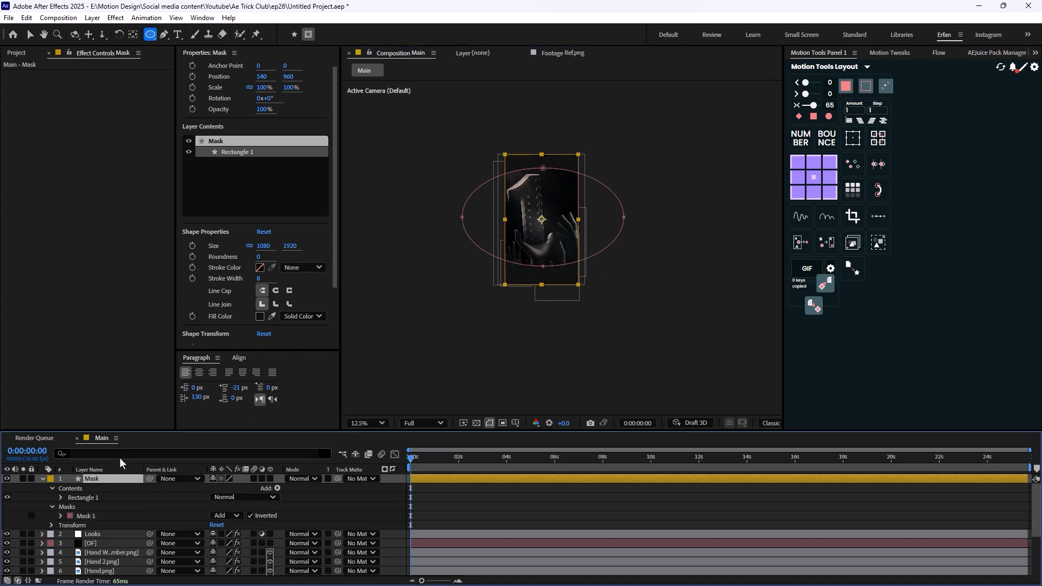
scroll(495, 321, "up", 2)
key("f")
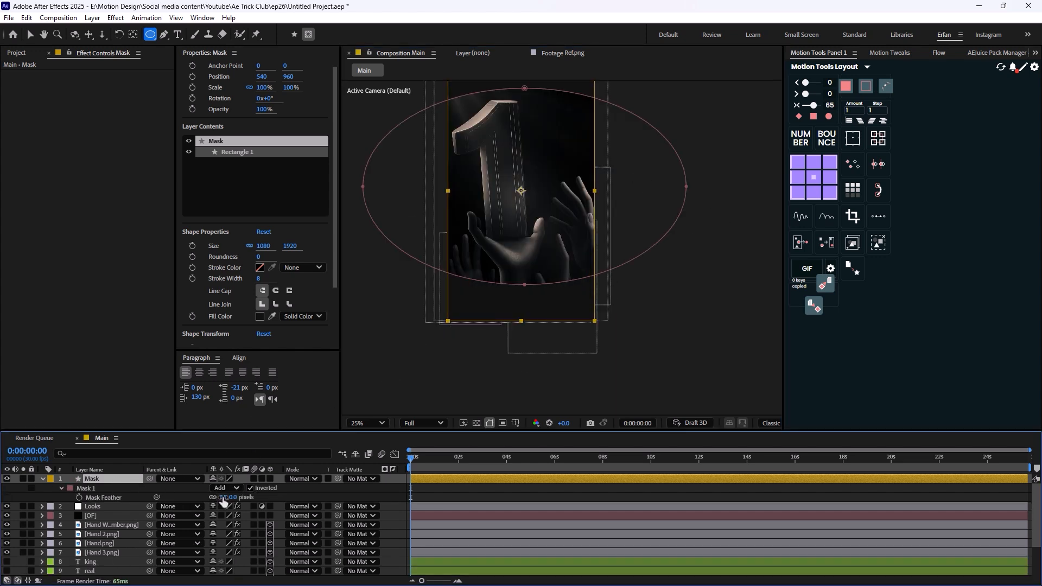
left_click_drag(223, 497, 323, 497)
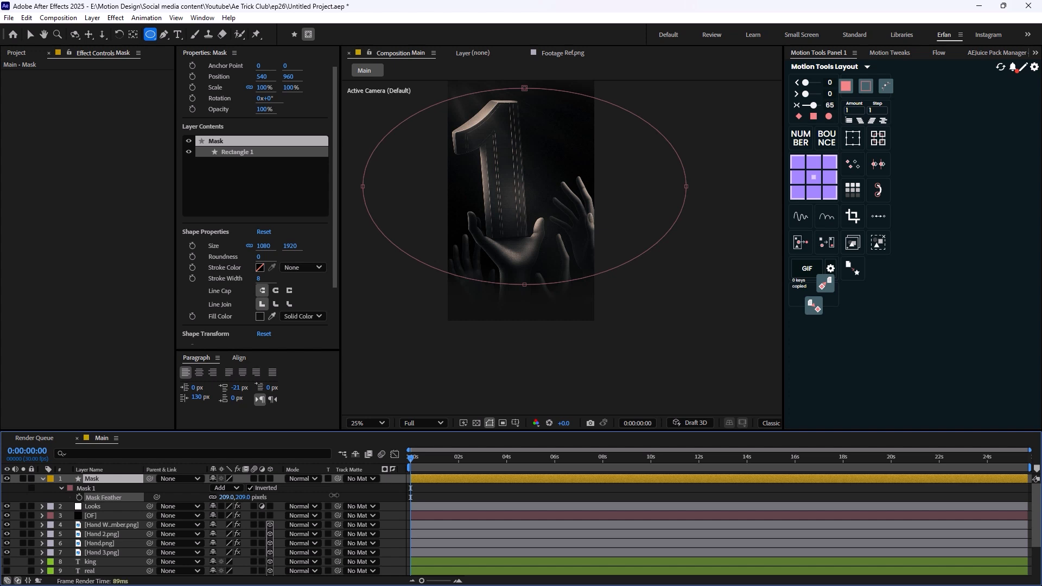
key("v")
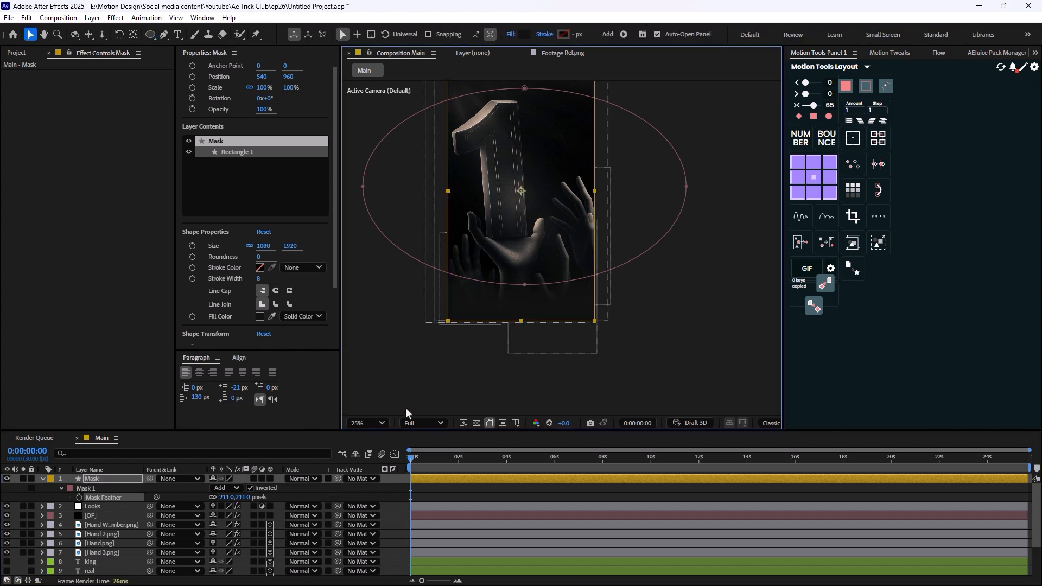
- Collapse the Mask layer's properties and move the layer below [OF], directly above the hand layers
left_click(102, 479)
scroll(563, 249, "down", 1)
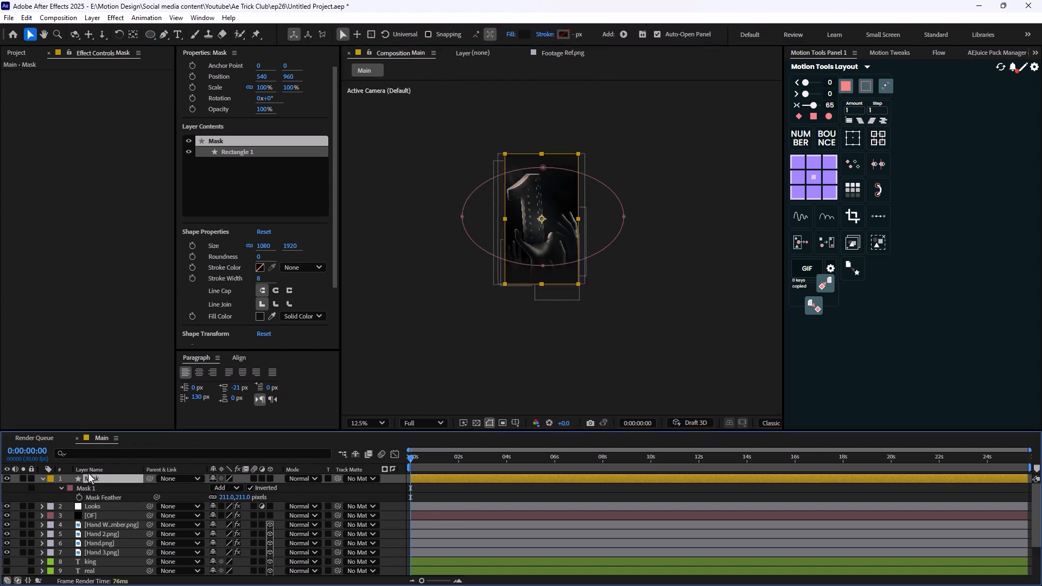
left_click(44, 482)
left_click_drag(104, 479, 106, 503)
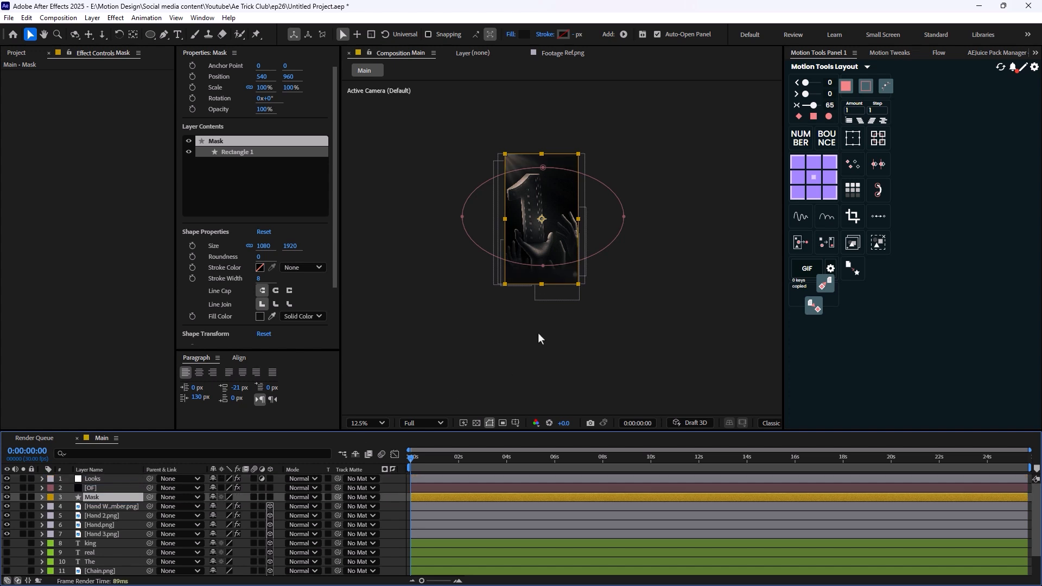
left_click(624, 298)
scroll(590, 324, "up", 1)
scroll(468, 217, "down", 1)
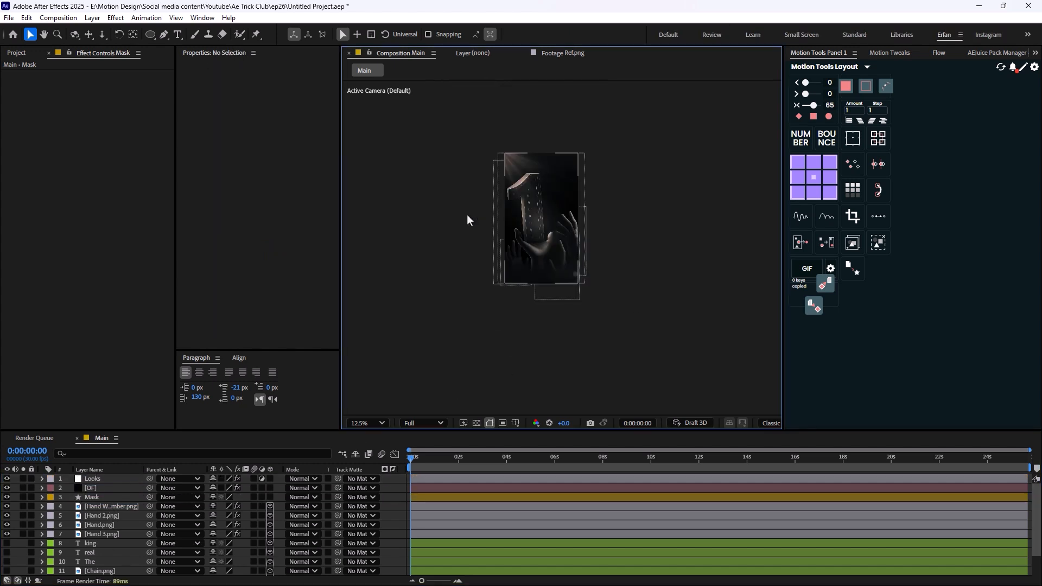
scroll(501, 211, "up", 1)
scroll(507, 266, "up", 1)
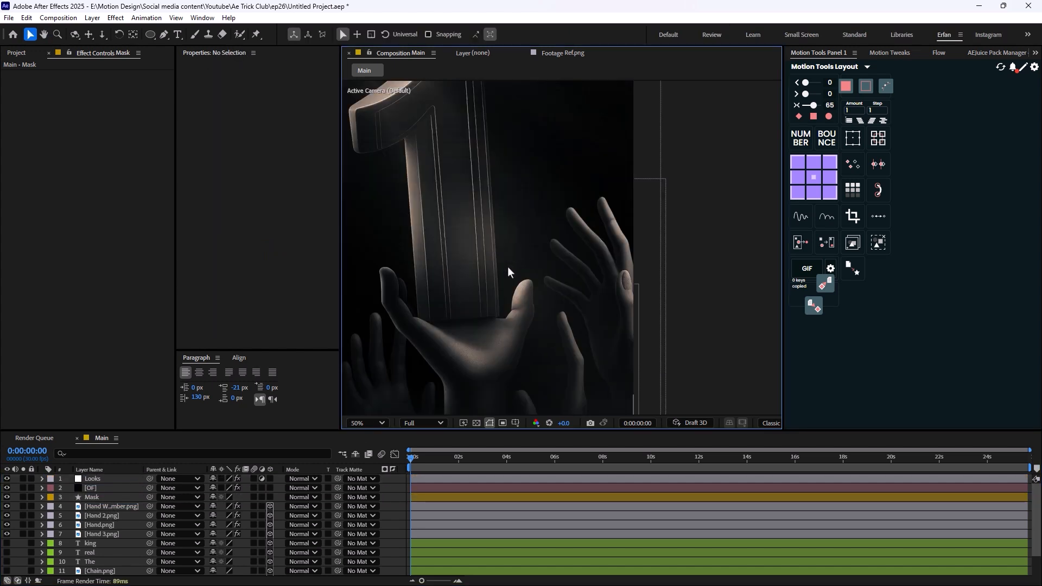
scroll(507, 266, "down", 1)
- Change the Optical Flares colour on the [OF] layer to the near-white tone EEE2E2
left_click(90, 488)
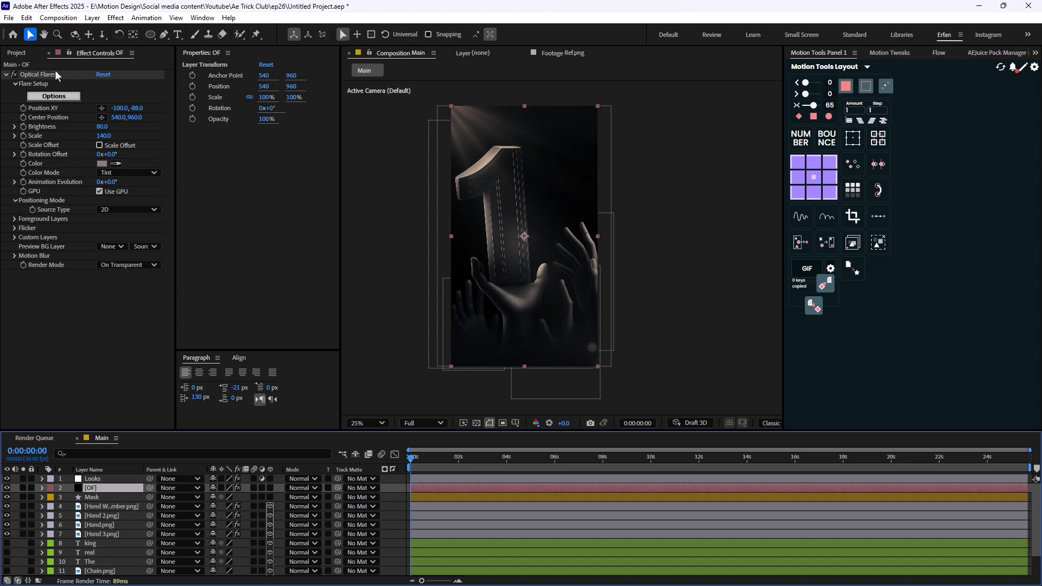
scroll(478, 197, "down", 1)
scroll(500, 186, "up", 1)
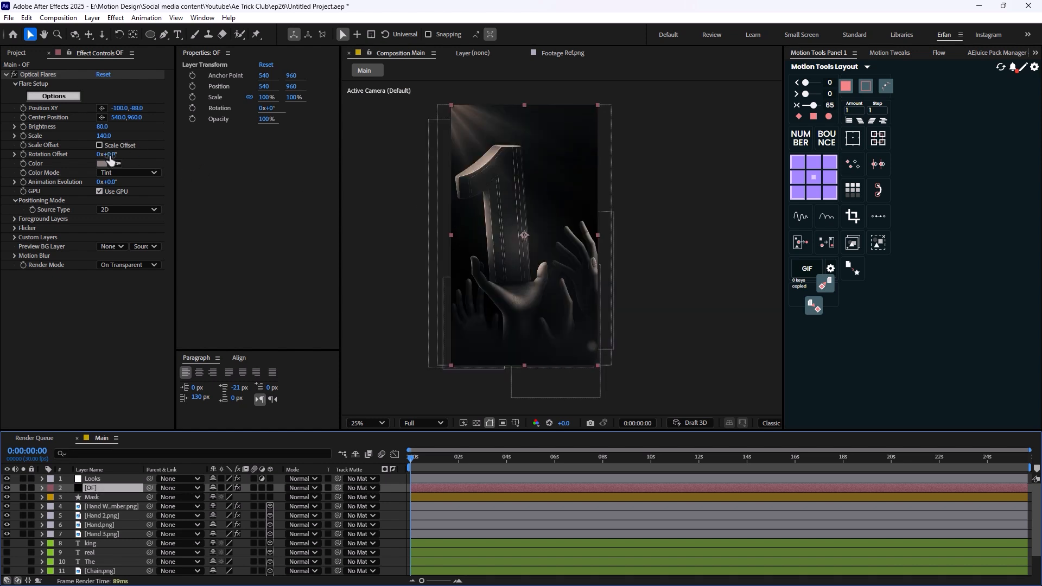
left_click(128, 173)
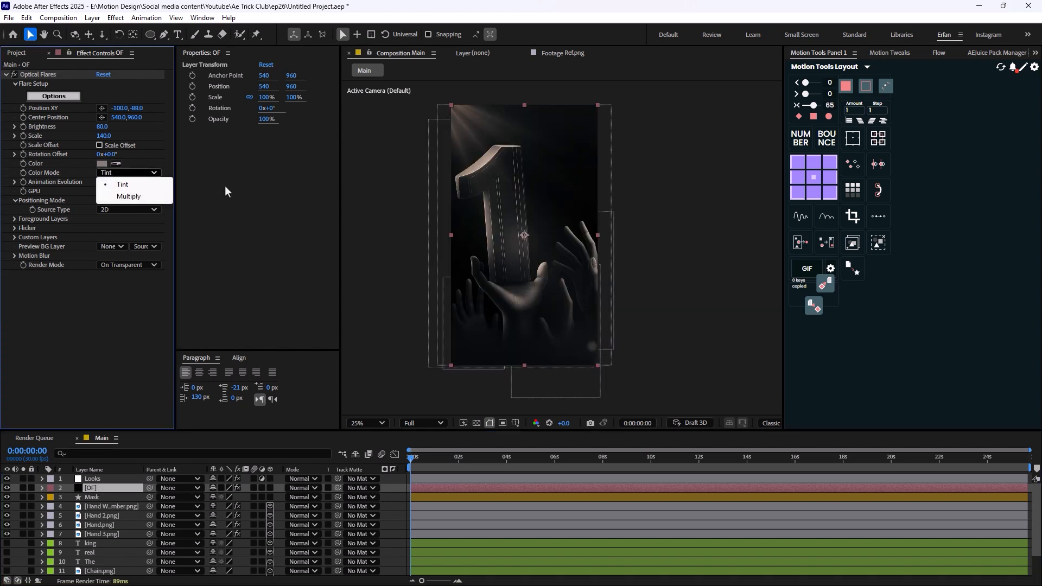
left_click(102, 163)
left_click_drag(433, 290, 397, 272)
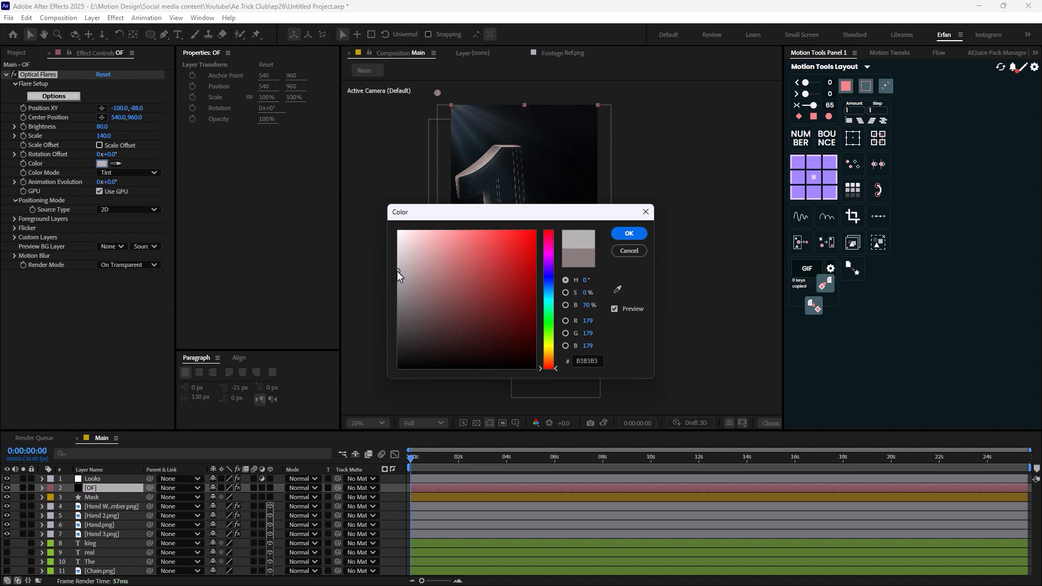
left_click_drag(539, 216, 692, 244)
left_click_drag(565, 306, 563, 270)
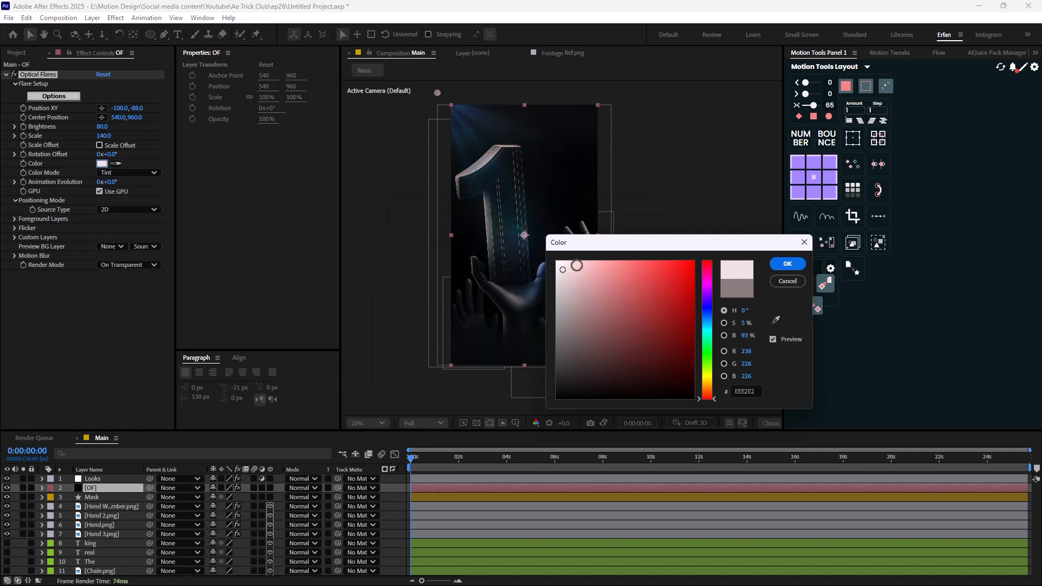
left_click(780, 265)
left_click(690, 226)
- Assign the Sunset Orange label colour to the four hand image layers
scroll(463, 242, "down", 1)
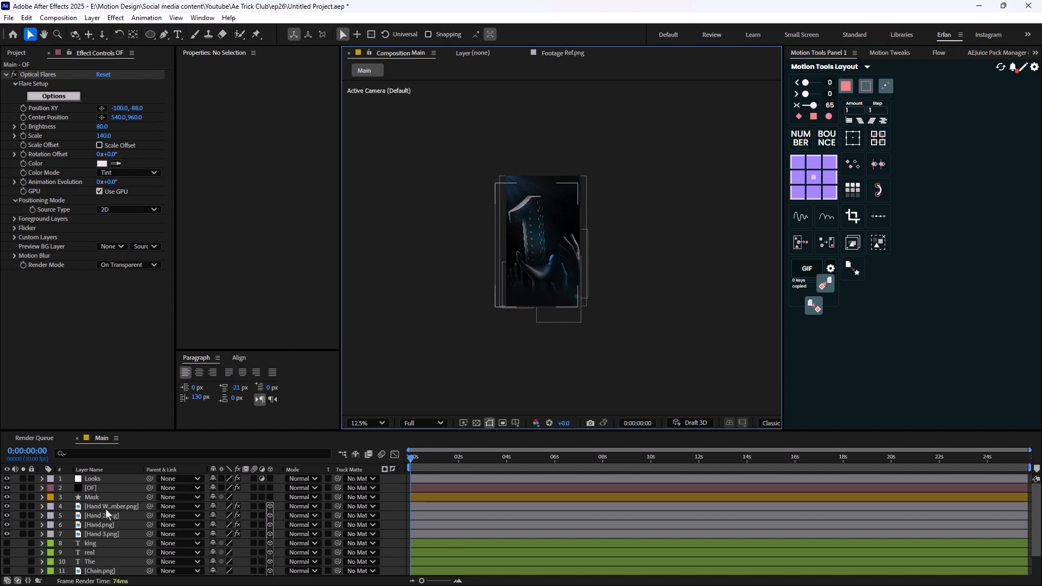
left_click(103, 534)
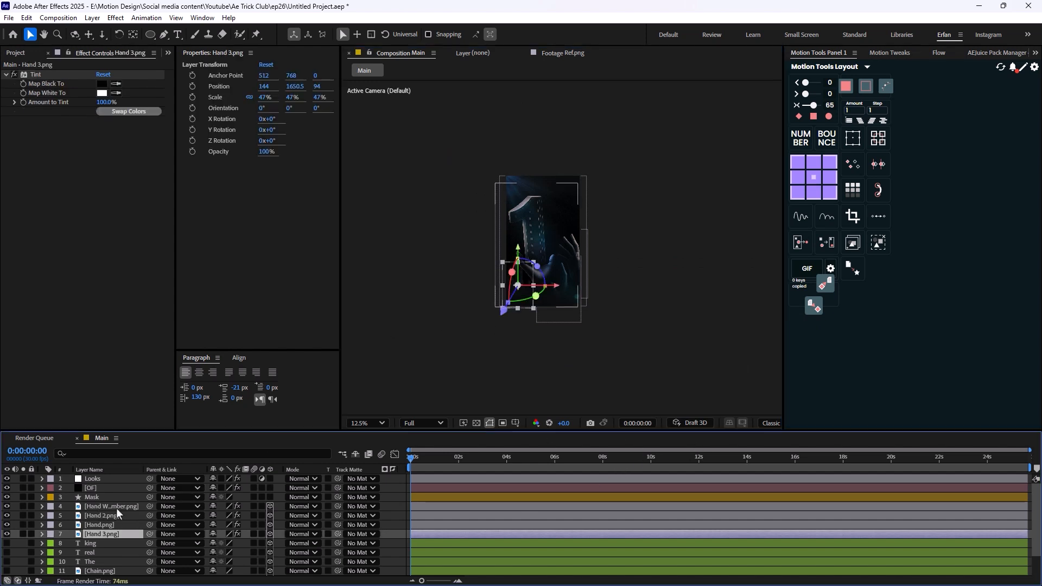
left_click(112, 506, "shift")
left_click(50, 506)
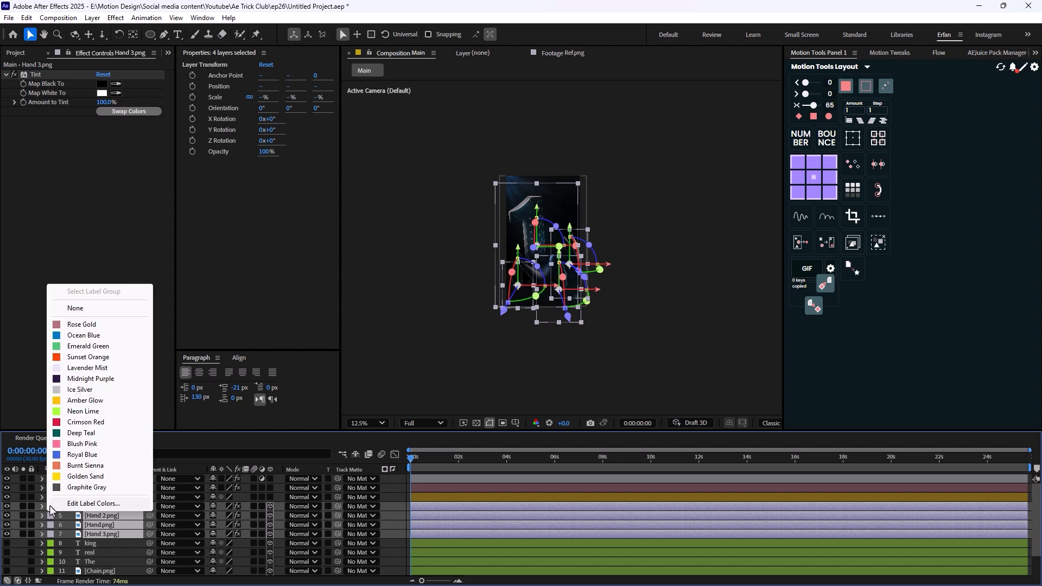
left_click(87, 356)
- Hide the four hand layers and show the king, real, The, Chain.png and King.png layers
scroll(140, 517, "down", 1)
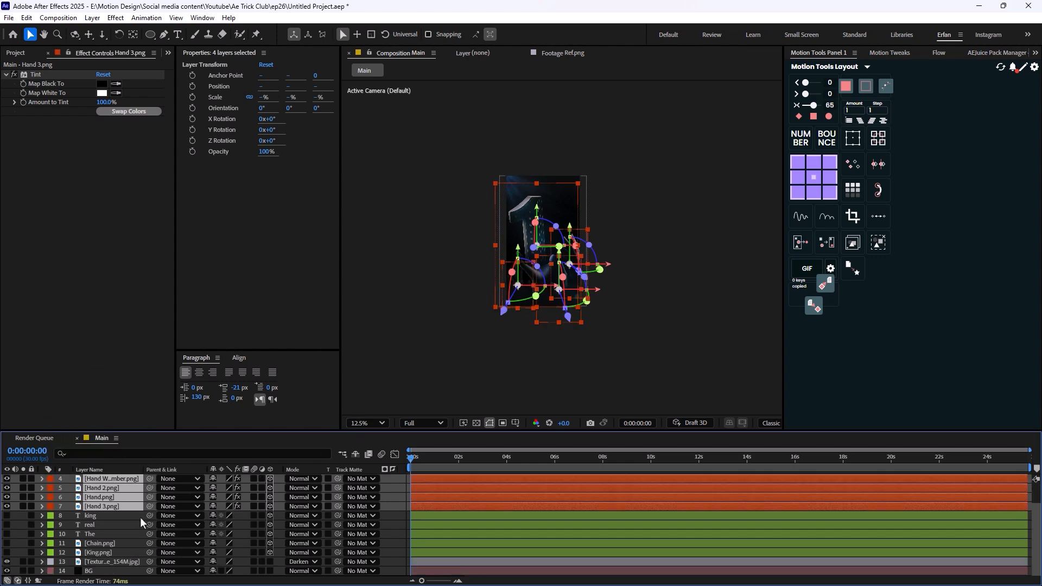
key("space")
left_click_drag(7, 480, 5, 515)
left_click(92, 517)
left_click(104, 552, "shift")
left_click(718, 326)
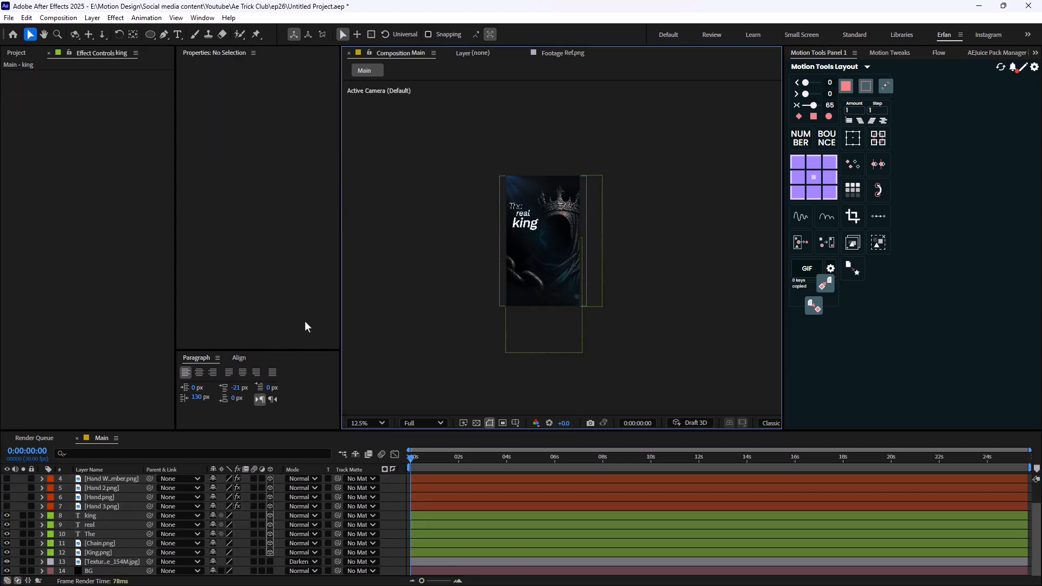
- Create a one-node camera with the 50mm preset and depth of field disabled
right_click(683, 331)
mouse_move(760, 340)
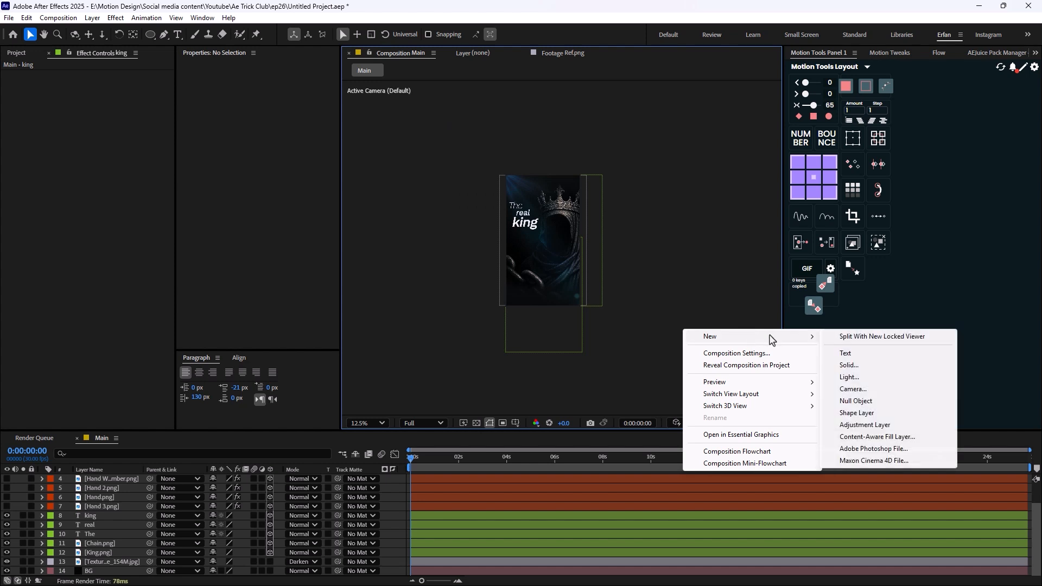
left_click(853, 389)
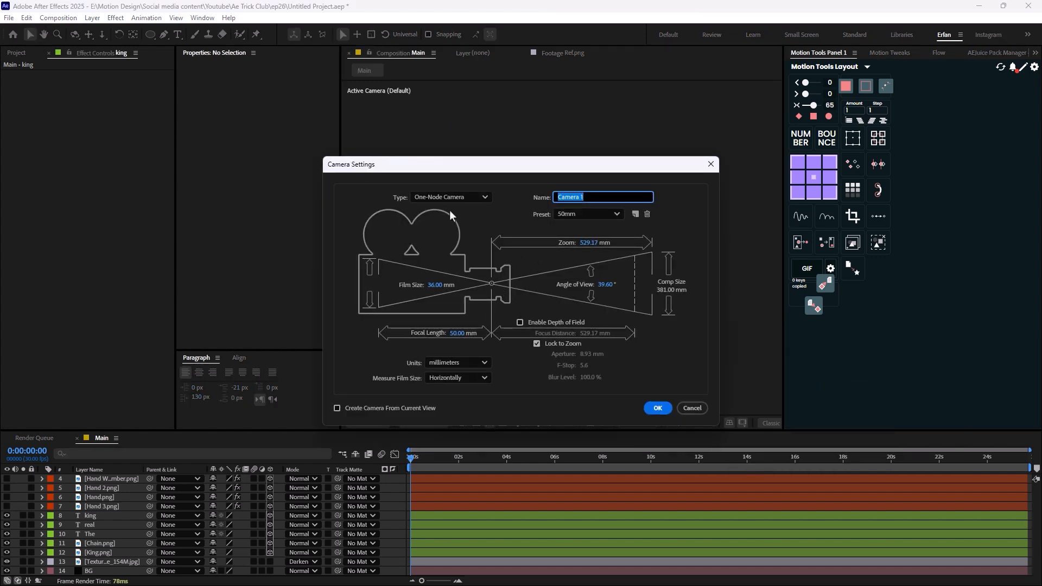
left_click(664, 411)
- Create a null object, make it a 3D layer and rename it Camera Controller
right_click(402, 507)
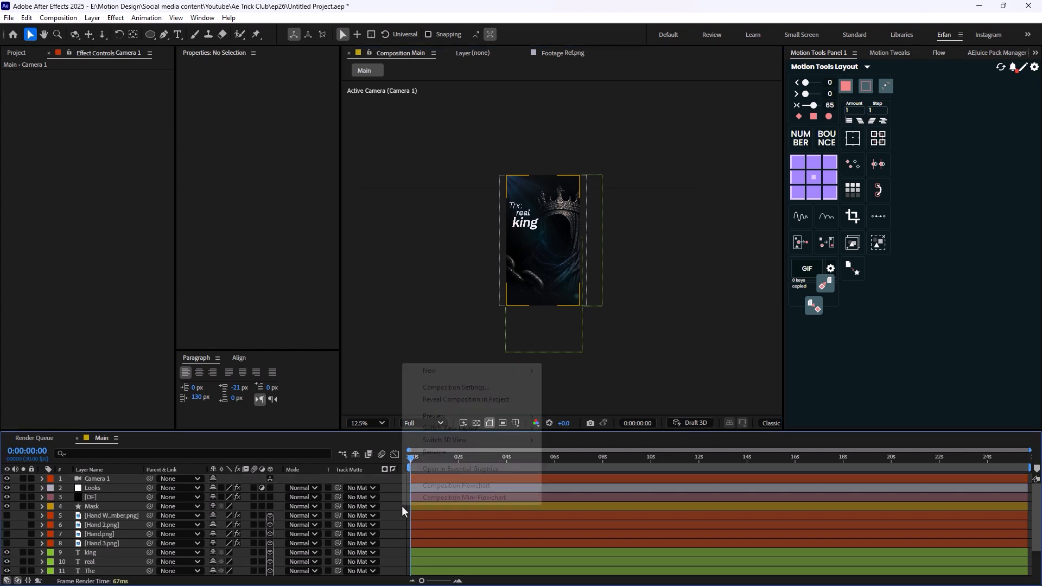
mouse_move(429, 369)
left_click(572, 434)
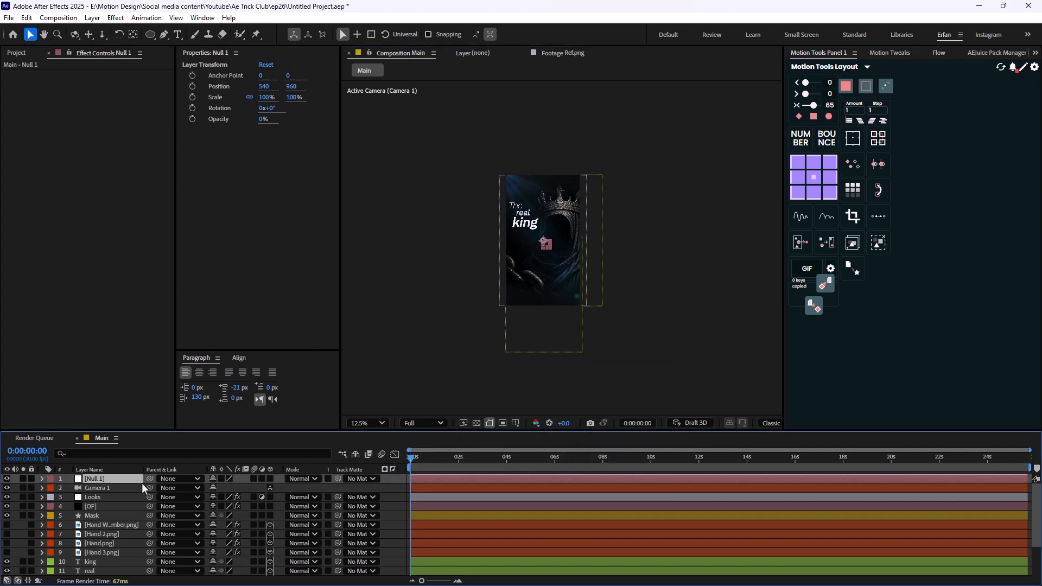
left_click(270, 479)
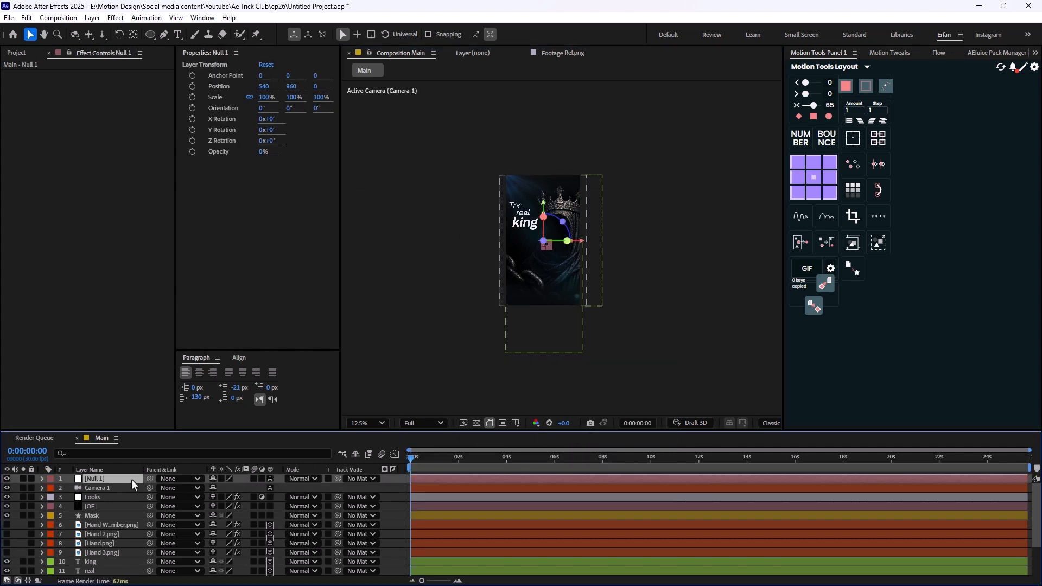
key("Return")
type("Camera Controller")
key("Return")
- Parent Camera 1 to the Camera Controller null
left_click(122, 488)
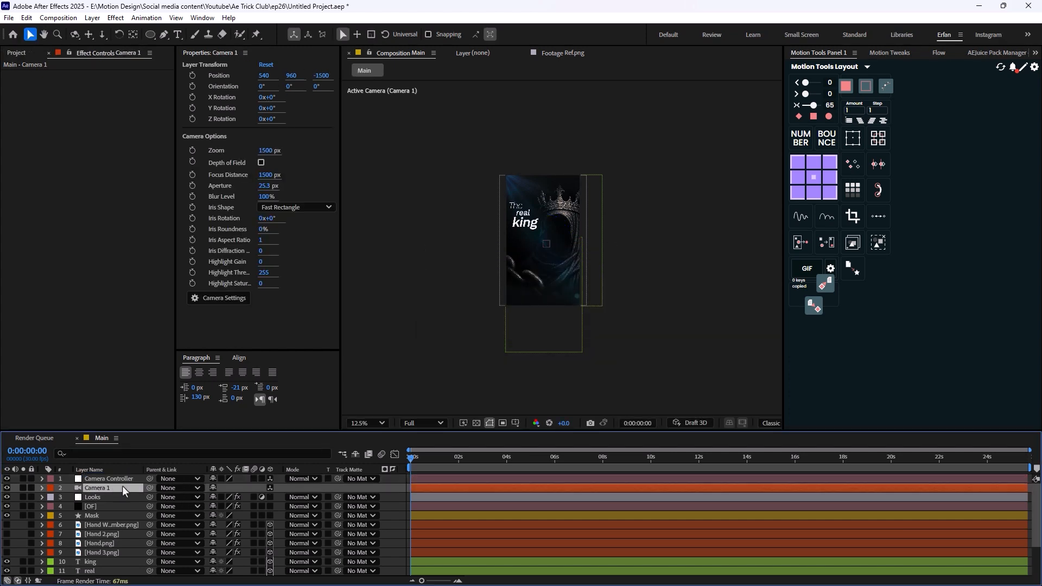
left_click_drag(150, 489, 108, 481)
left_click(109, 481)
- Keyframe the Camera Controller's Position at the composition start with a Z value of 293
scroll(474, 329, "up", 1)
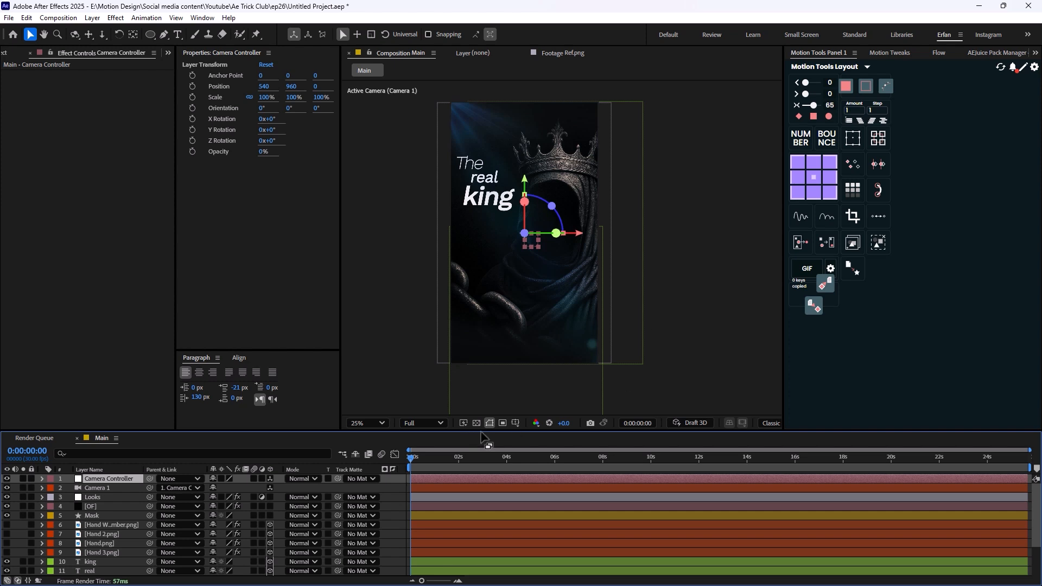
key("p")
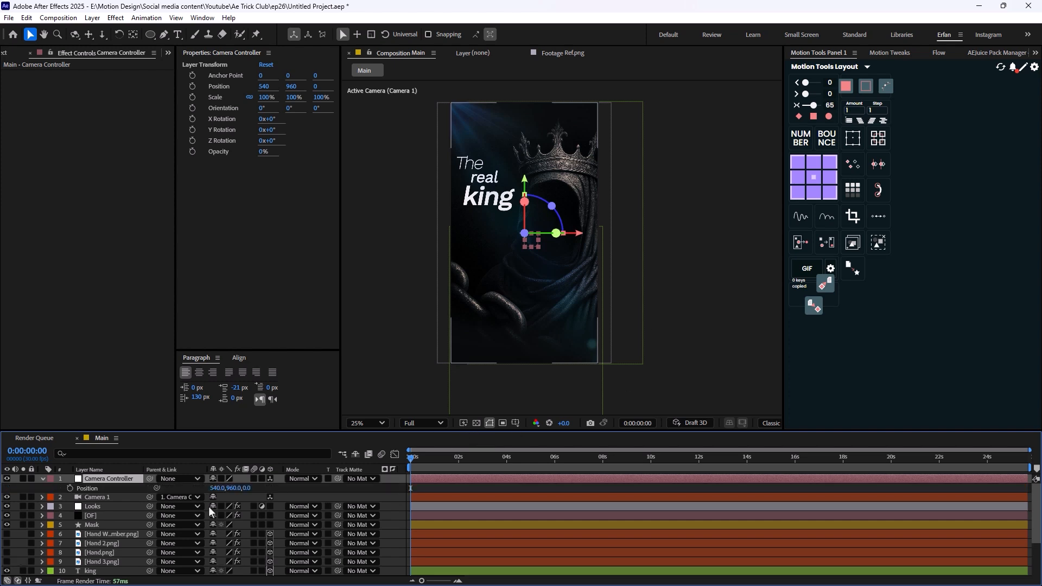
left_click(70, 488)
left_click_drag(246, 488, 508, 478)
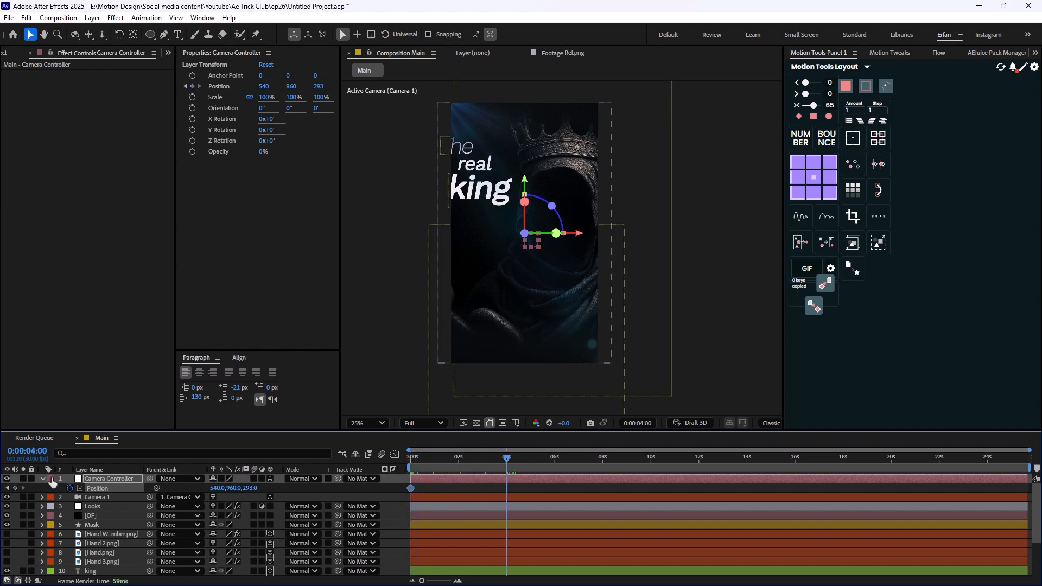
- At 0:00:04:00, reset the Camera Controller's transform to keyframe its Z position at 0, and preview the camera move from the start
left_click(43, 479)
left_click(43, 479)
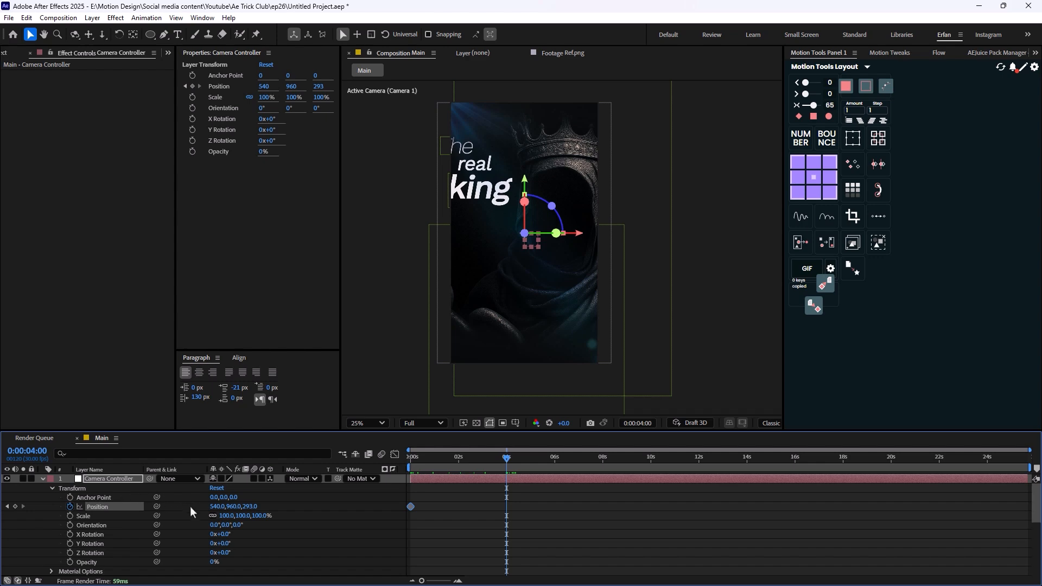
left_click(212, 488)
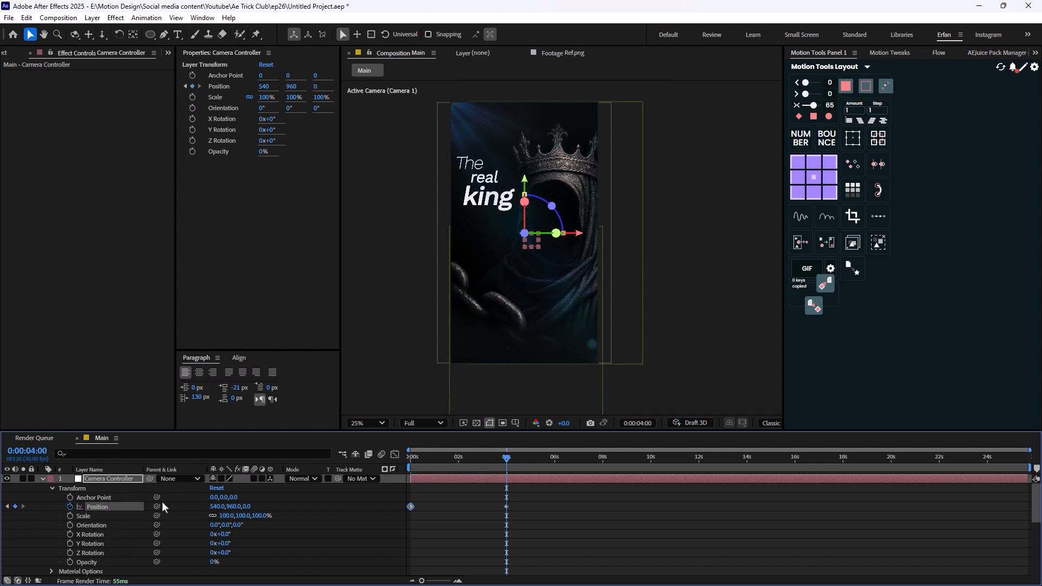
left_click(43, 480)
key("u")
left_click_drag(507, 462, 467, 463)
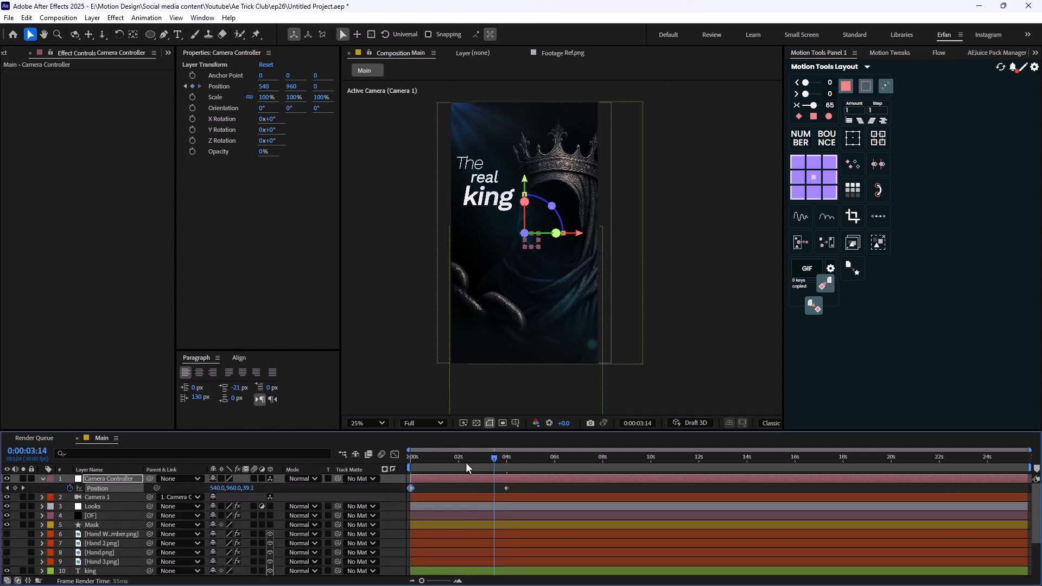
key("Home")
key("space")
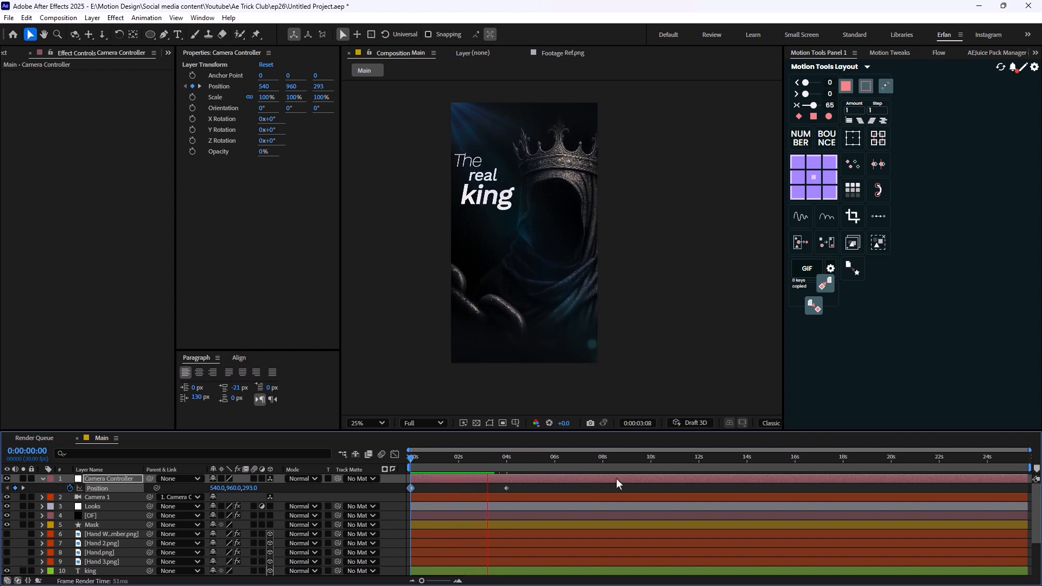
key("space")
left_click_drag(498, 461, 367, 490)
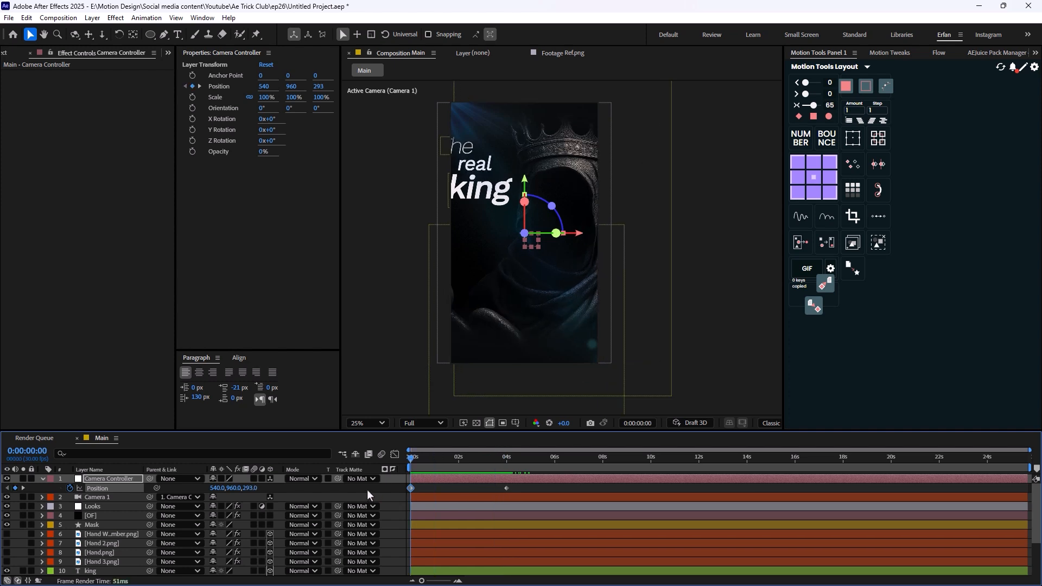
- Apply the recent animation preset Opacity_Blur to the king, real and The text layers
scroll(128, 538, "down", 3)
left_click(92, 537)
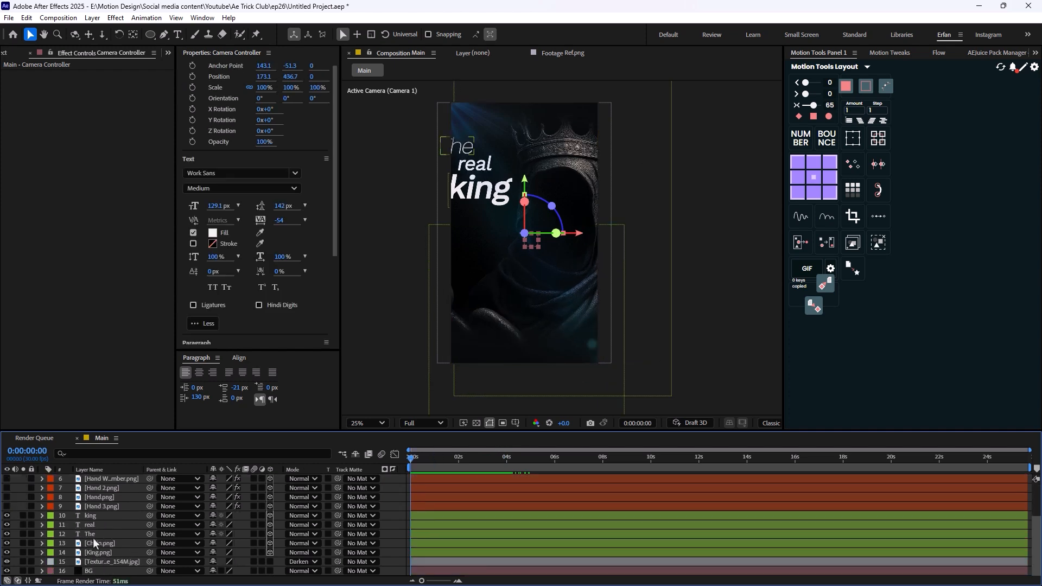
left_click(94, 517, "shift")
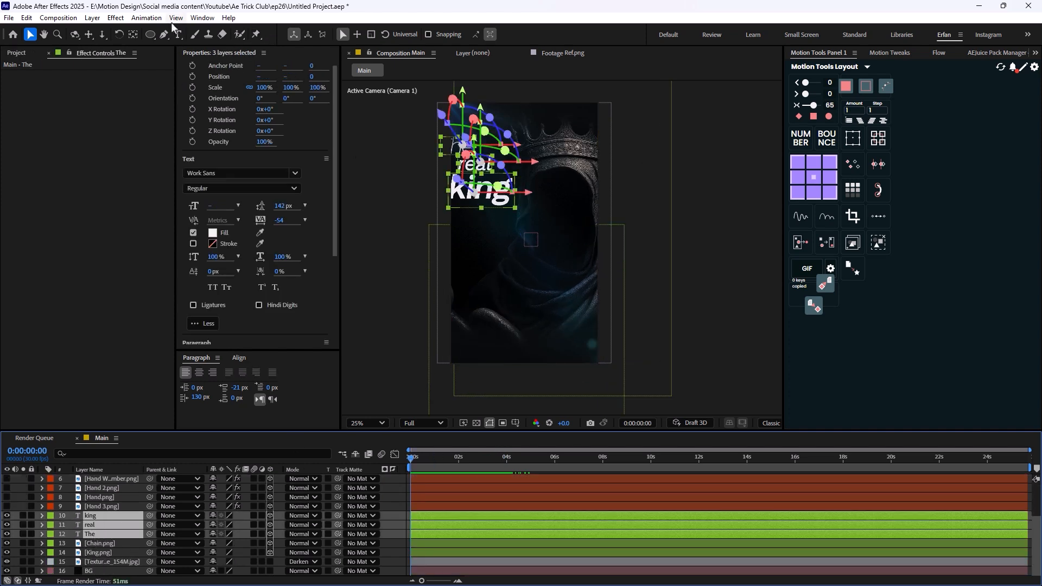
left_click(147, 18)
mouse_move(255, 56)
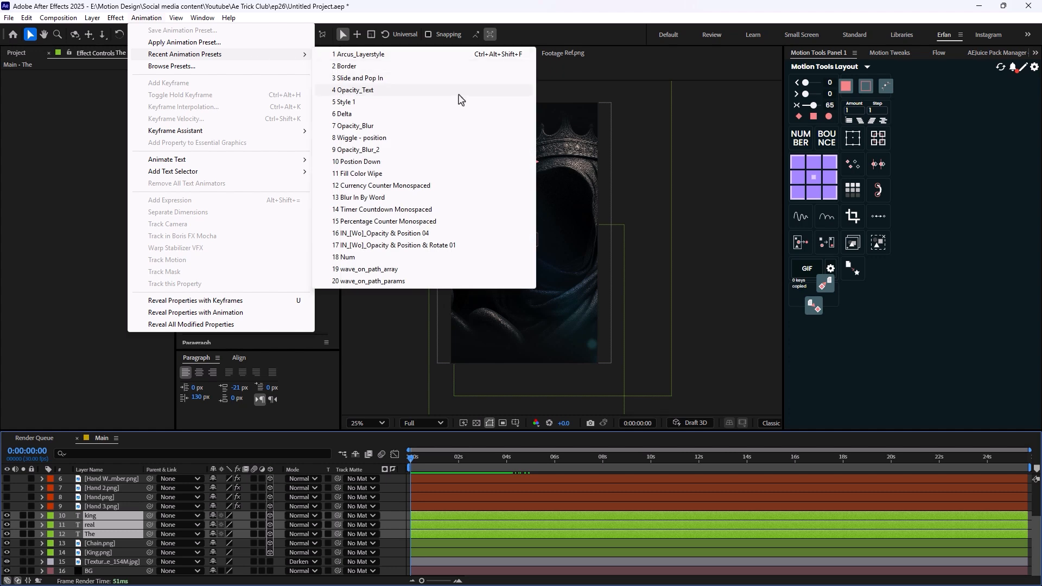
left_click(406, 128)
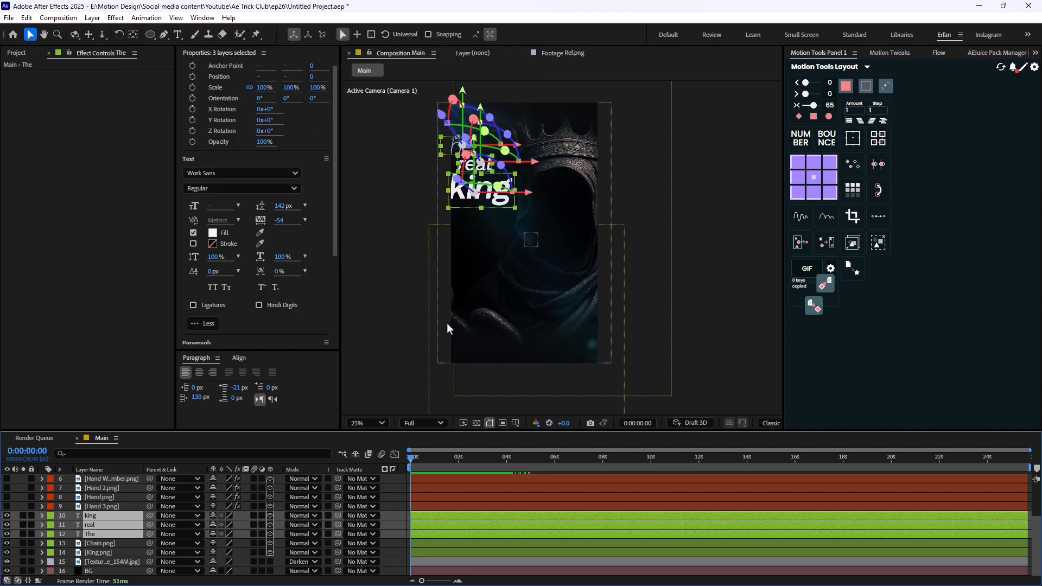
- Offset the Start keyframes of real and king so the words appear slightly one after another, and preview the text animation
key("u")
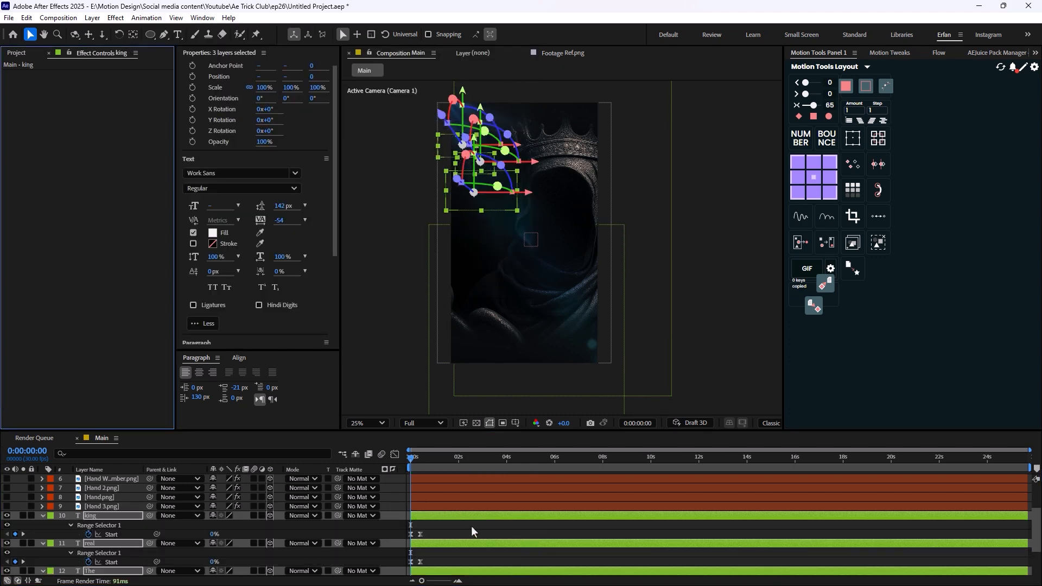
left_click_drag(454, 530, 438, 534)
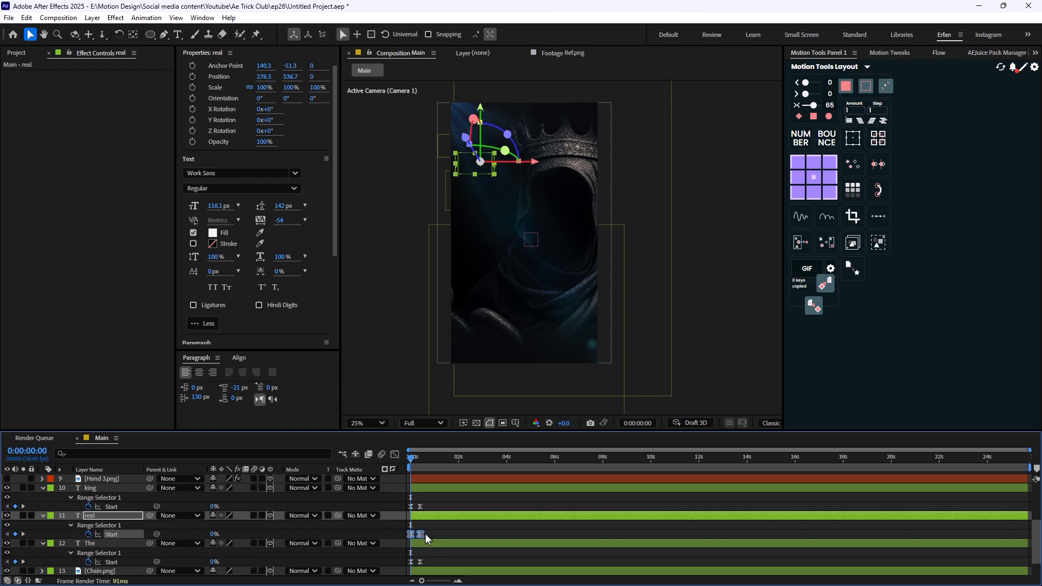
left_click_drag(425, 533, 405, 511)
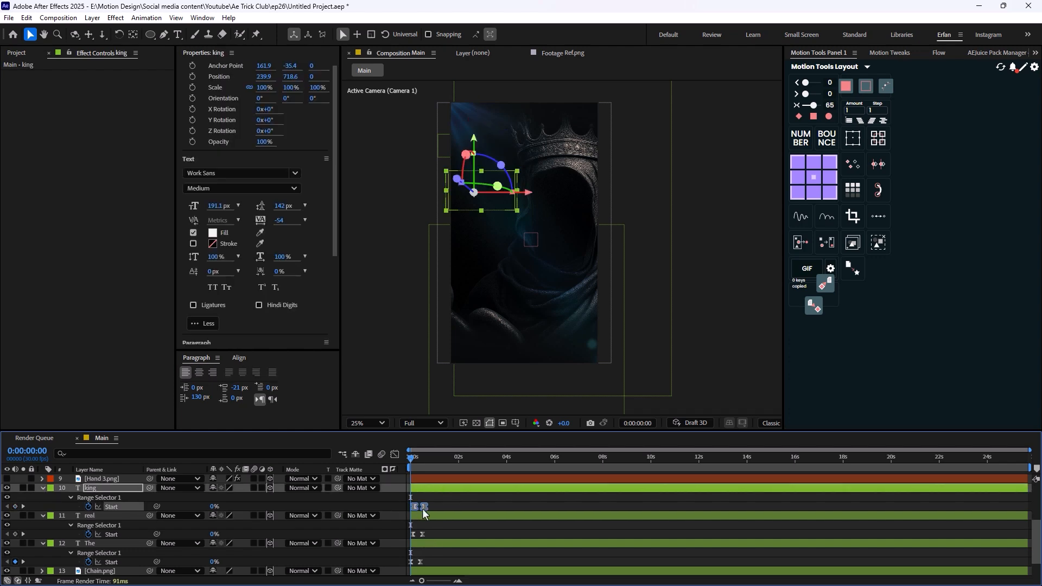
left_click(471, 536)
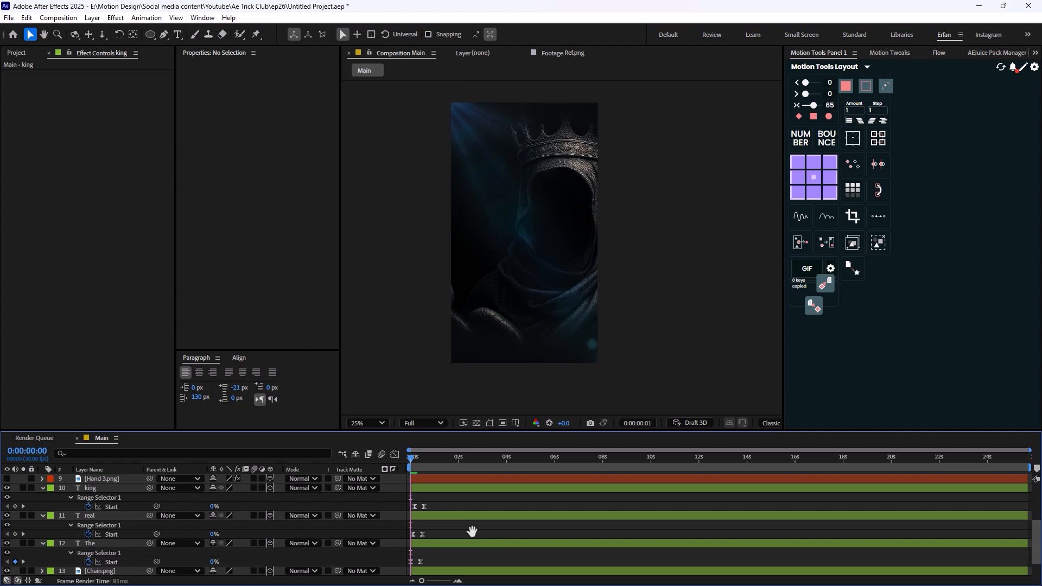
key("space")
key("space")
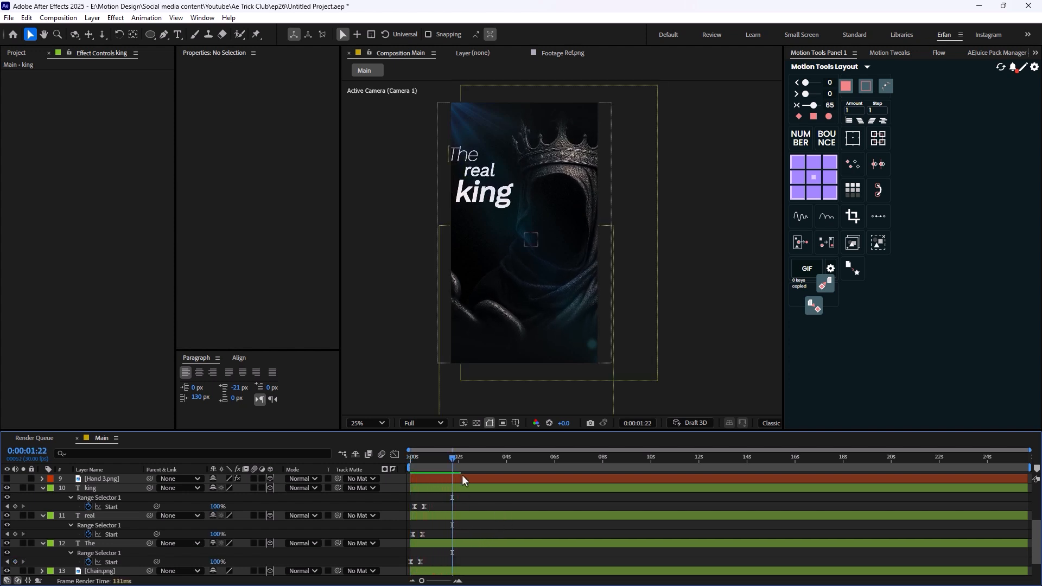
- At 0:00:01:15, shift the king, real and The text layers together slightly to the right, inside the frame
left_click_drag(406, 464, 447, 469)
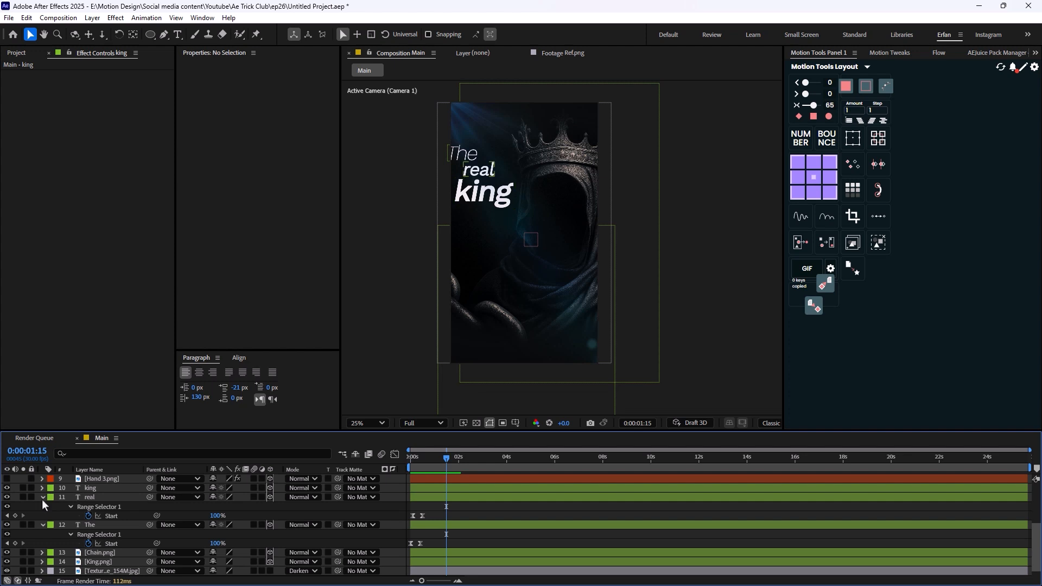
left_click(42, 498)
left_click(92, 498)
left_click(100, 516, "shift")
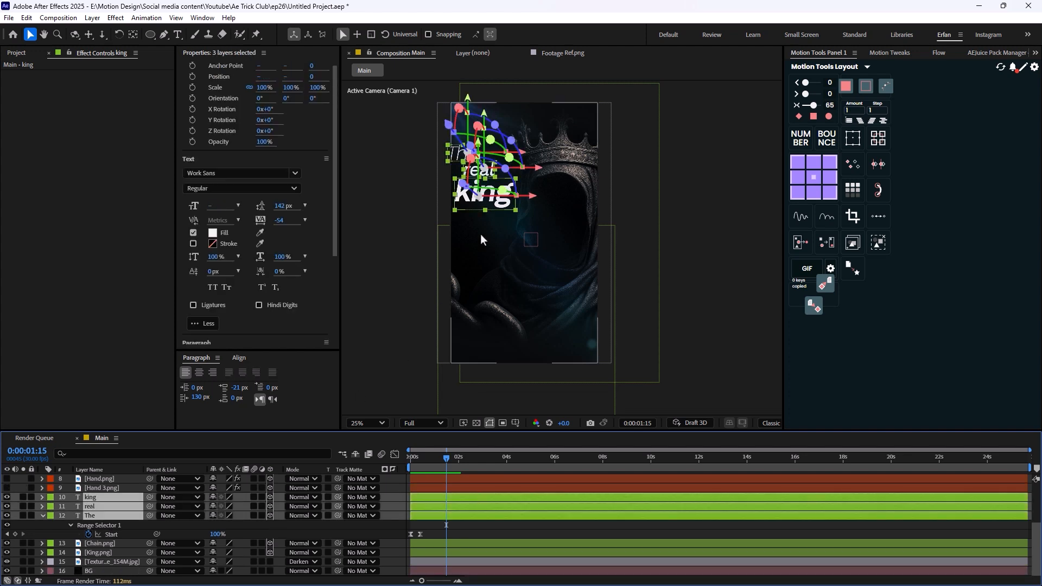
key("shift+Right")
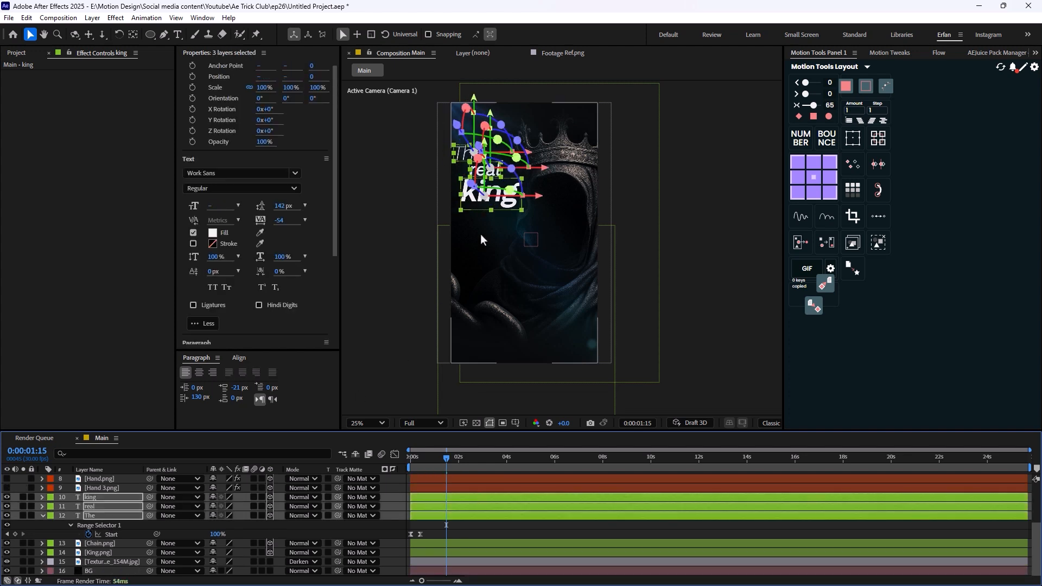
left_click(721, 210)
scroll(558, 251, "up", 2)
left_click_drag(469, 182, 572, 326)
scroll(498, 232, "down", 3)
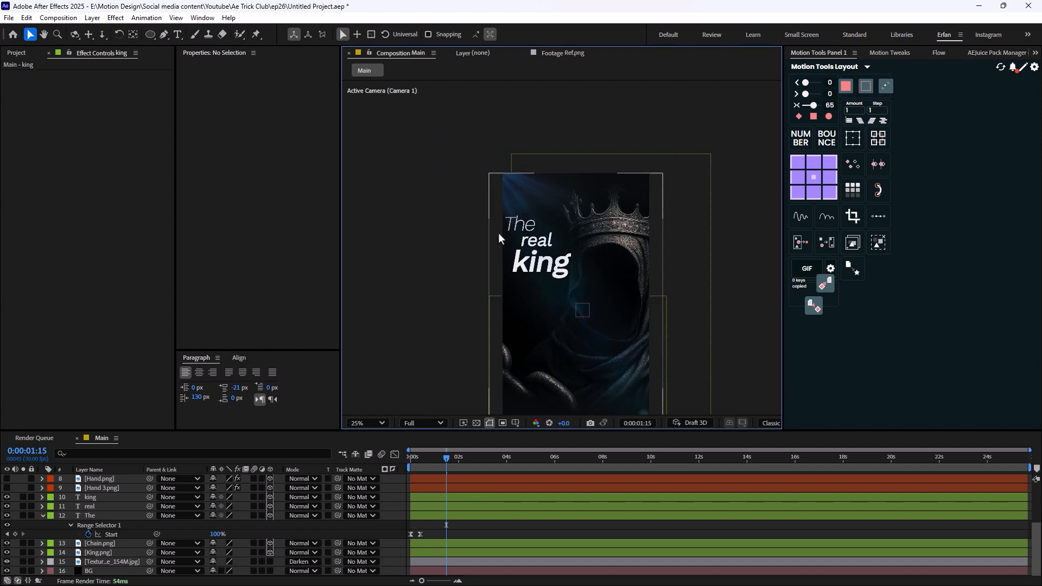
scroll(568, 335, "up", 1)
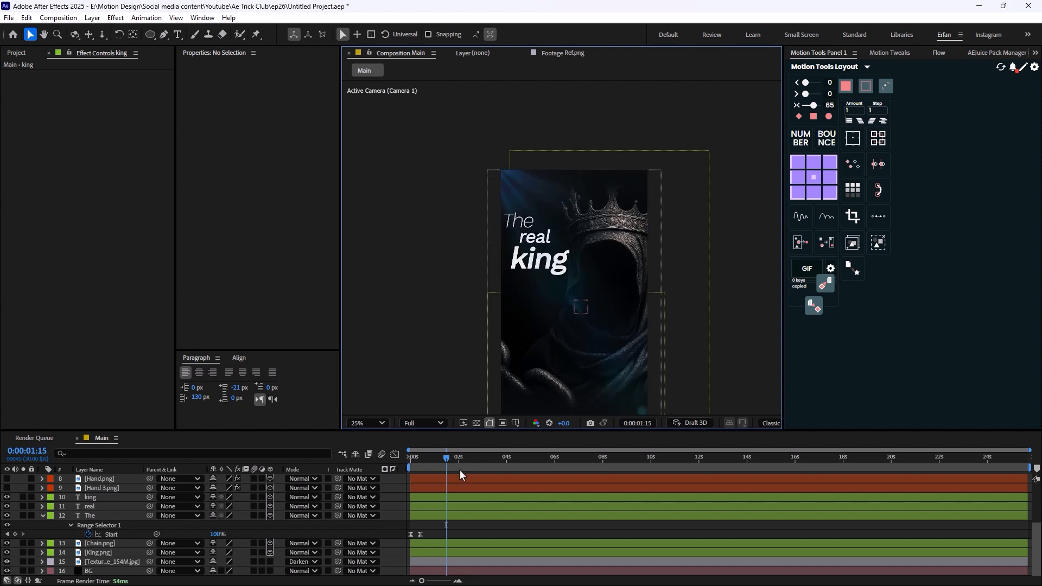
- At the composition start, create an adjustment layer and rename it Blur
left_click_drag(439, 463, 405, 468)
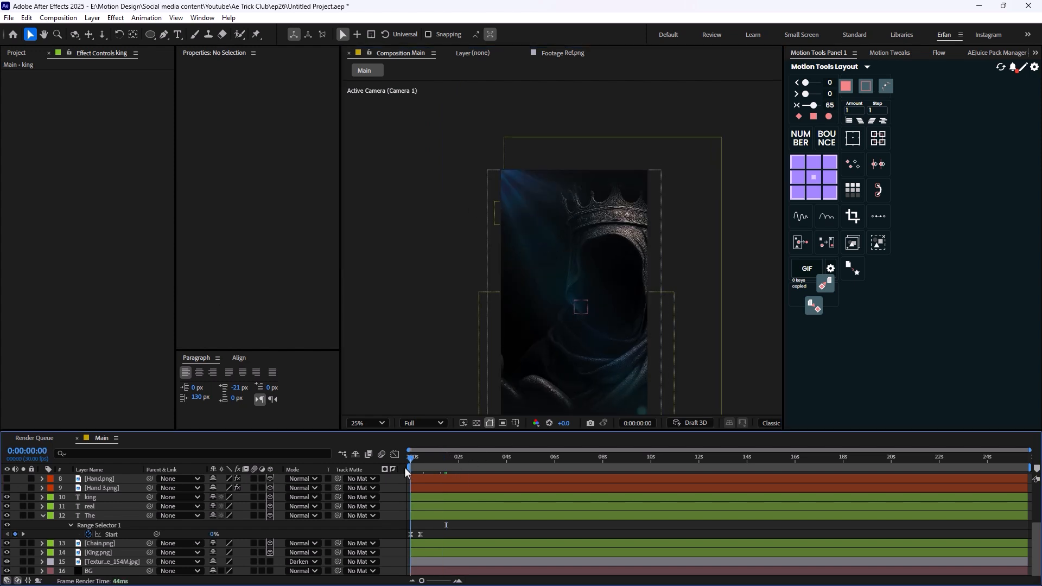
right_click(748, 355)
mouse_move(776, 362)
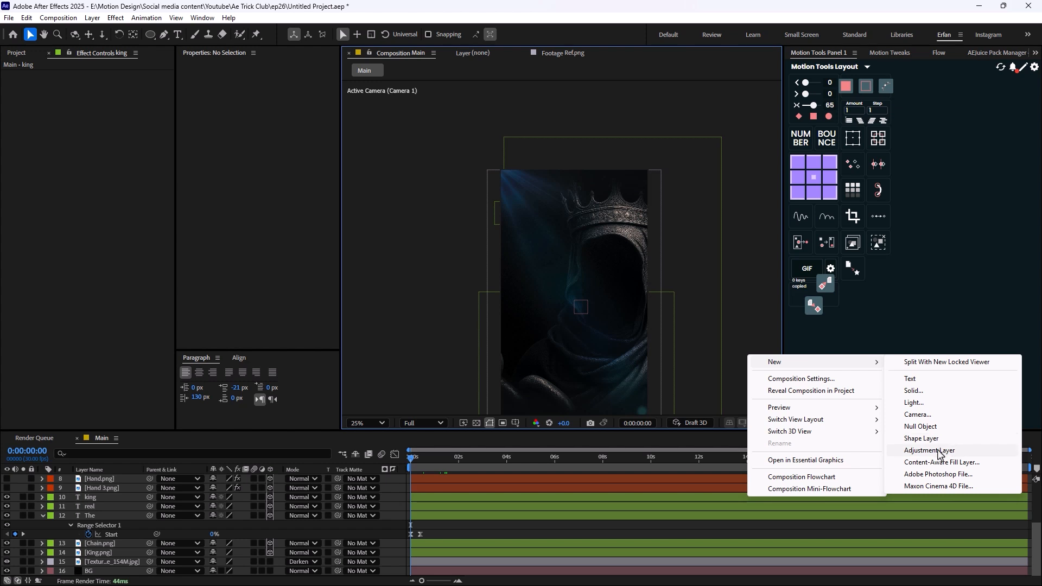
left_click(941, 454)
key("KP_Enter")
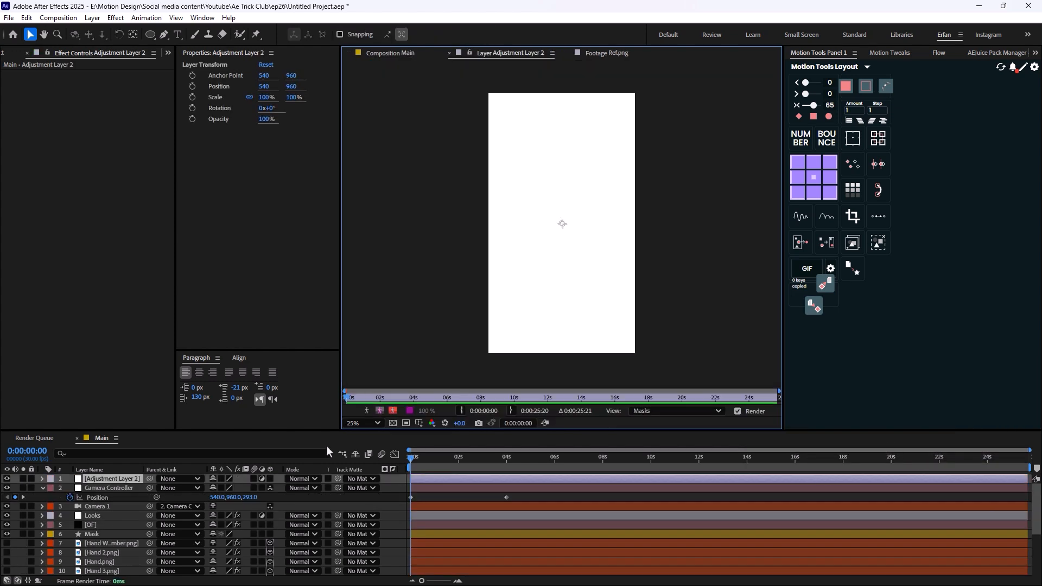
left_click(105, 481)
key("Return")
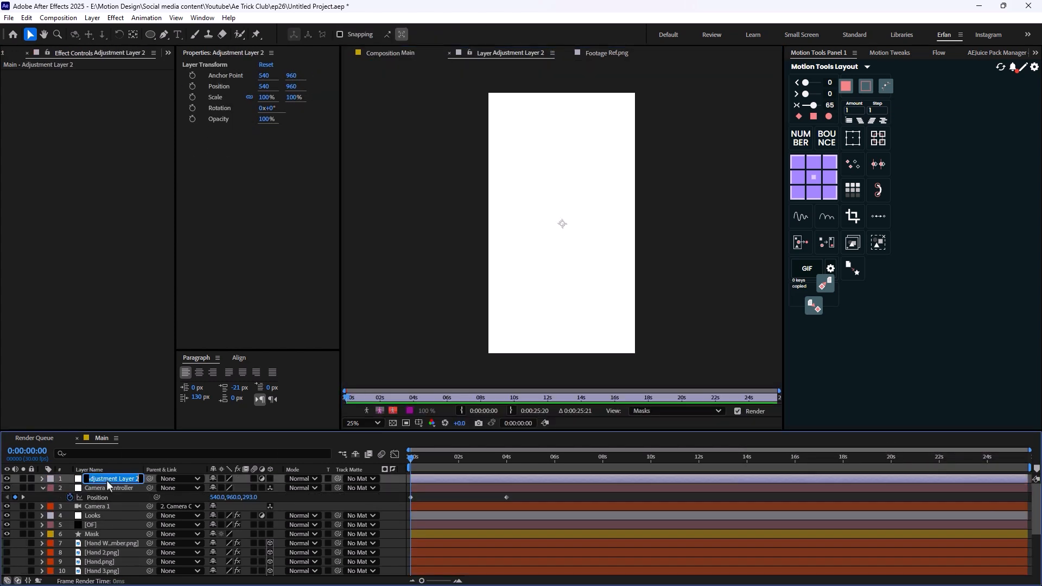
type("Blur")
key("Return")
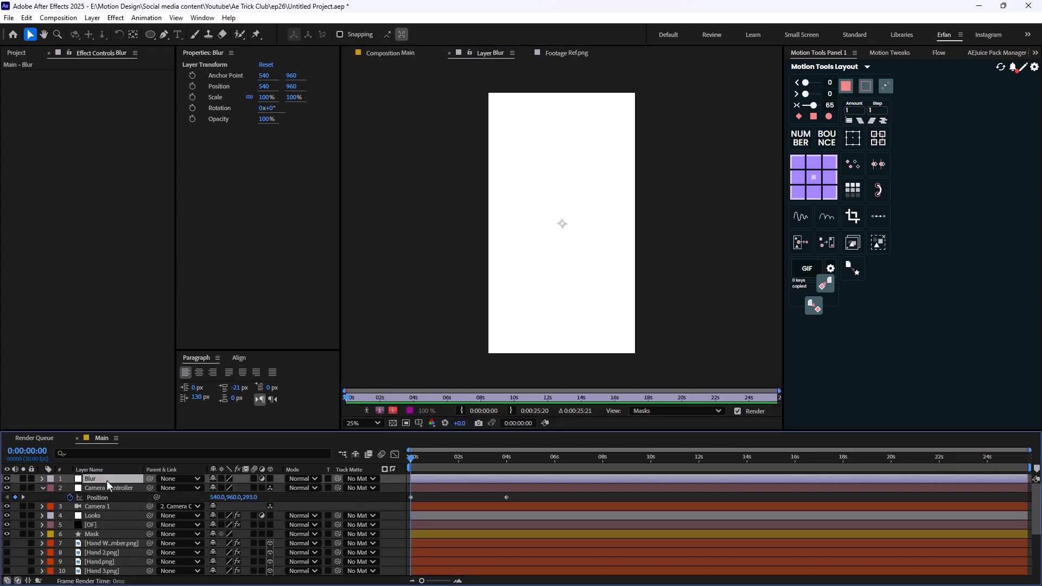
- Apply Fast Box Blur to the Blur layer and keyframe its Blur Radius at 16 at the composition start
left_click(410, 57)
key("ctrl+space")
type("fast")
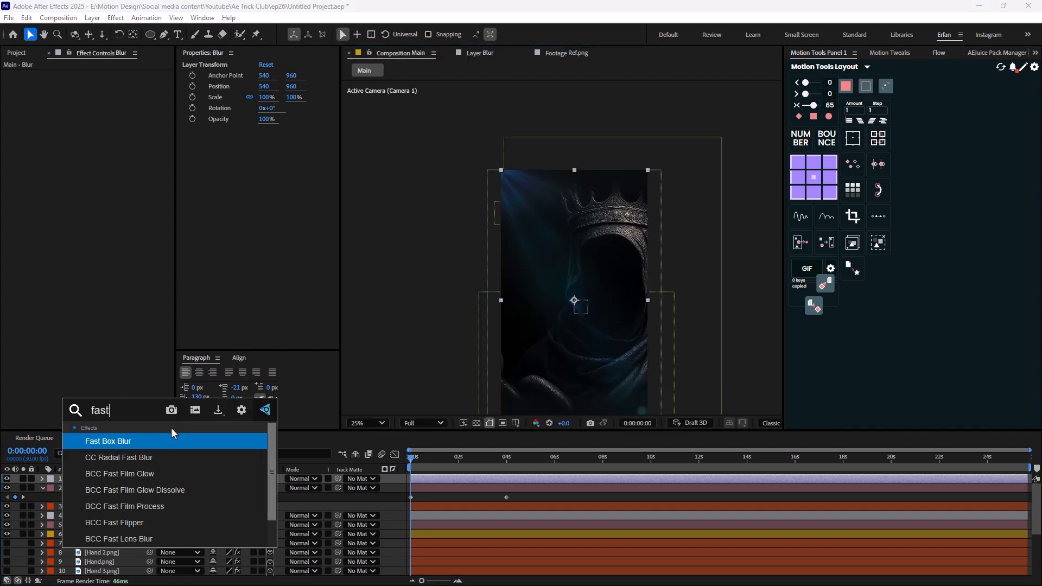
left_click(171, 441)
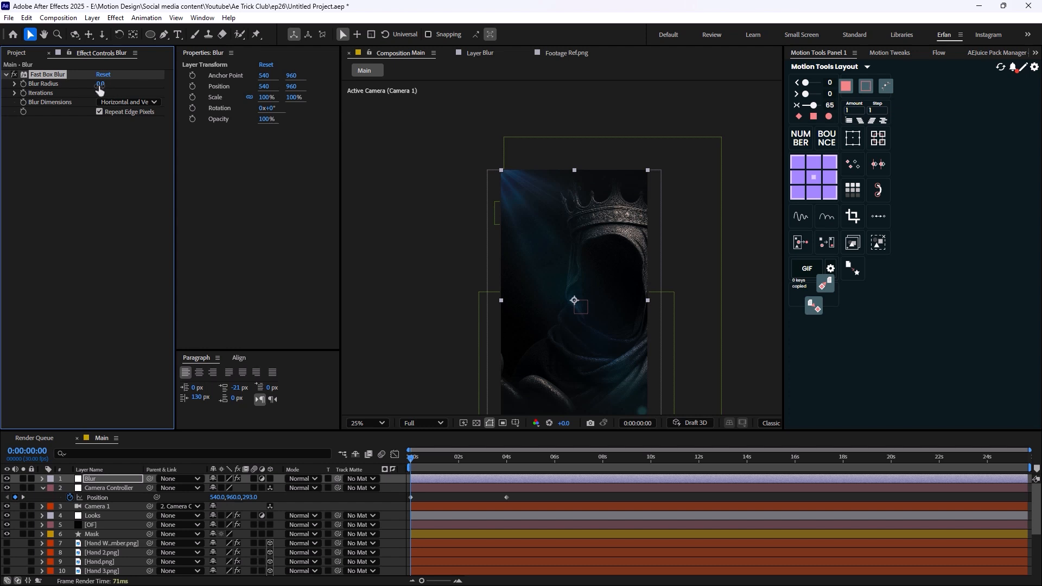
left_click_drag(100, 86, 109, 86)
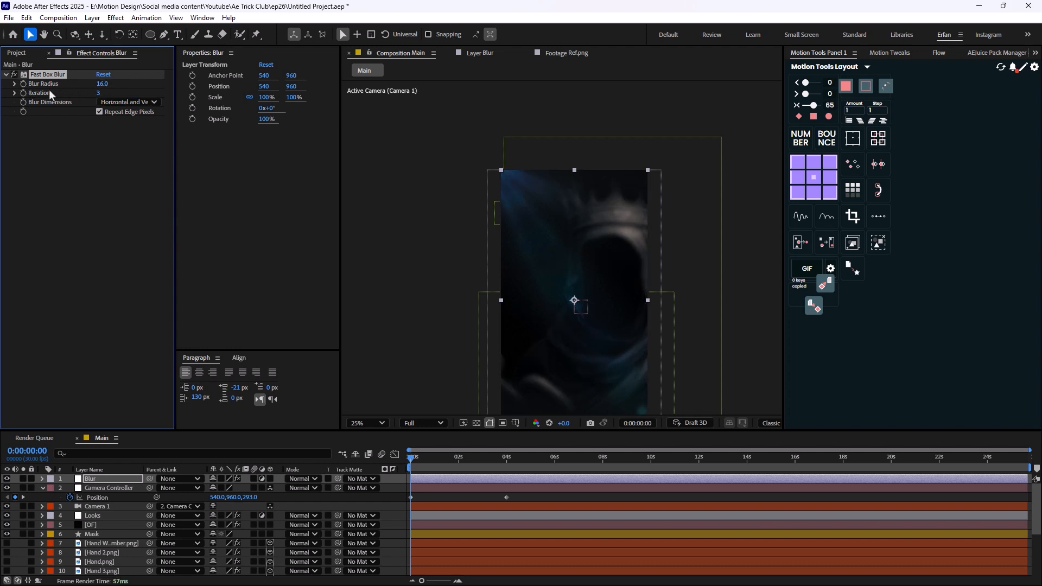
key("u")
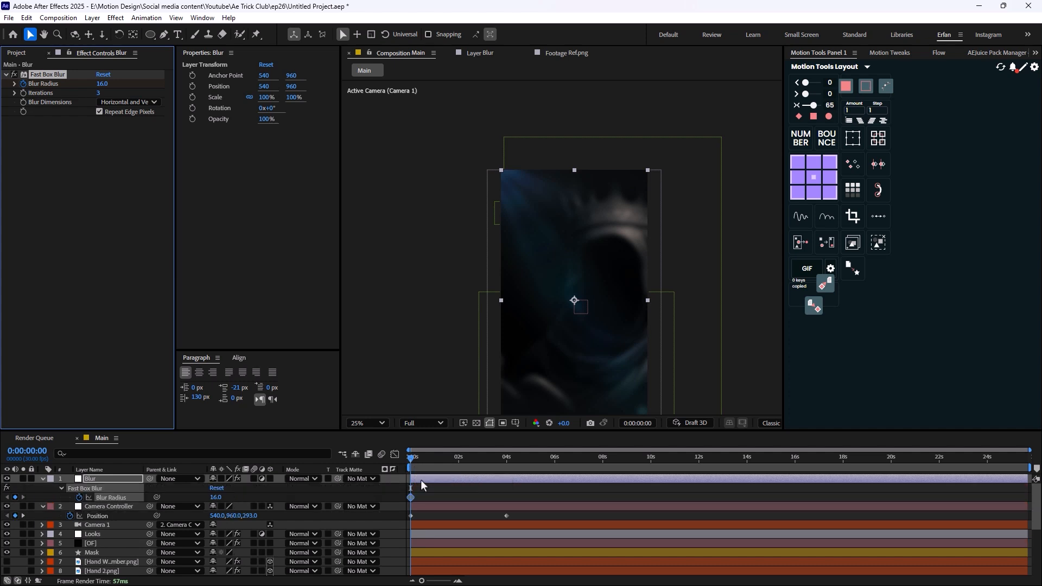
- Keyframe the Blur Radius at 0 at 0:00:01:07, and move that keyframe slightly later
left_click_drag(412, 460, 442, 470)
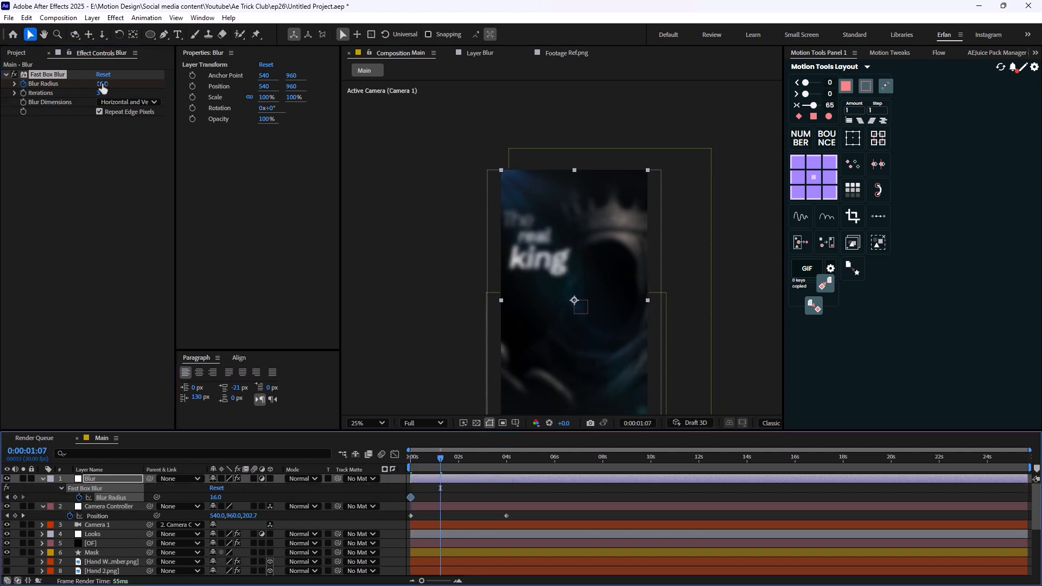
left_click(103, 85)
type("0")
key("Return")
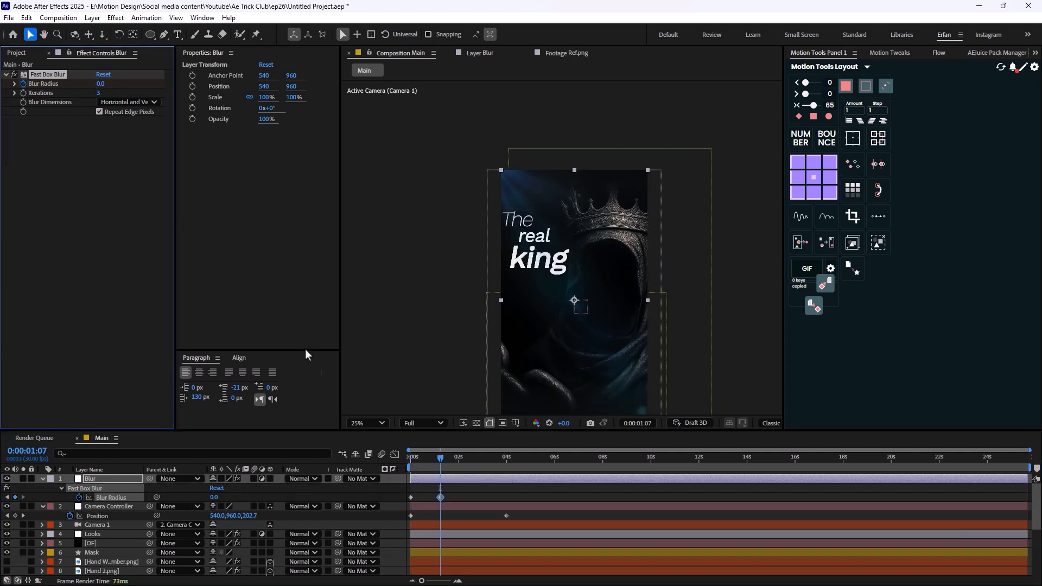
left_click(444, 499)
- Preview the blur reveal from the composition start
key("Home")
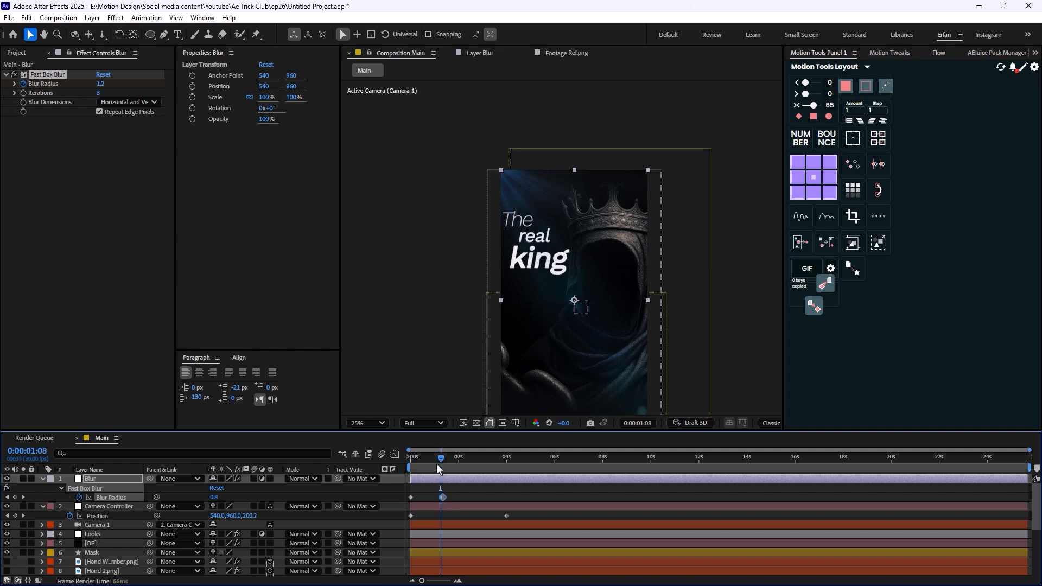
key("space")
scroll(442, 292, "down", 1)
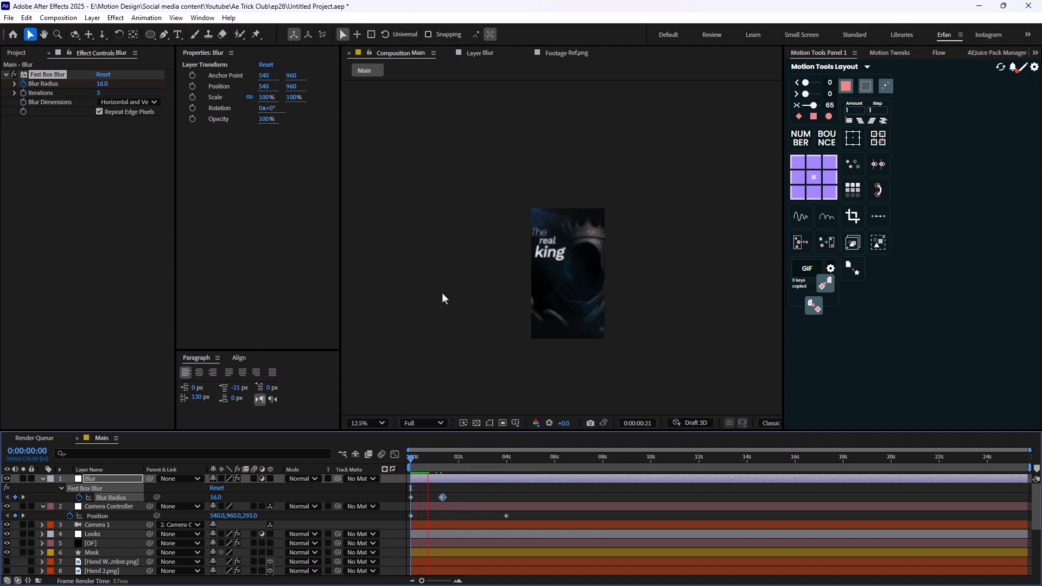
key("space")
left_click_drag(457, 461, 393, 461)
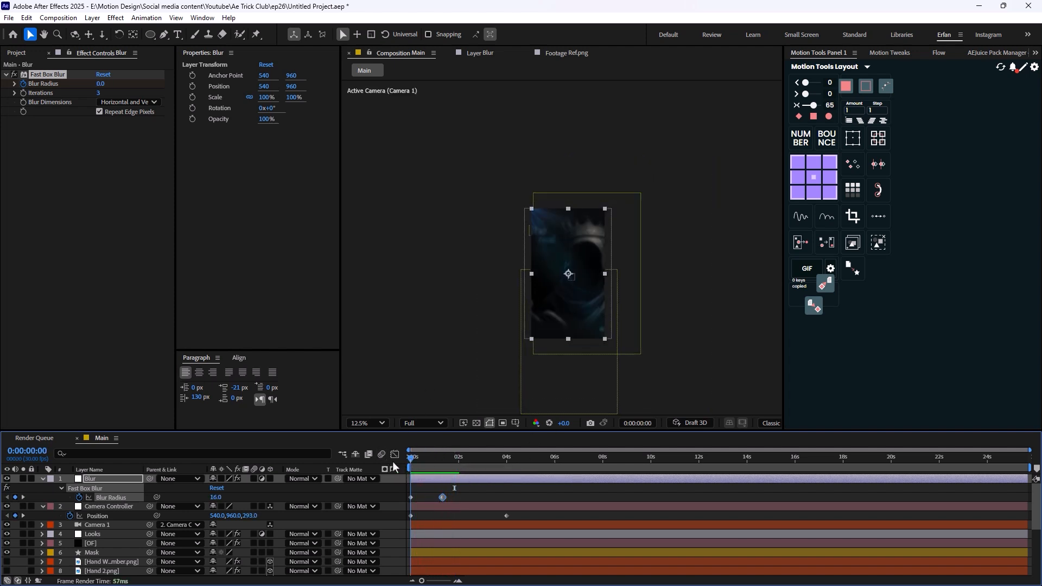
key("space")
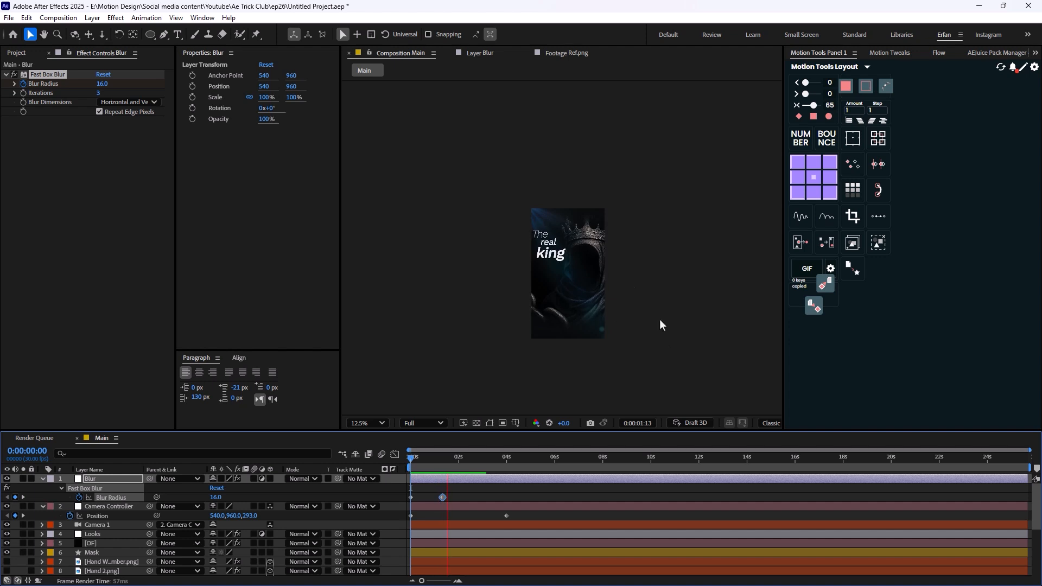
key("space")
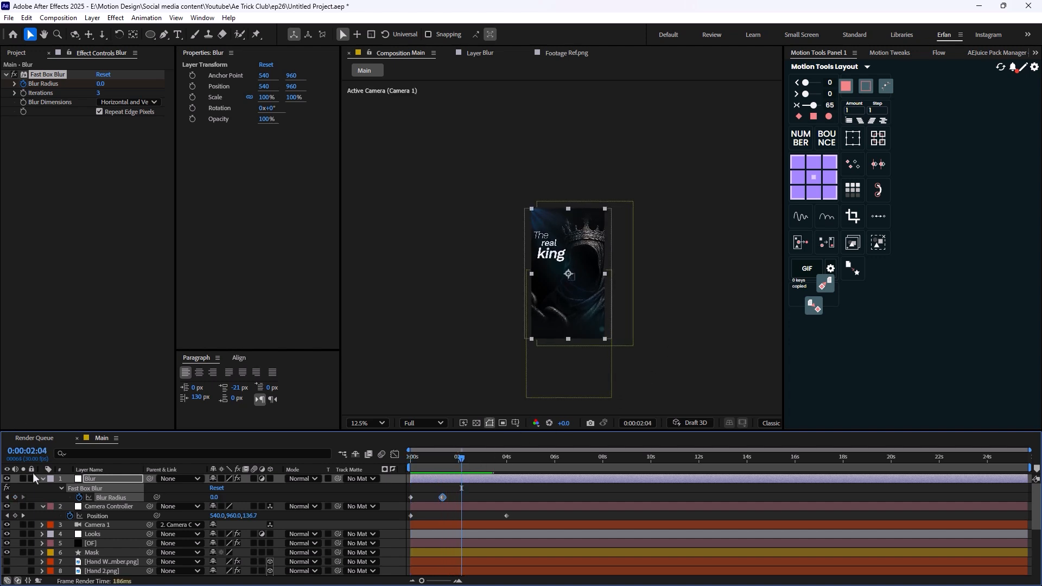
- Collapse the Blur and Camera Controller layer properties and duplicate the Camera Controller null
left_click(42, 479)
left_click(43, 489)
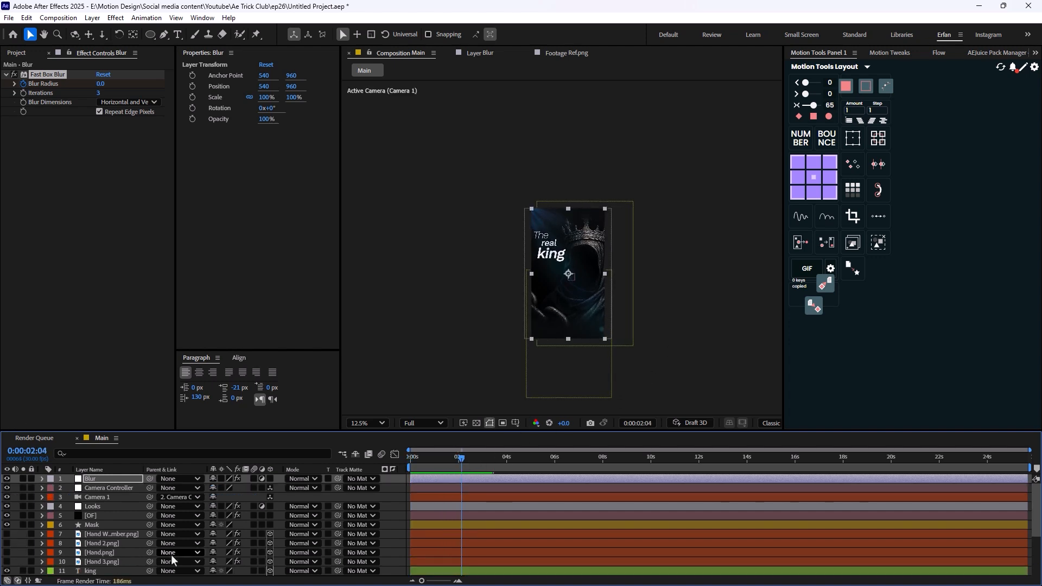
left_click(674, 364)
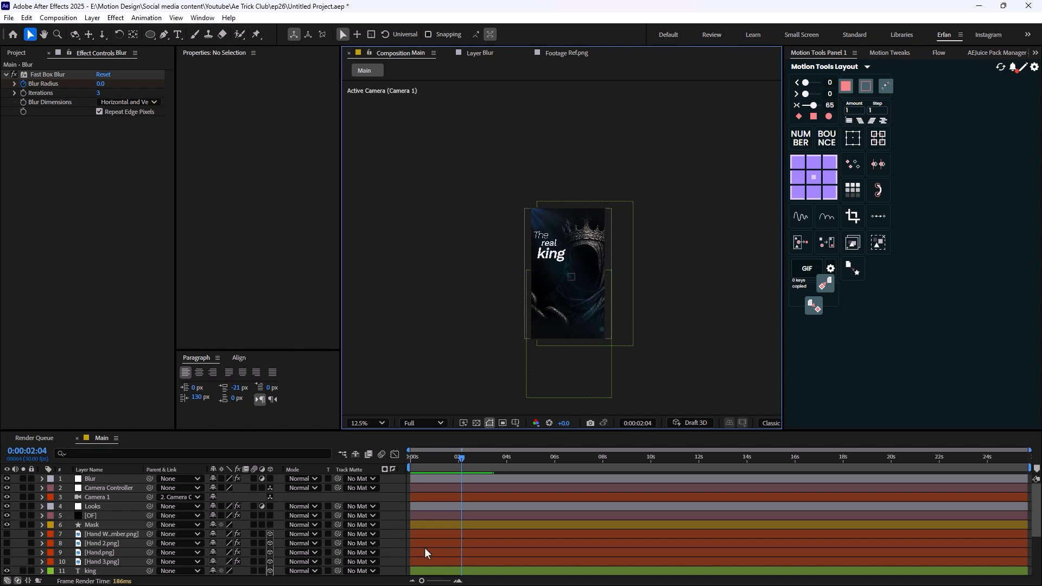
left_click(125, 490)
key("ctrl+d")
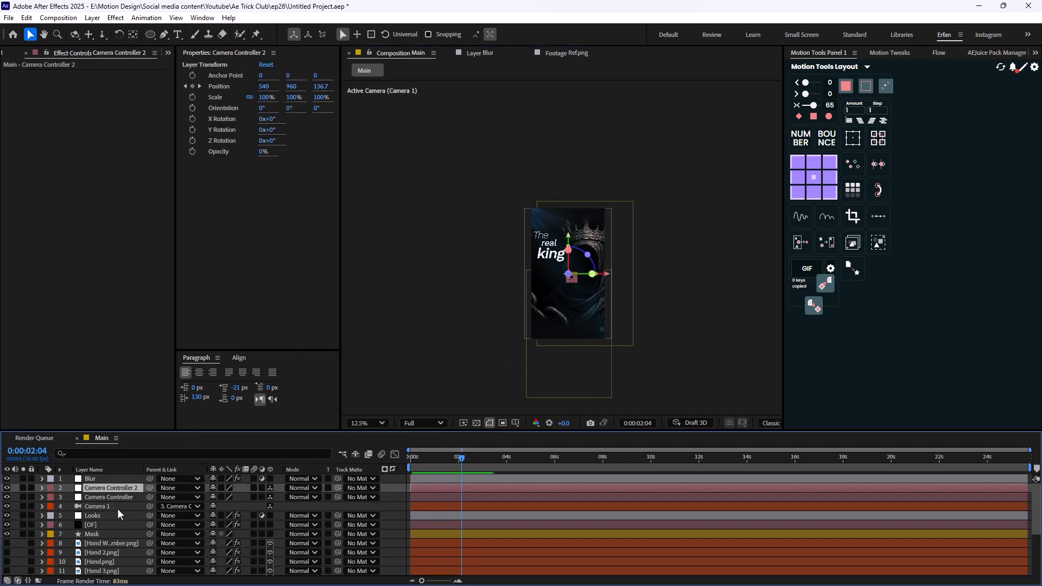
- Remove the Position keyframes from Camera Controller 2 and parent the original Camera Controller to it
left_click(112, 497)
left_click(262, 497)
left_click(116, 488)
key("p")
left_click(70, 497)
left_click(100, 506)
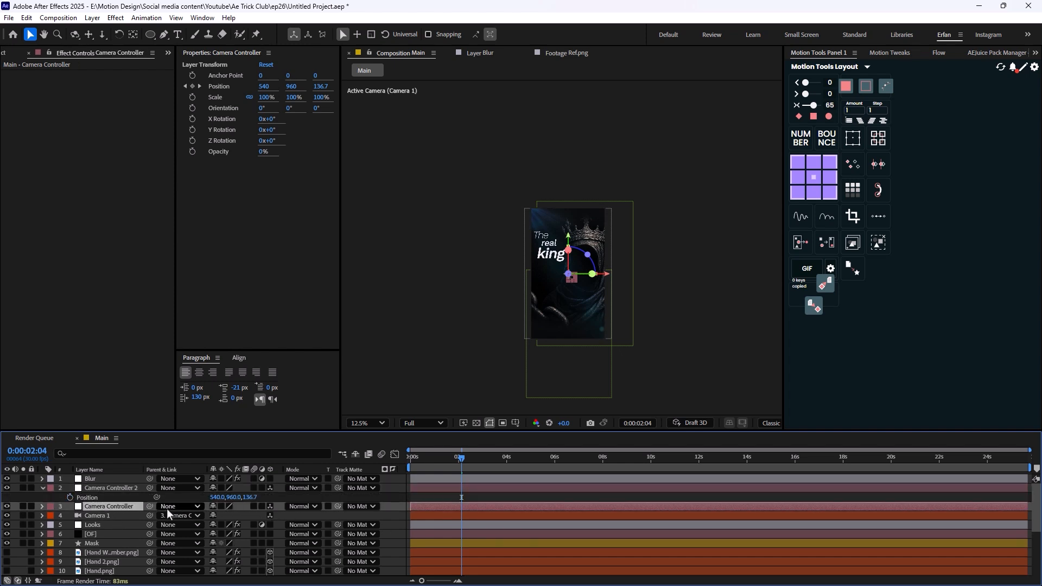
left_click_drag(148, 507, 115, 489)
- Keyframe Camera Controller 2's Position at 0:00:01:27 and go to 0:00:02:17
left_click(116, 489)
scroll(561, 307, "up", 1)
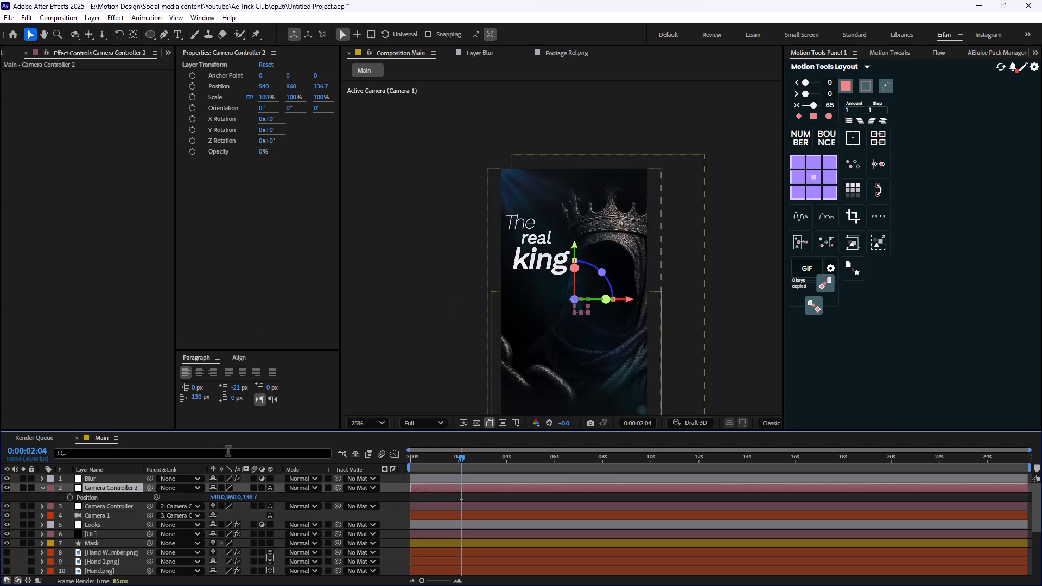
key("p")
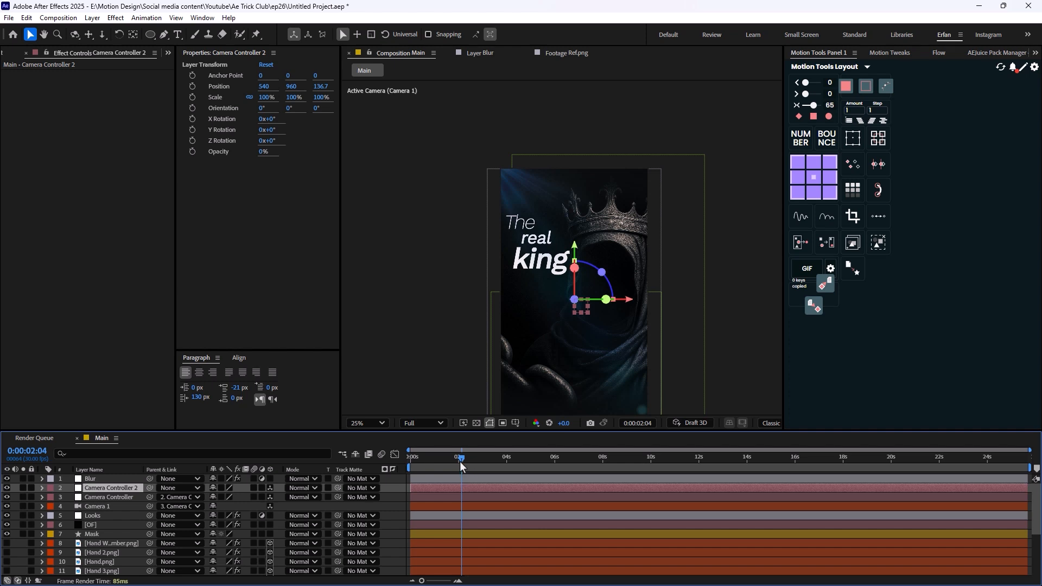
mouse_move(460, 461)
left_mouse_down()
mouse_move(445, 461)
mouse_move(456, 462)
left_mouse_up()
key("p")
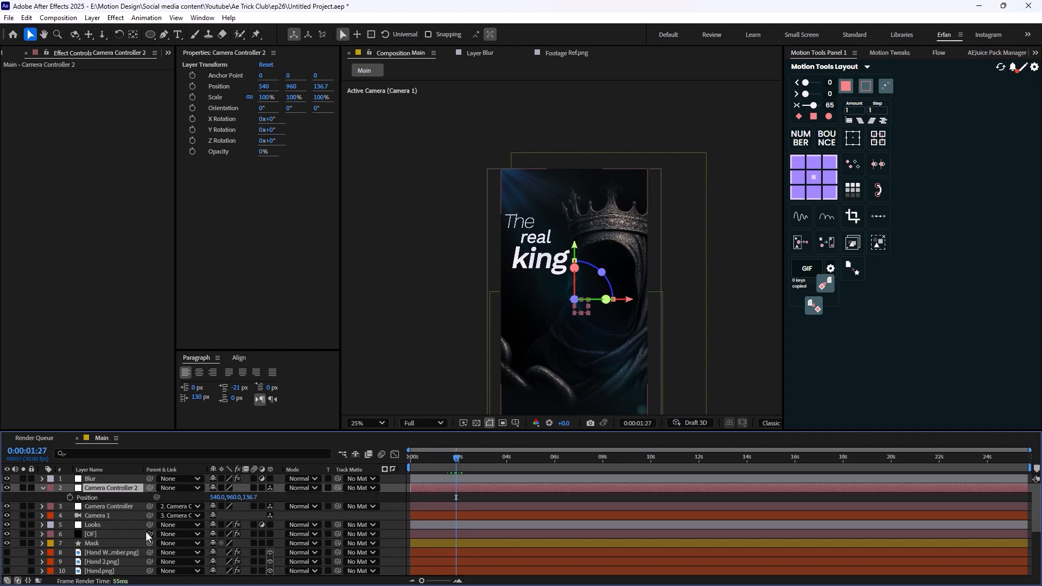
left_click(70, 497)
key("shift+Page_Down")
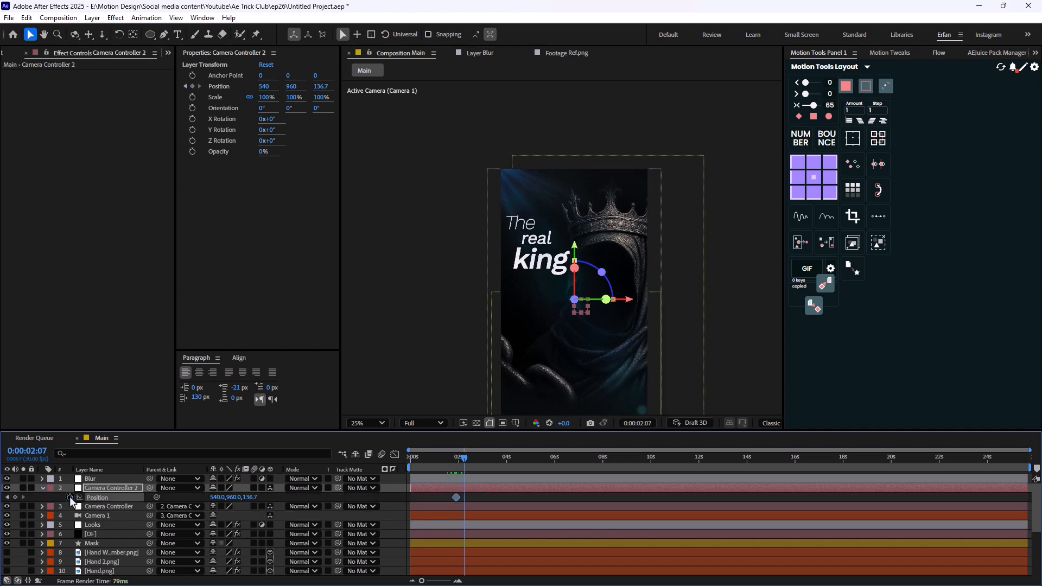
key("shift+Page_Down")
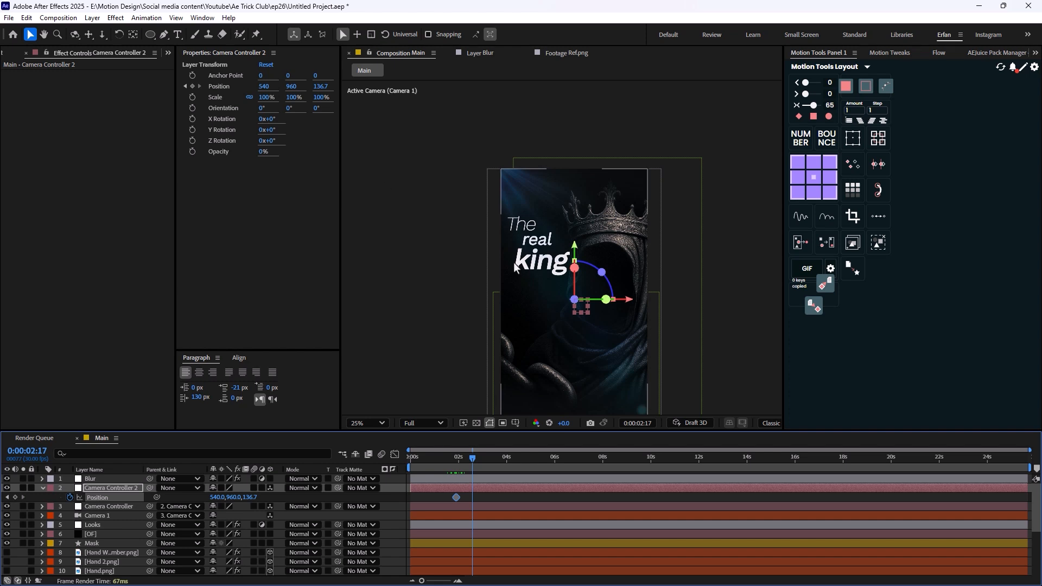
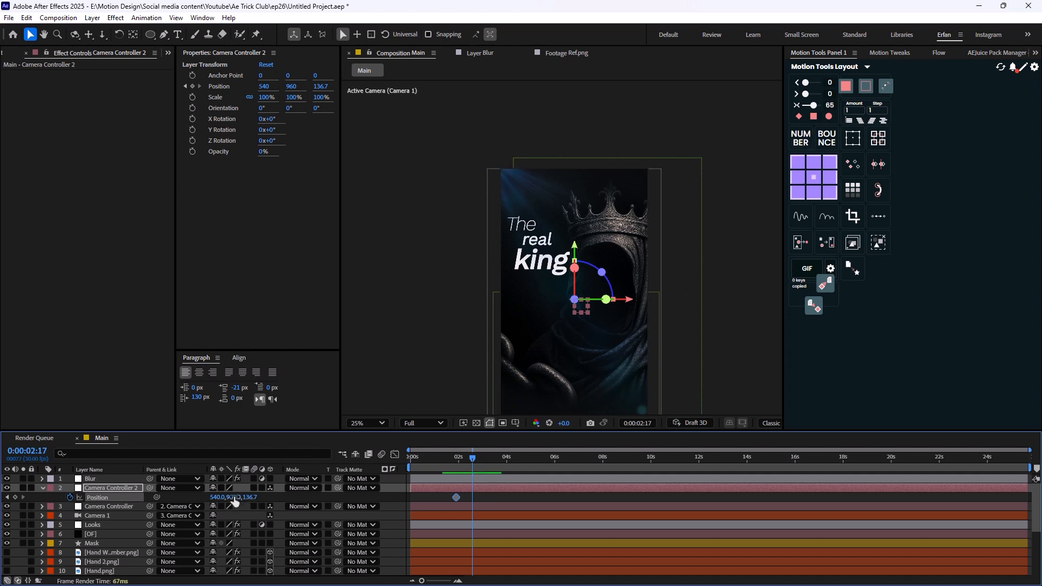
- Set Camera Controller 2's Y Position to 1958 at 0:00:02:17 and ease both of its Position keyframes
left_click_drag(234, 498, 893, 383)
left_click_drag(450, 494, 489, 502)
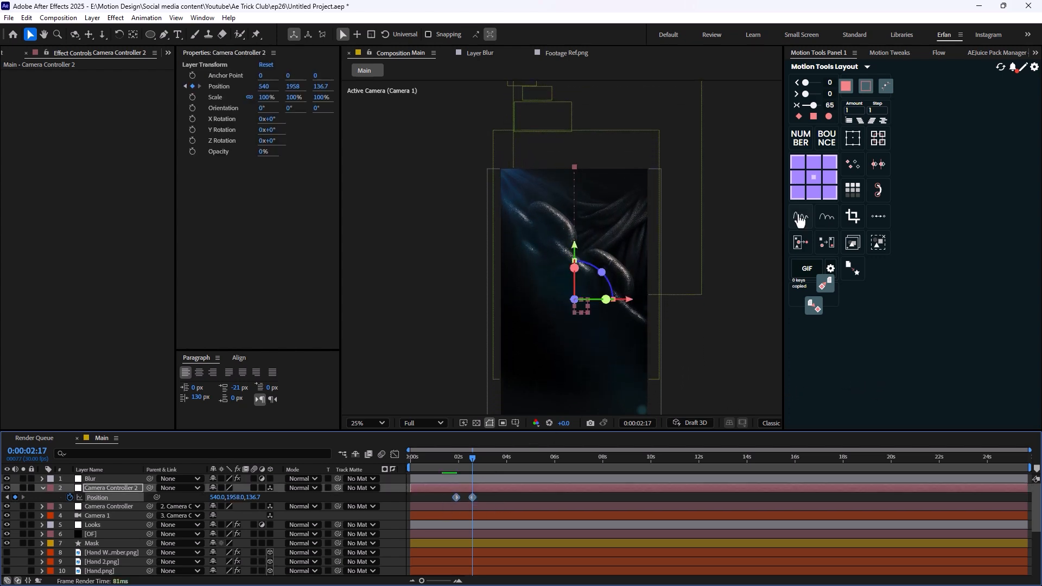
left_click(816, 115)
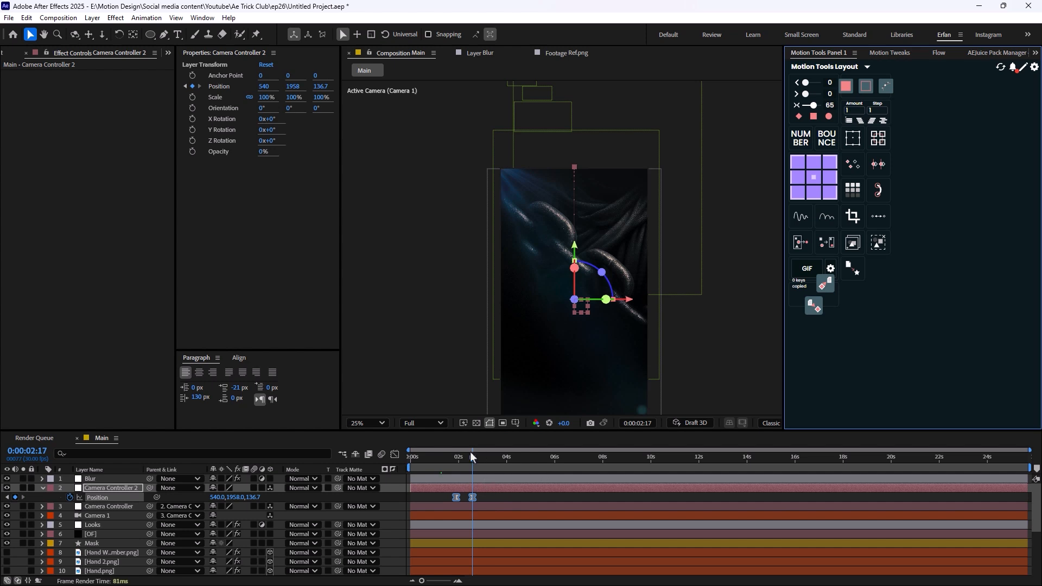
- Preview the new camera move from 0:00:00:08
left_click_drag(470, 452, 417, 456)
key("space")
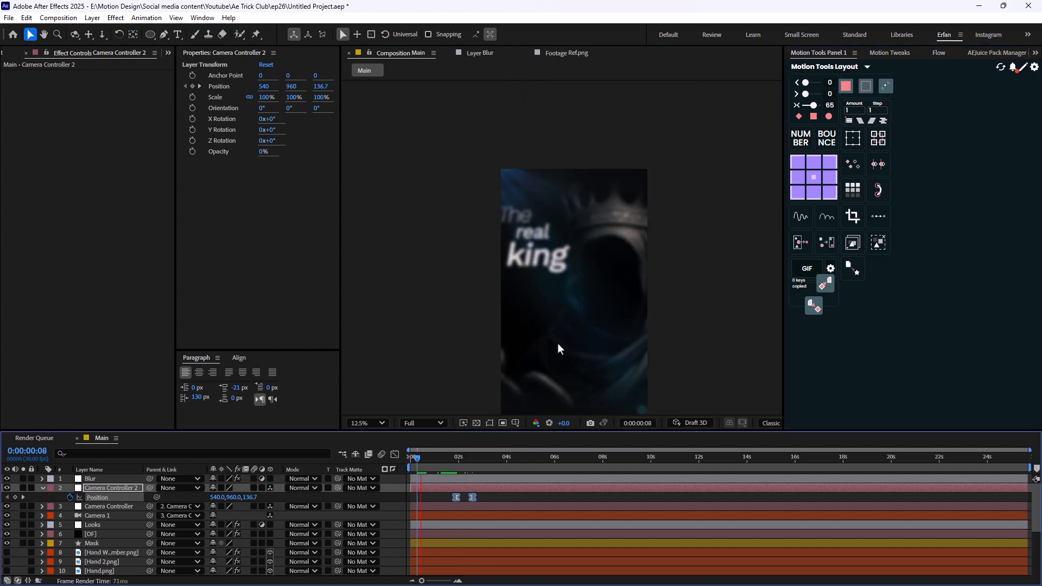
key("comma")
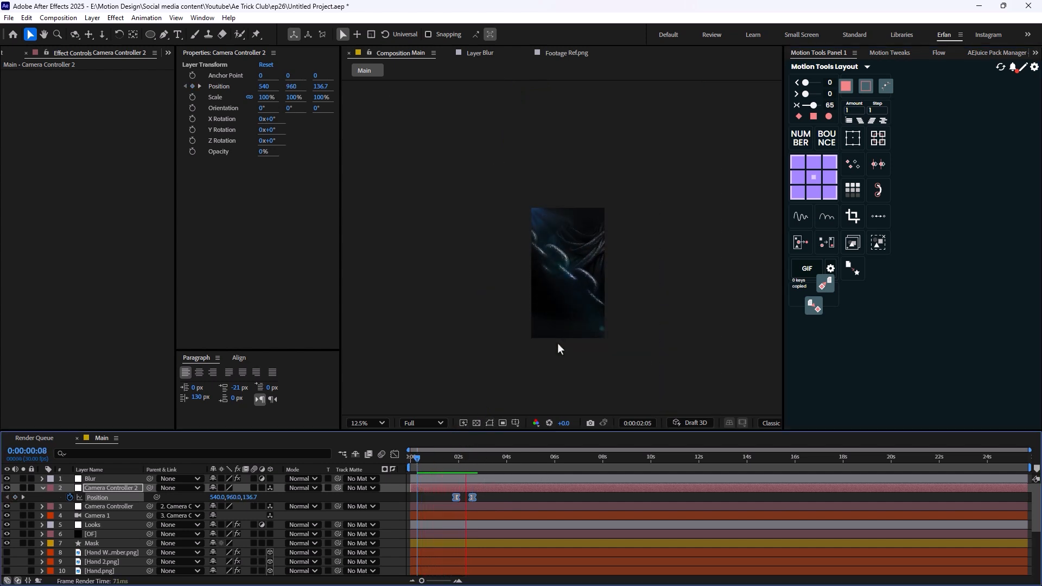
- Trim the ends of the king, real, The, Chain.png and King.png layers to 0:00:02:07, midway through the camera move
left_click_drag(487, 458, 464, 463)
left_click(395, 454)
key("shift+F3")
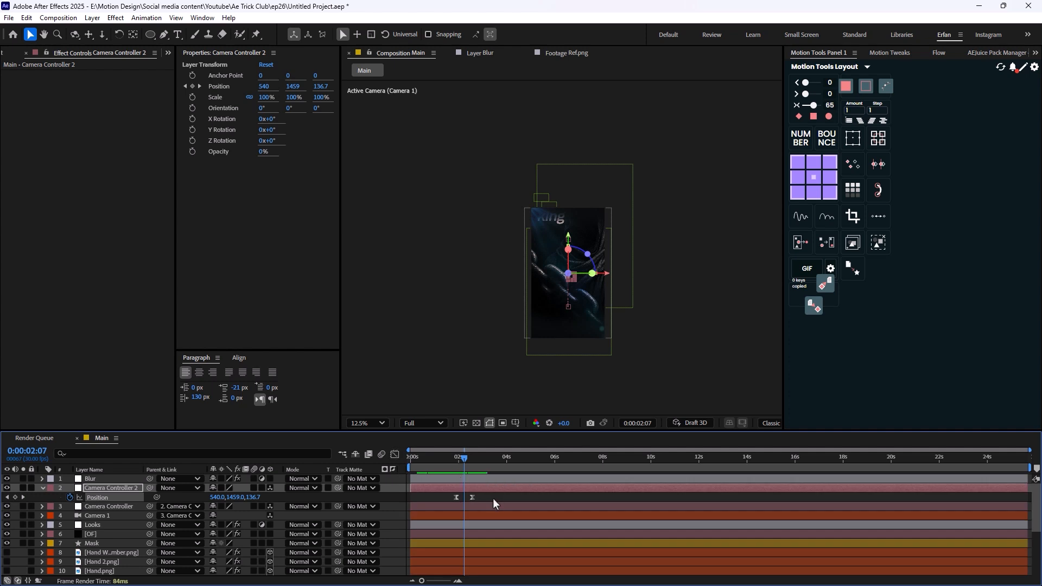
scroll(108, 532, "down", 3)
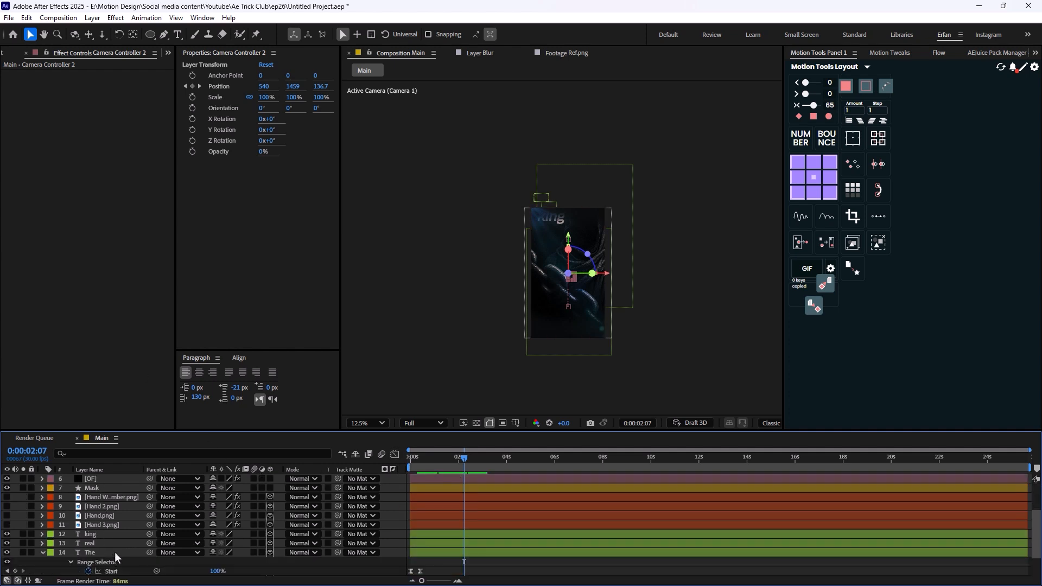
left_click(44, 553)
left_click(103, 536)
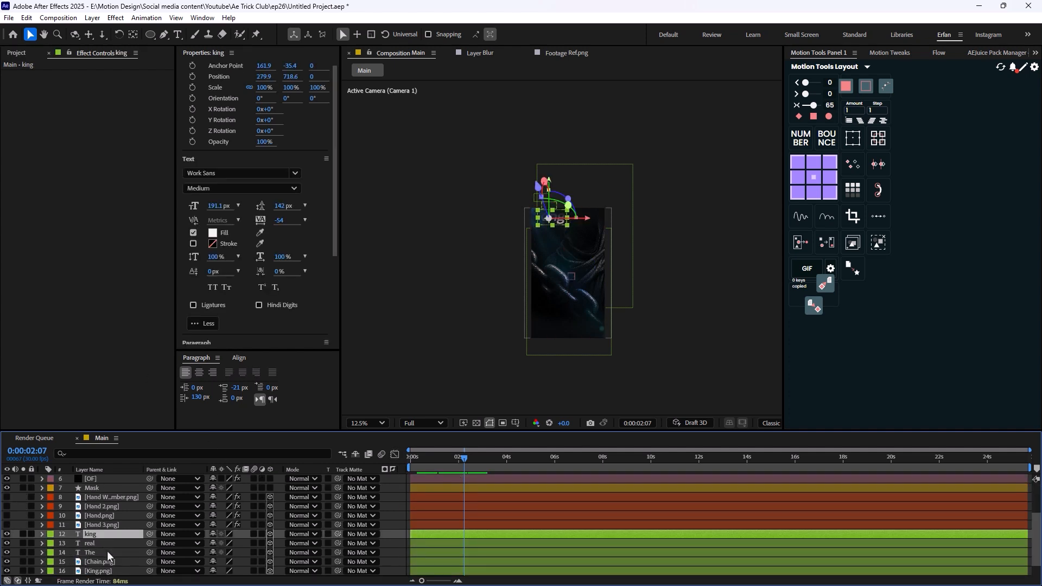
scroll(109, 554, "down", 2)
left_click(117, 549, "shift")
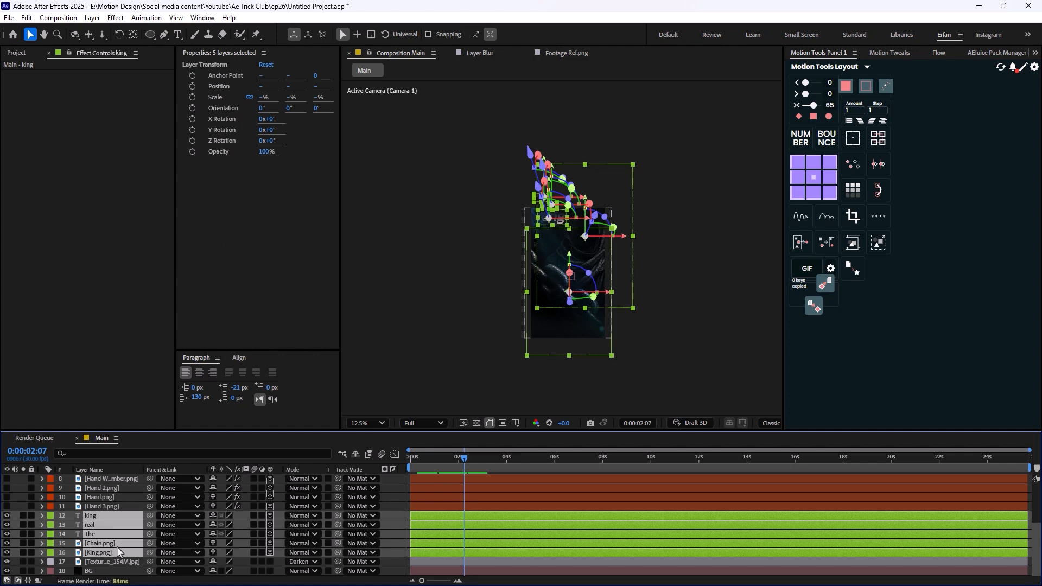
key("alt+bracketright")
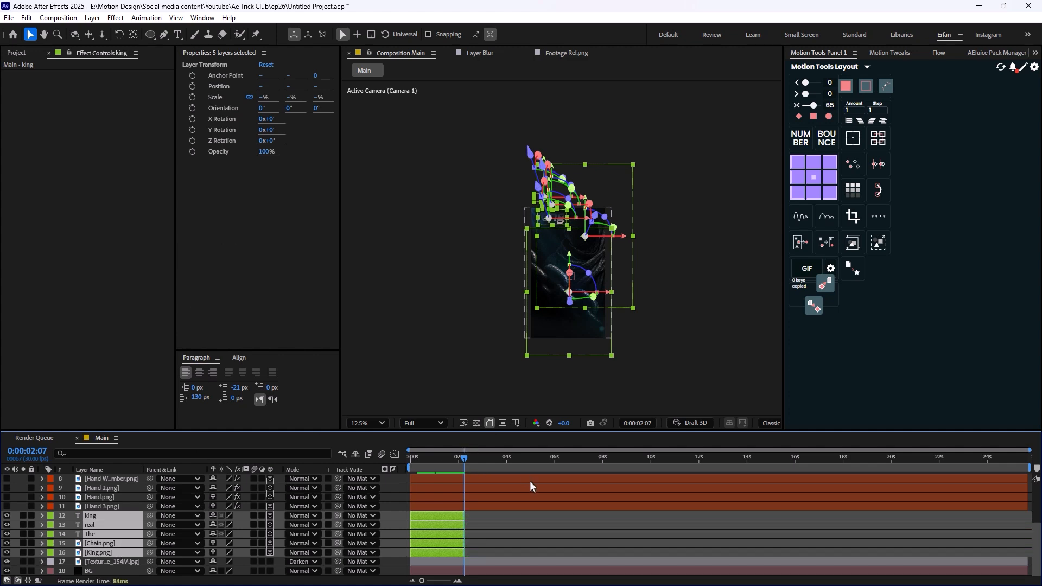
- Show the four hand layers and move them down together at 0:00:02:17 until Hand With number.png's Y Position is 2124
scroll(162, 521, "up", 1)
left_click(129, 534)
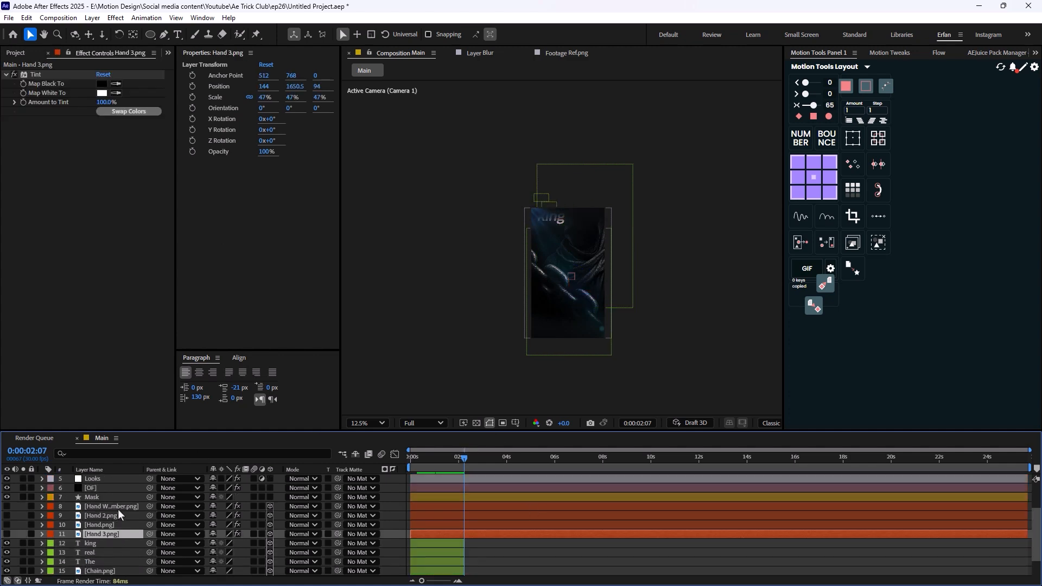
left_click(118, 510, "shift")
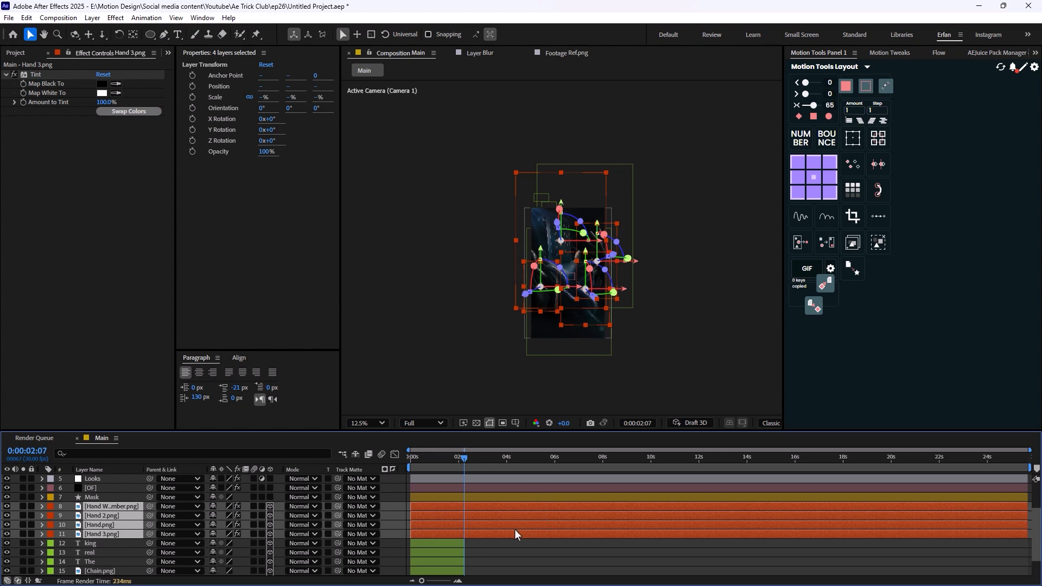
left_click_drag(460, 461, 474, 451)
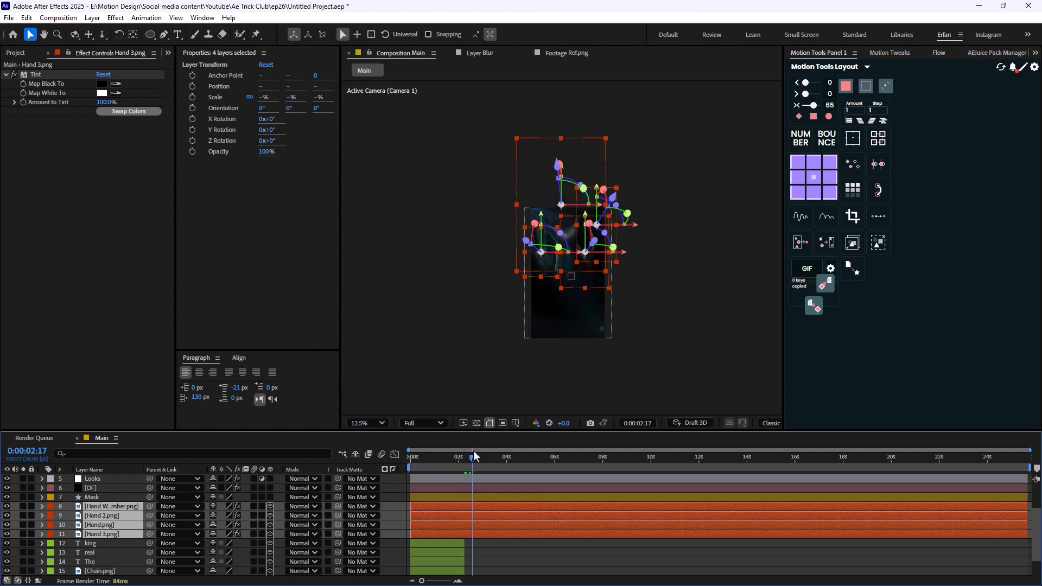
key("p")
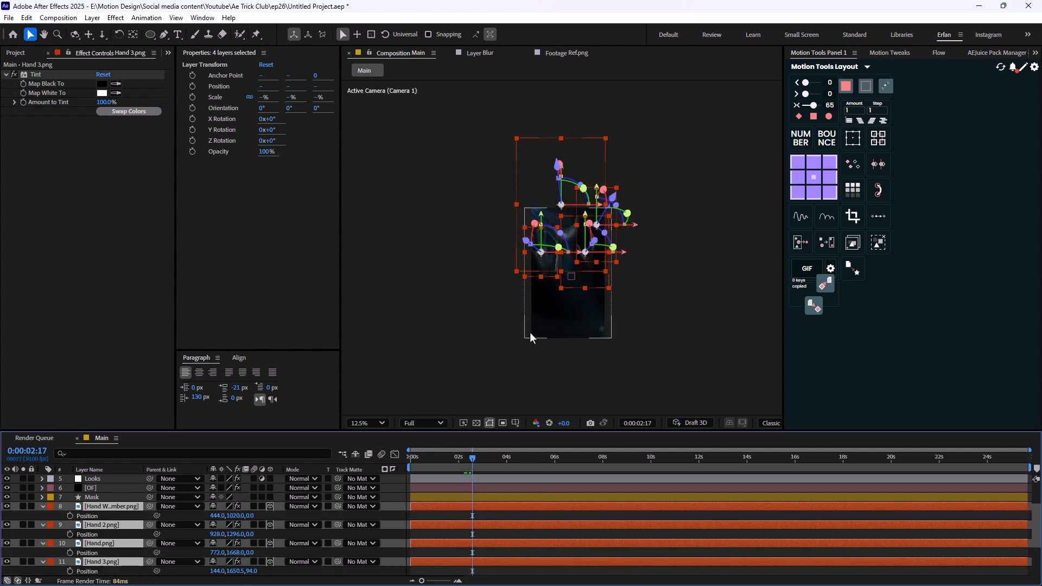
left_click_drag(234, 516, 893, 467)
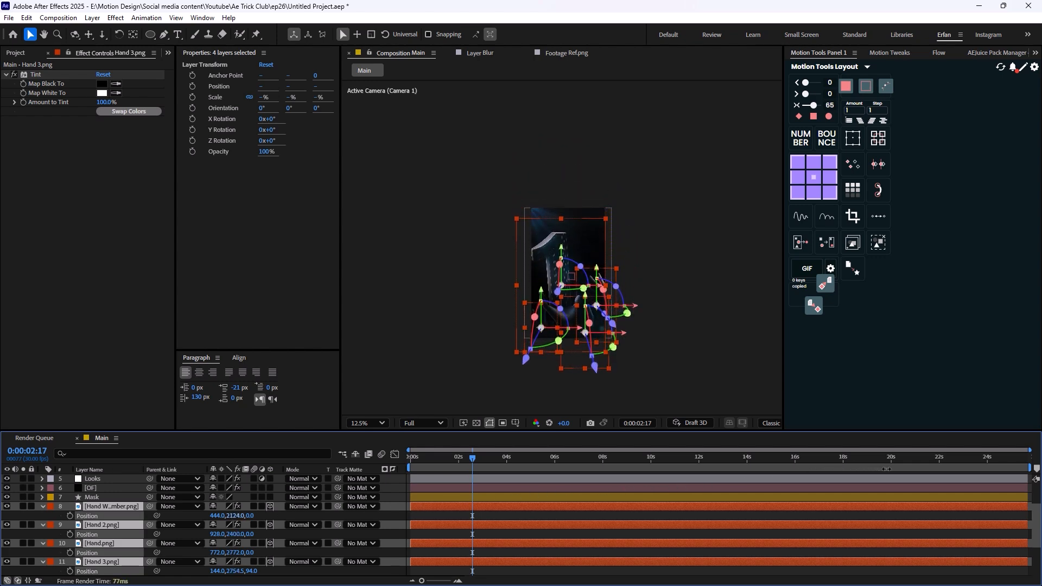
left_click(454, 514)
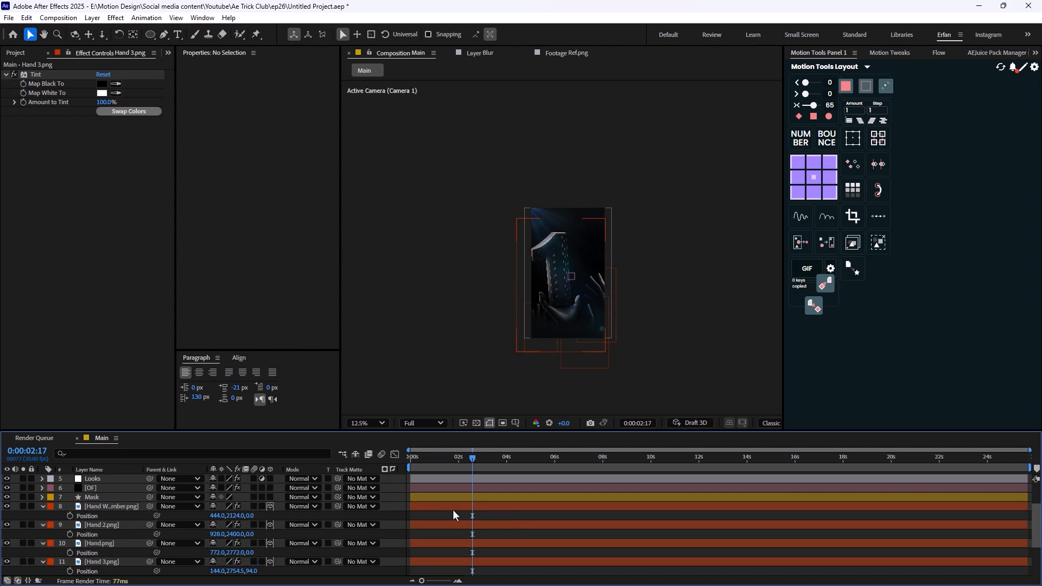
- Collapse the four hand layers' properties and trim the layers' starts to 0:00:02:07
left_click(481, 510)
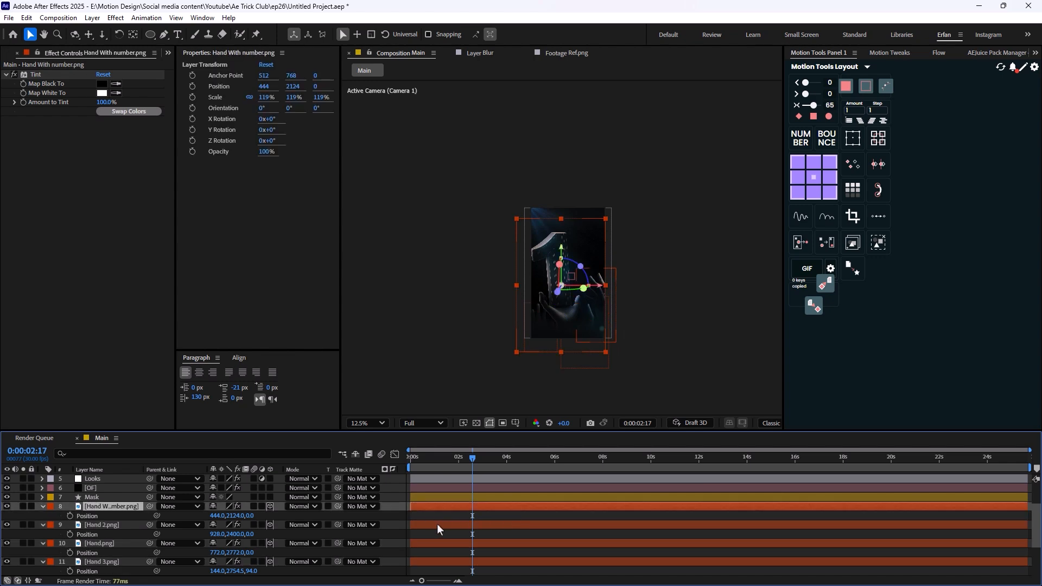
left_click(43, 507)
left_click(43, 516)
left_click(43, 525)
left_click(43, 534)
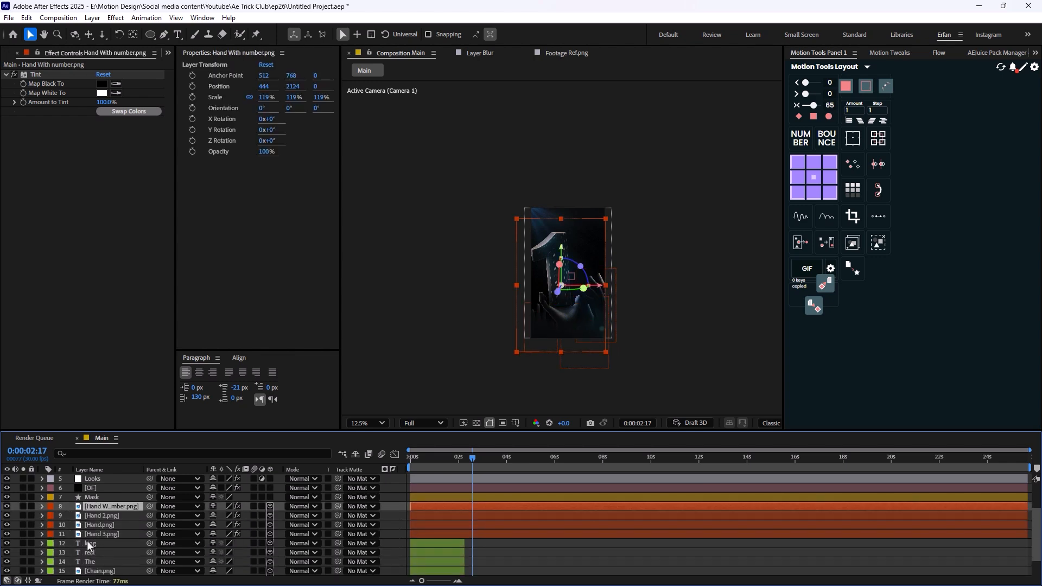
left_click(130, 535, "shift")
left_click(463, 464)
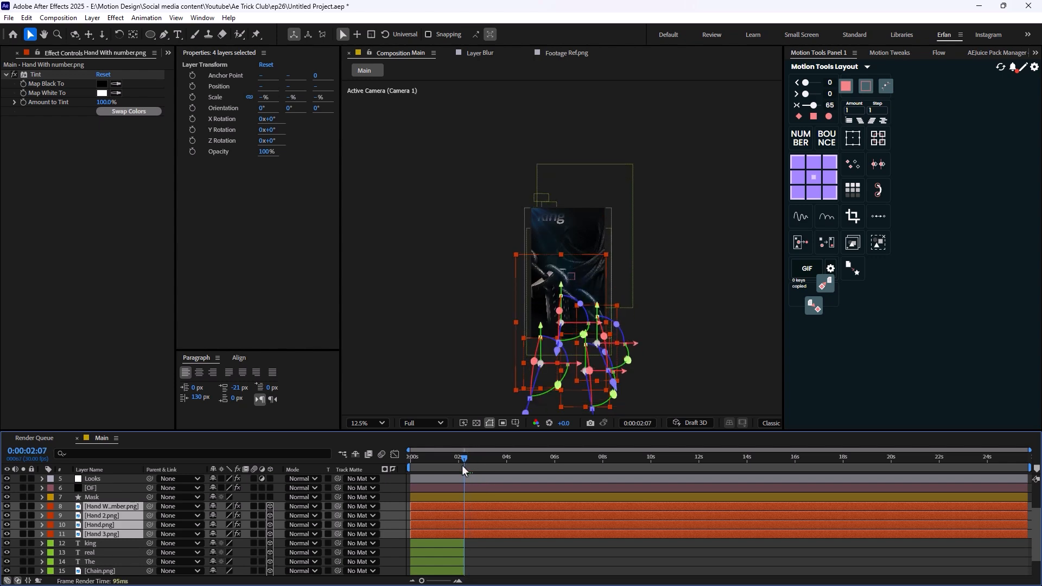
key("alt+bracketleft")
- Preview the transition between the king and hands scenes from the composition start and again from shortly before the cut
left_click_drag(466, 463, 400, 458)
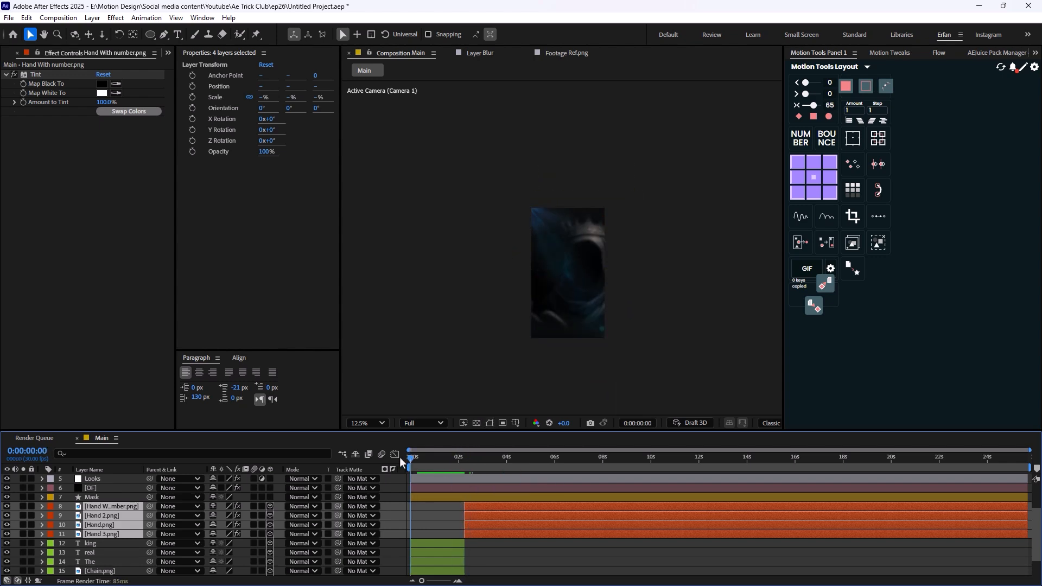
key("space")
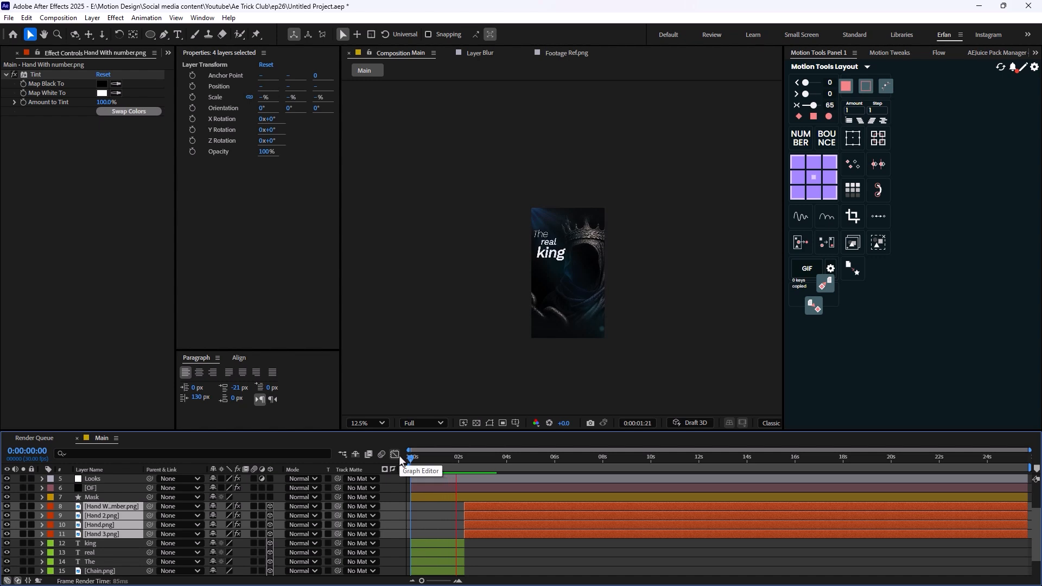
left_click(459, 463)
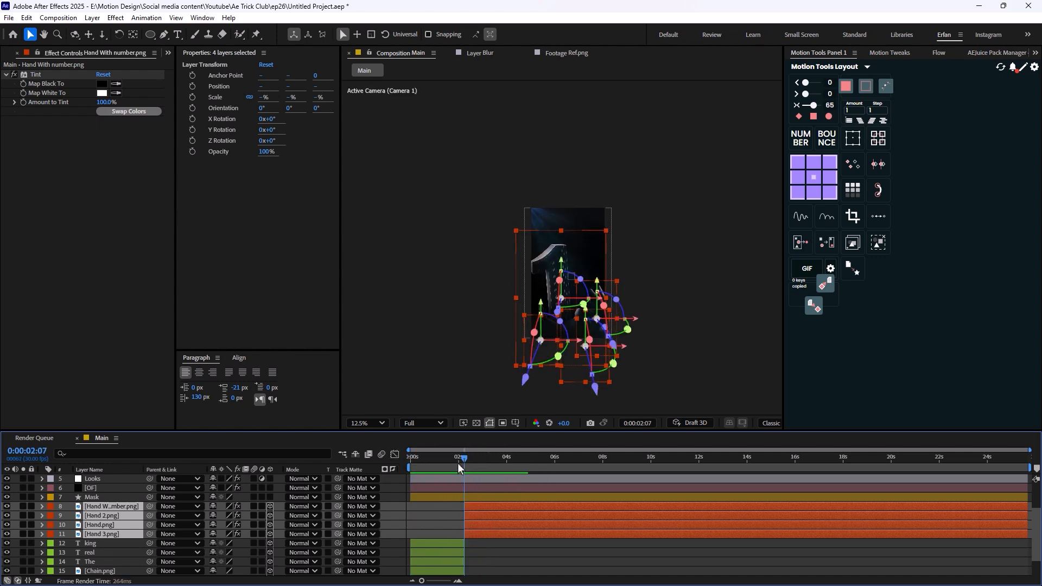
left_click(441, 464)
key("space")
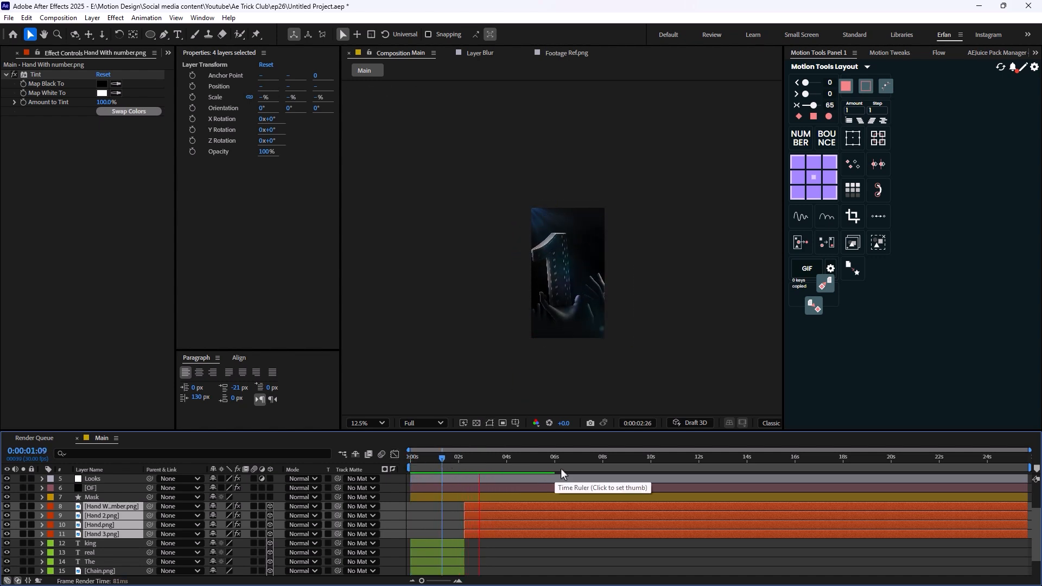
key("space")
left_click(448, 464)
key("space")
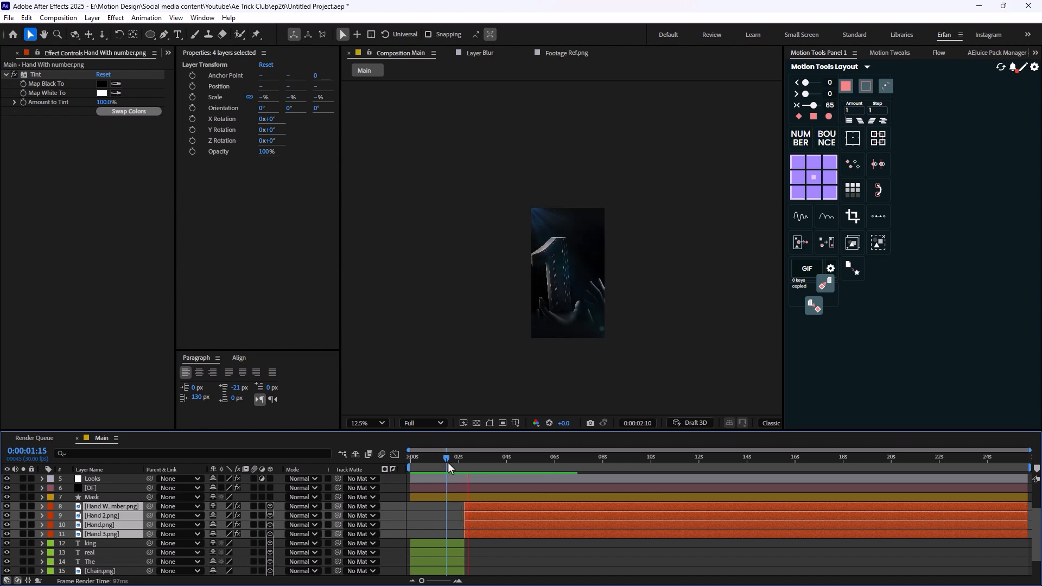
key("space")
- Enlarge and reframe the hands scene in the viewer and replay the transition from 0:00:01:22
scroll(557, 332, "up", 1)
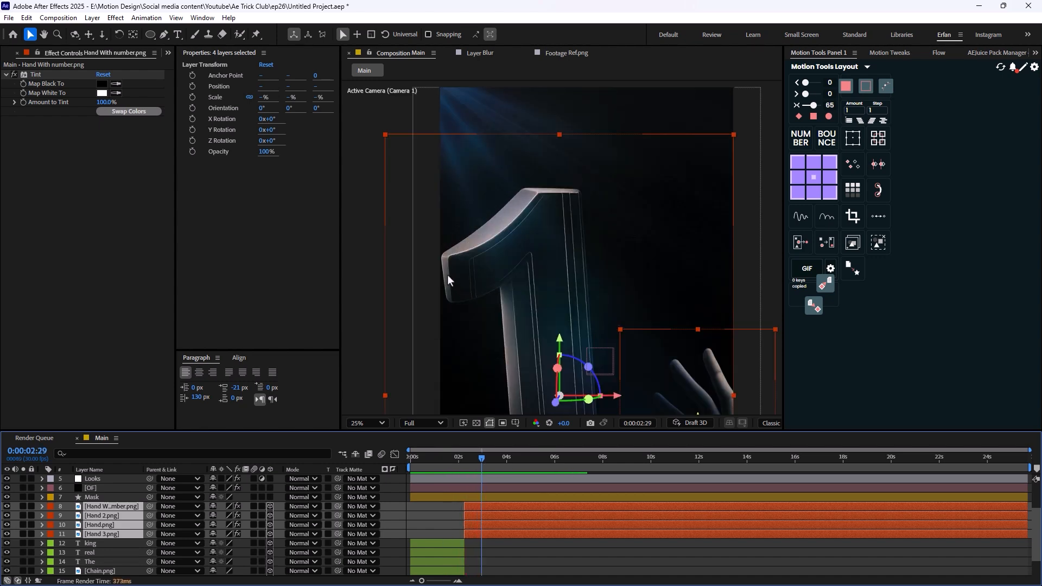
key("h")
left_click_drag(447, 272, 429, 163)
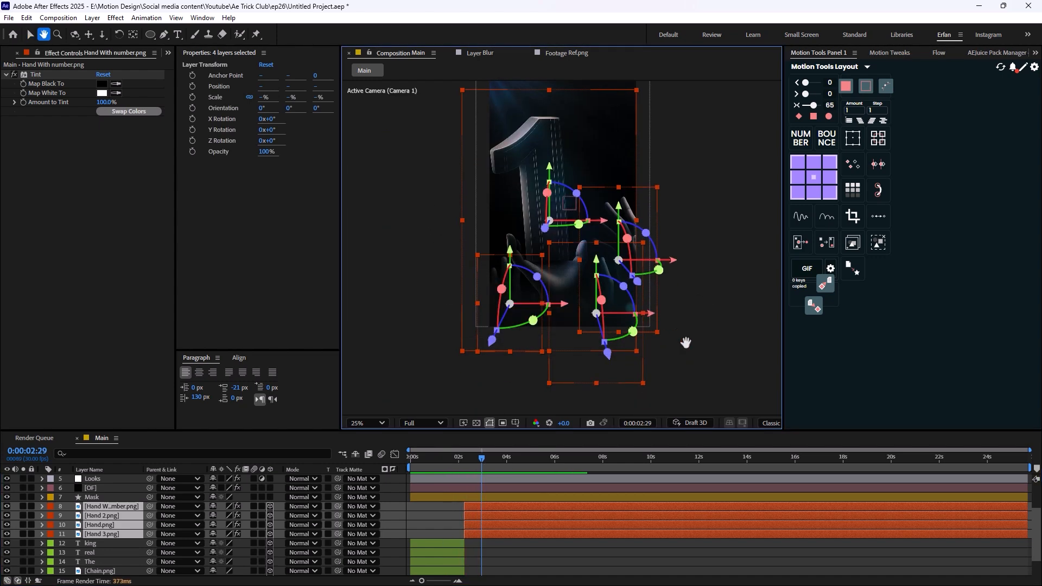
key("v")
left_click(541, 552)
left_click_drag(478, 470, 451, 465)
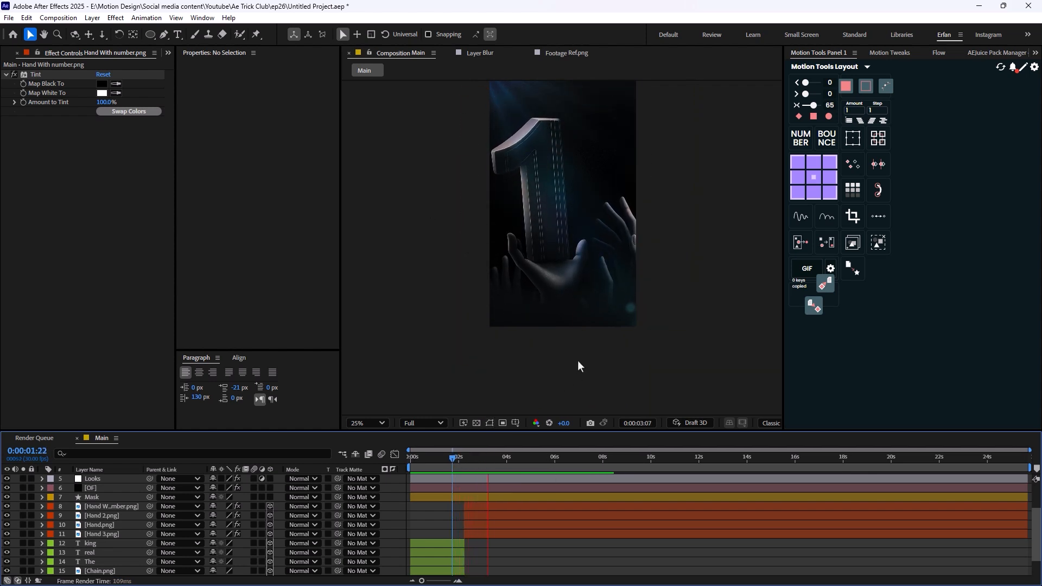
key("space")
scroll(568, 255, "down", 1)
scroll(568, 255, "up", 1)
left_click(571, 272)
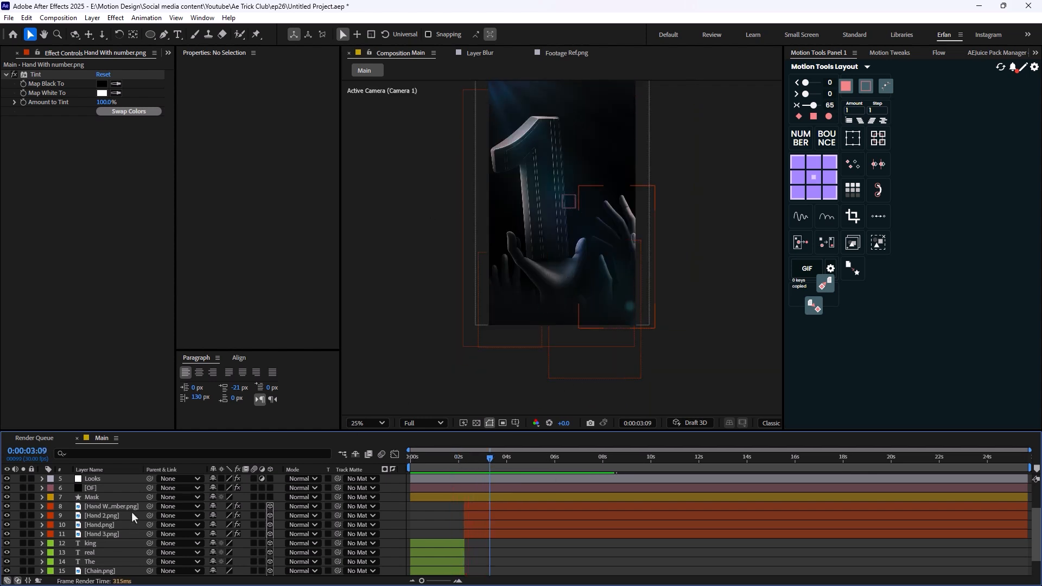
- Move the anchor points of all four hand layers to their bottom centre
left_click(116, 533, "shift")
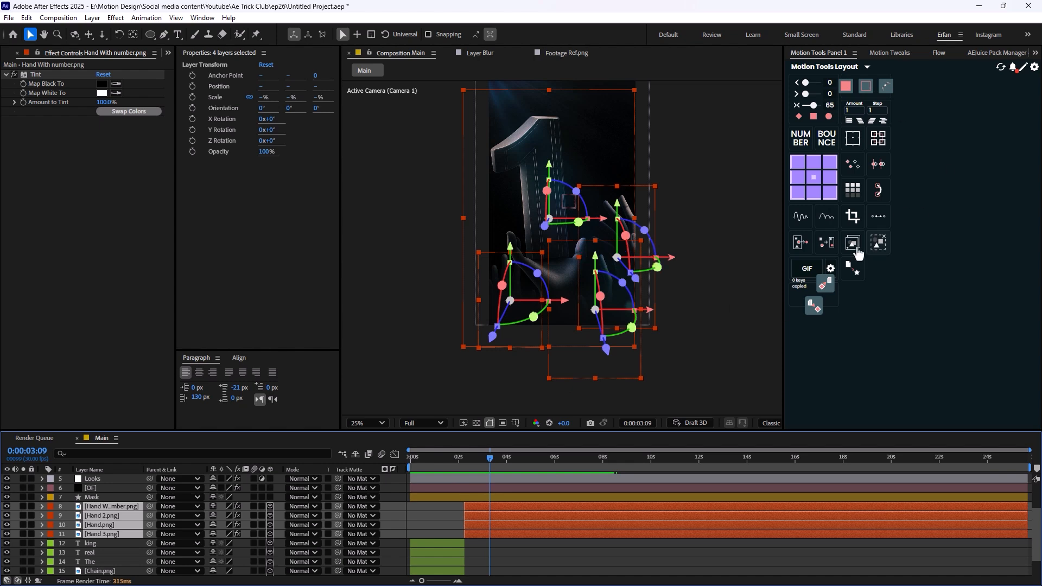
left_click(815, 198)
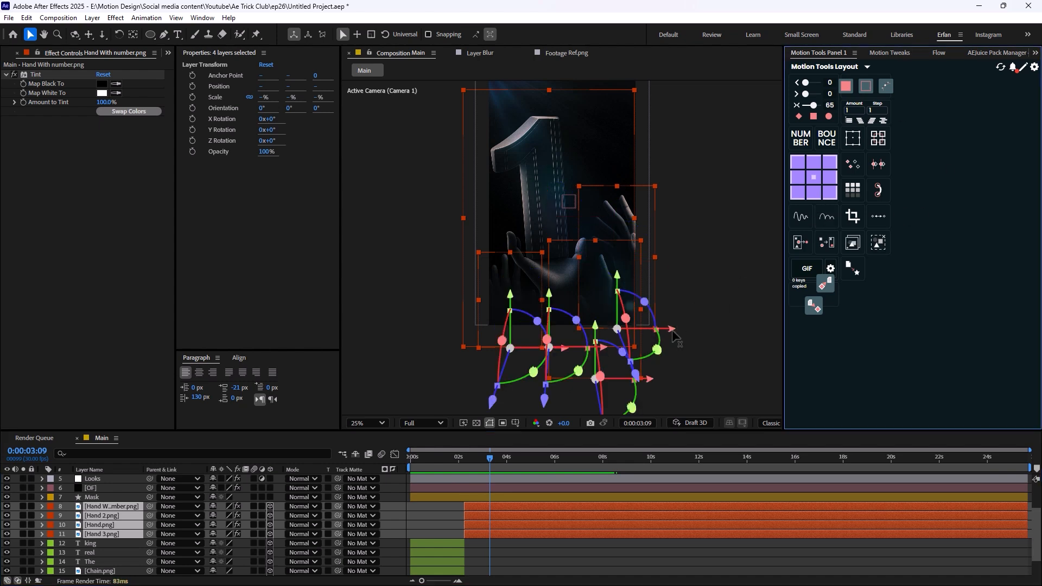
left_click(520, 548)
- Add Z Rotation keyframes to Hand With number.png at 0:00:02:08 and 0:00:05:08, and return to the first one
left_click(120, 534)
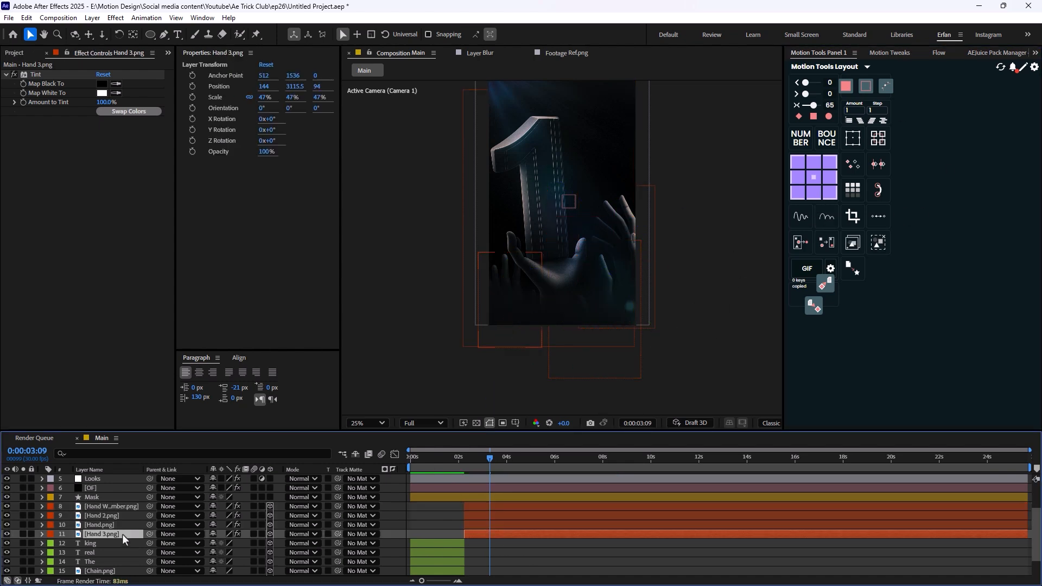
left_click(109, 508)
key("r")
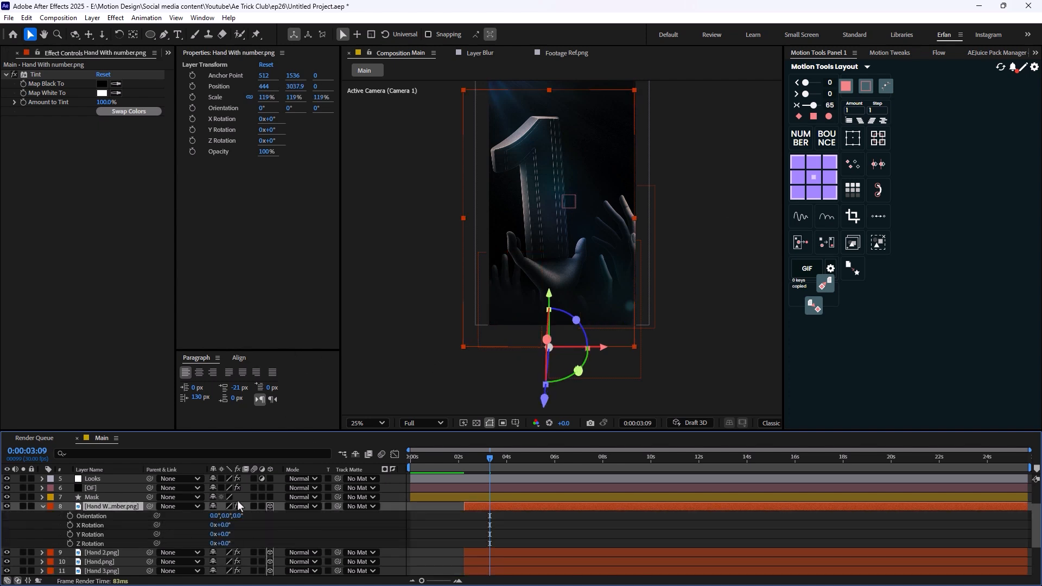
left_click_drag(488, 462, 465, 471)
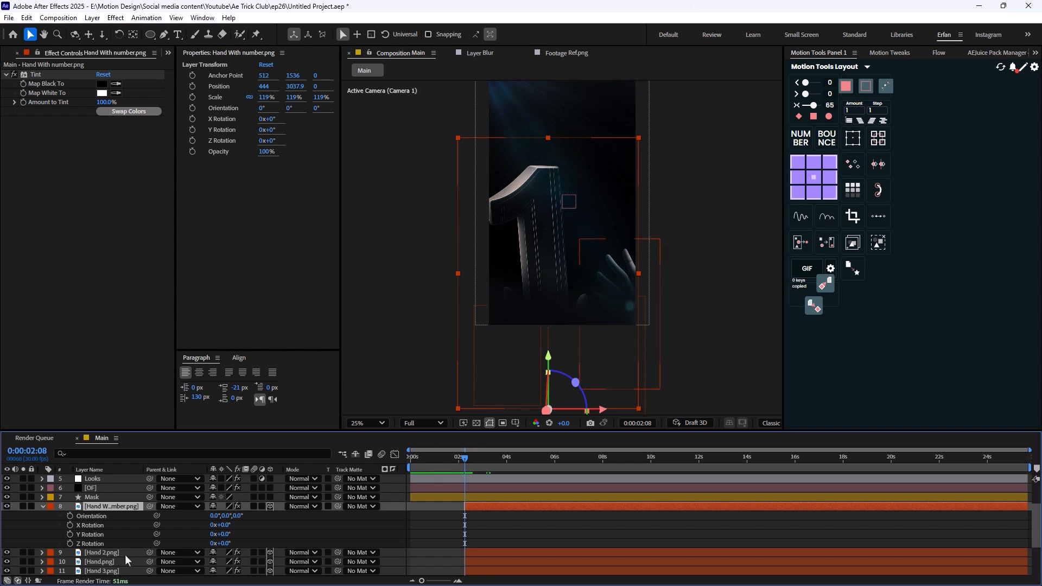
left_click(70, 543)
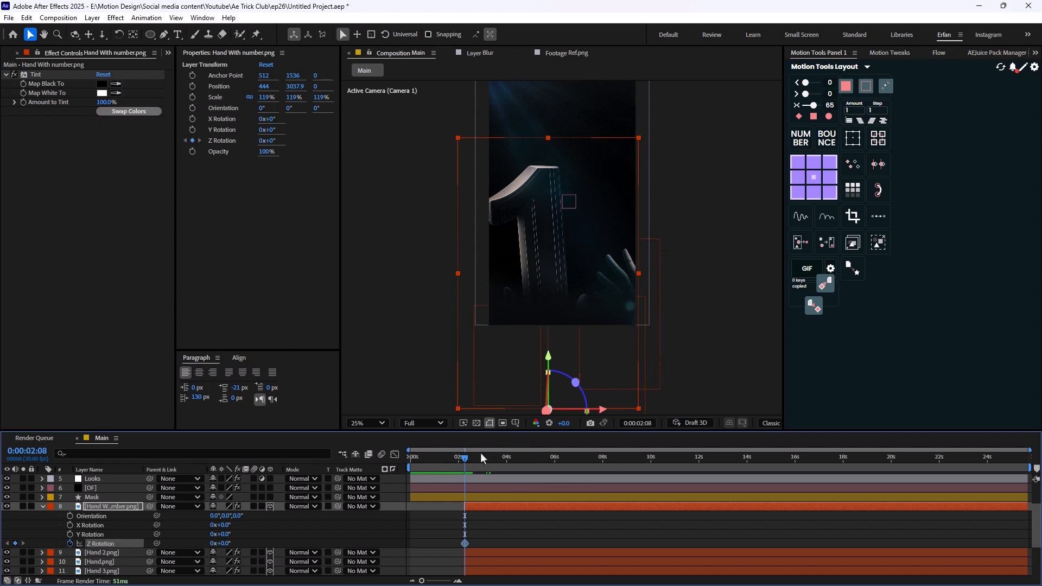
left_click_drag(470, 464, 537, 479)
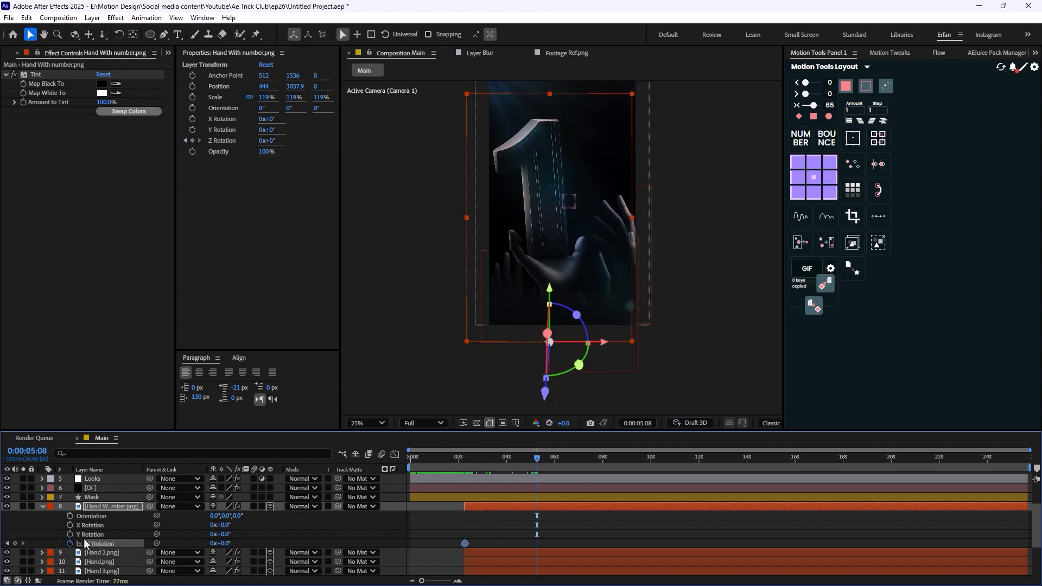
key("j")
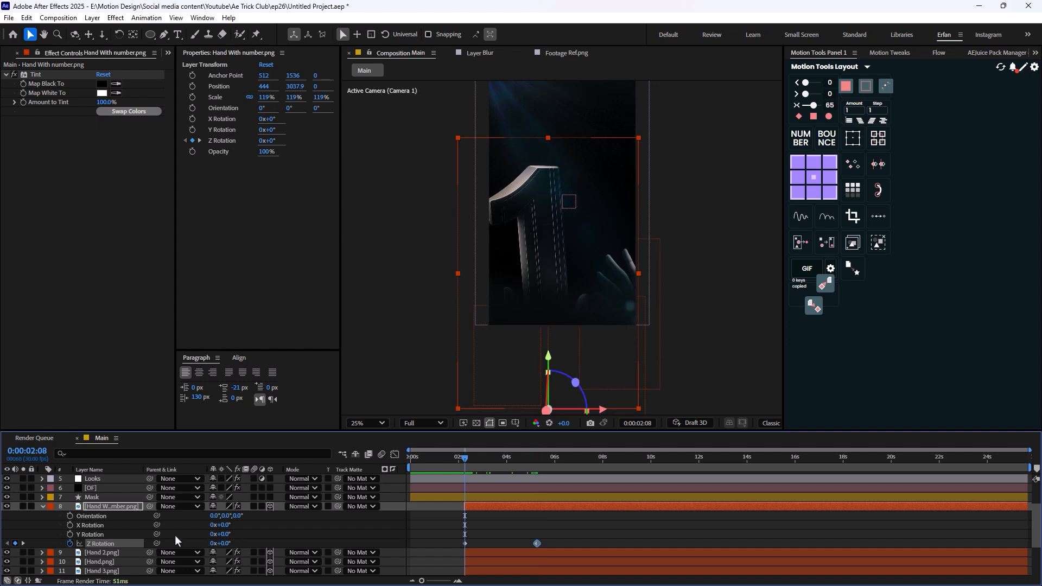
- Set Hand With number.png's Z Rotation to -5° at 0:00:02:08 and 5° at 0:00:05:08
left_click(223, 544)
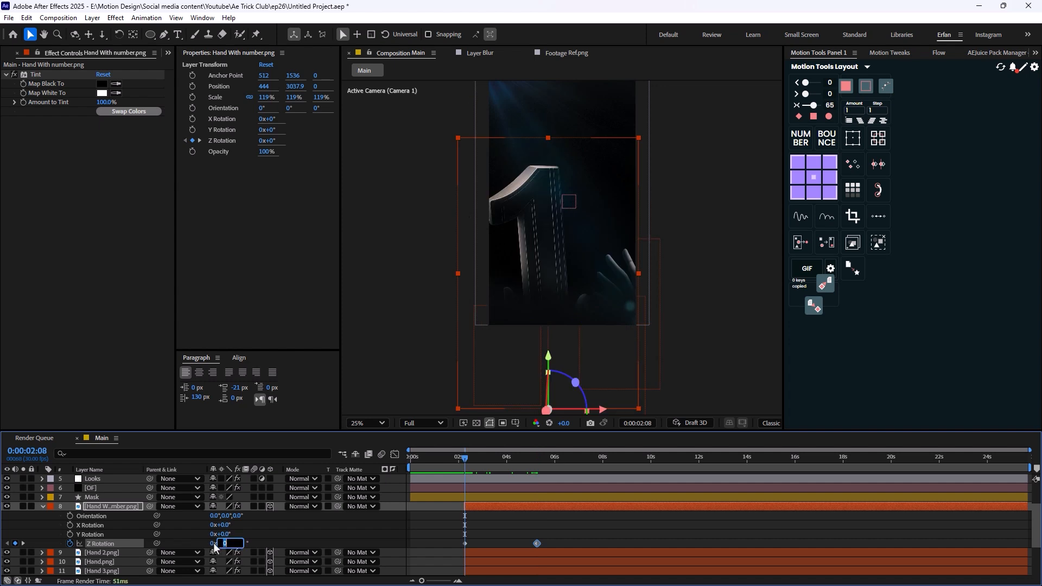
type("-5")
key("Return")
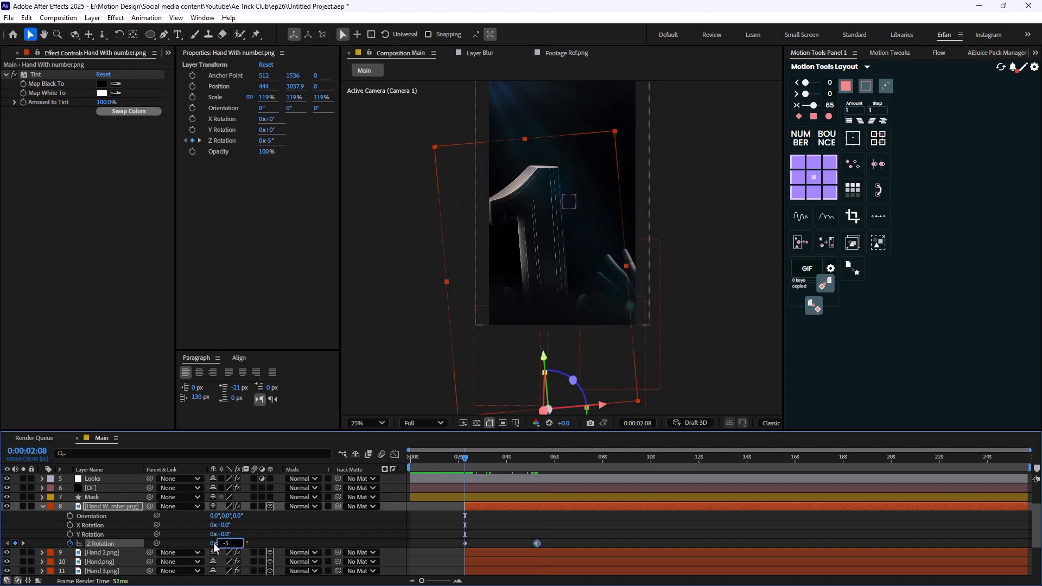
type("k")
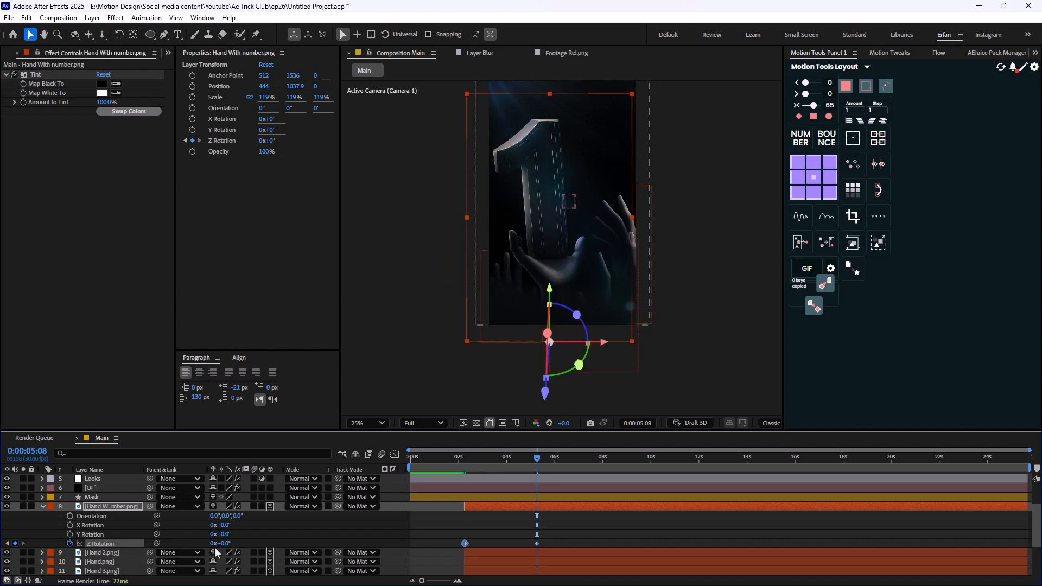
type("5")
key("Return")
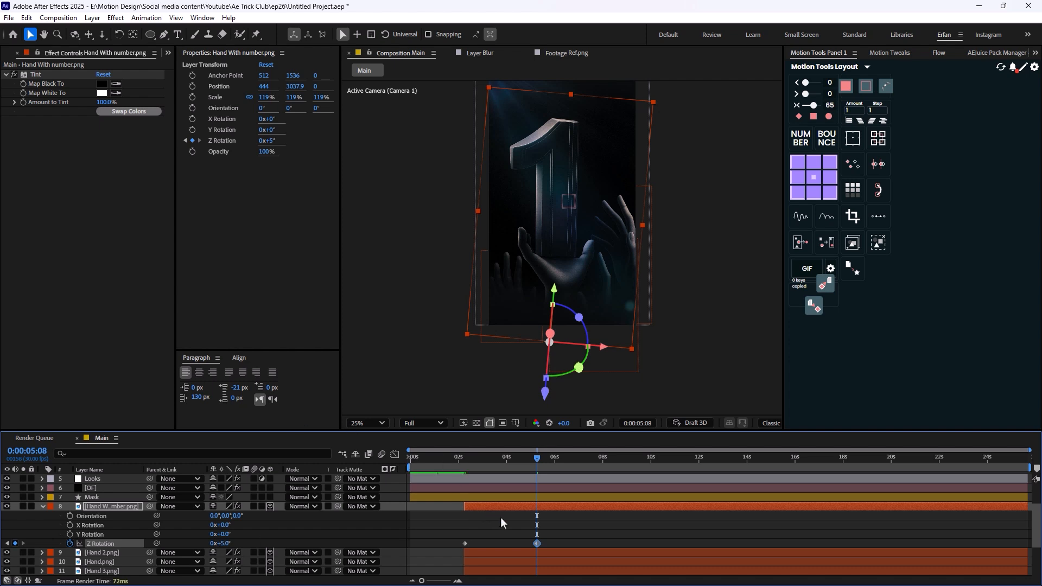
- Apply the Motion Tools loop expression to Hand With number.png's two Z Rotation keyframes and preview the swing
left_click_drag(558, 528, 458, 546)
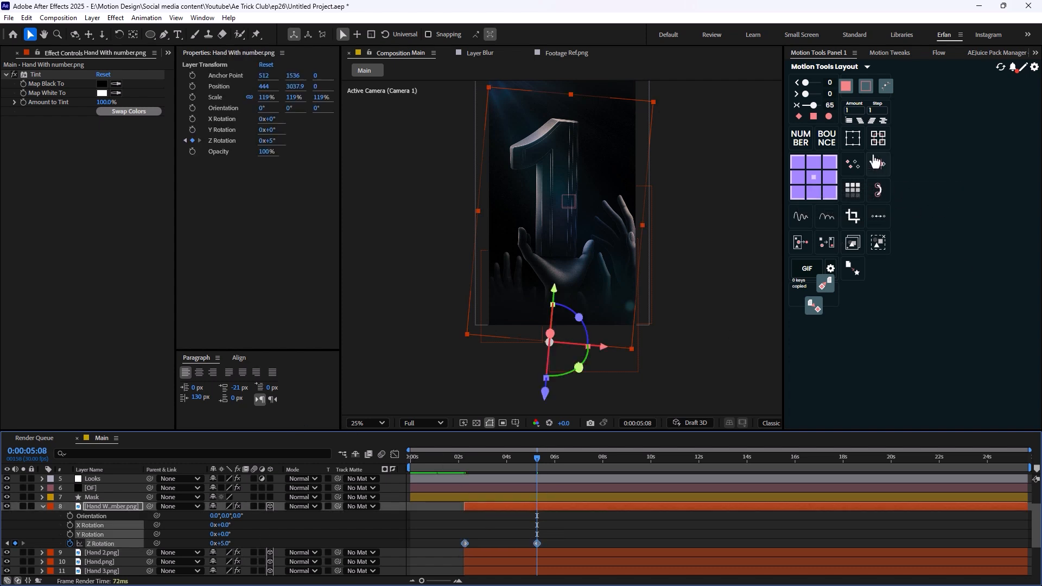
left_click(880, 220)
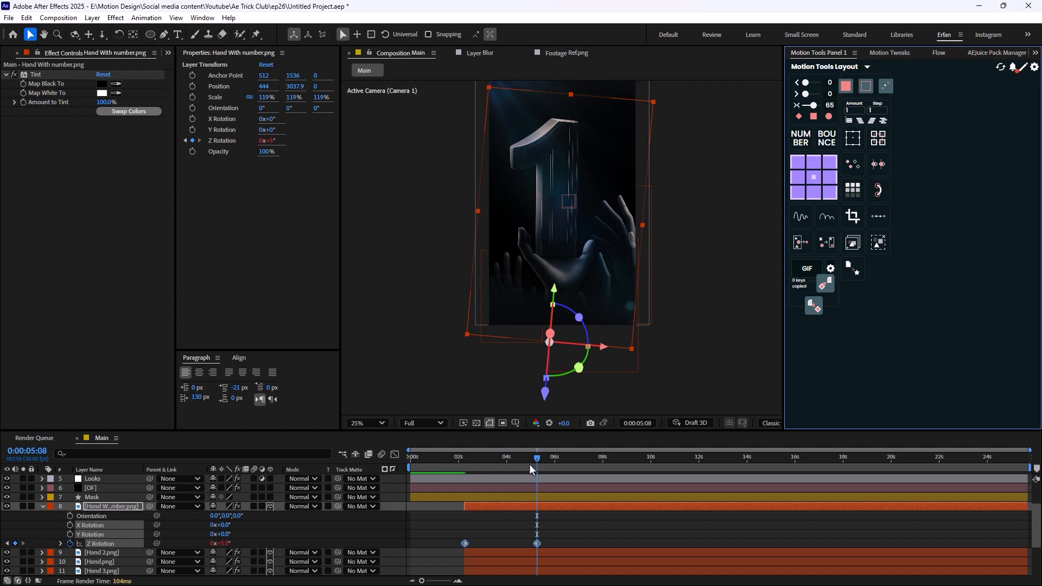
left_click_drag(533, 462, 465, 480)
key("space")
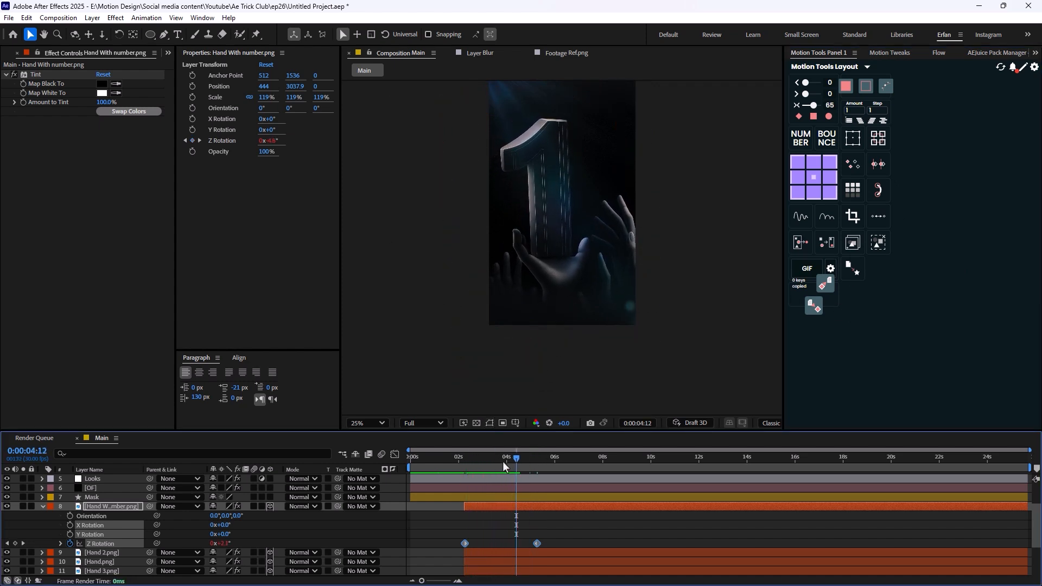
key("space")
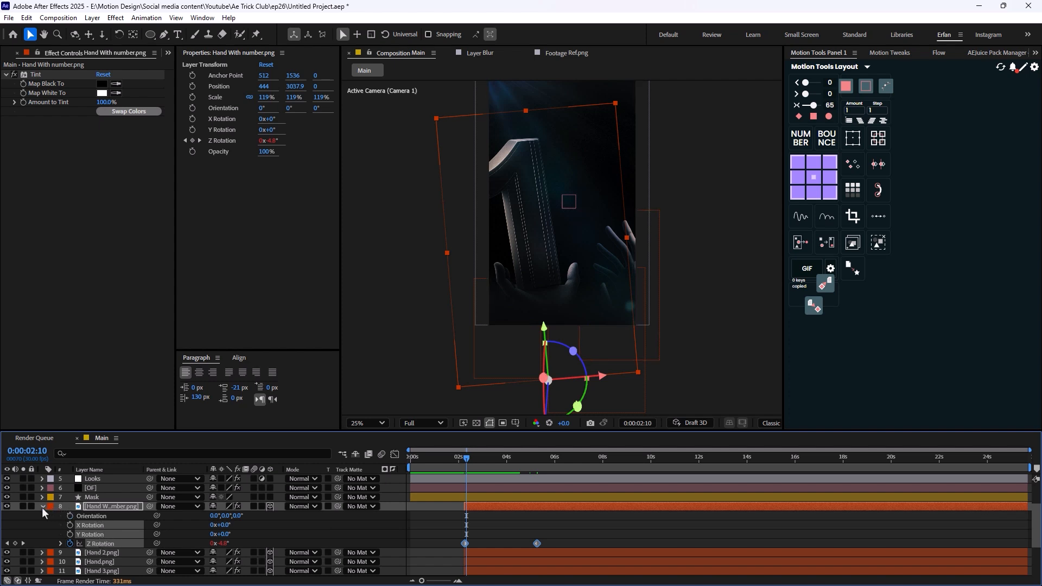
- Paste the looping Z Rotation animation onto Hand 2.png, Hand.png and Hand 3.png at 0:00:02:10 and reveal their keyframes
left_click(43, 507)
left_click(109, 516)
left_click(109, 534, "shift")
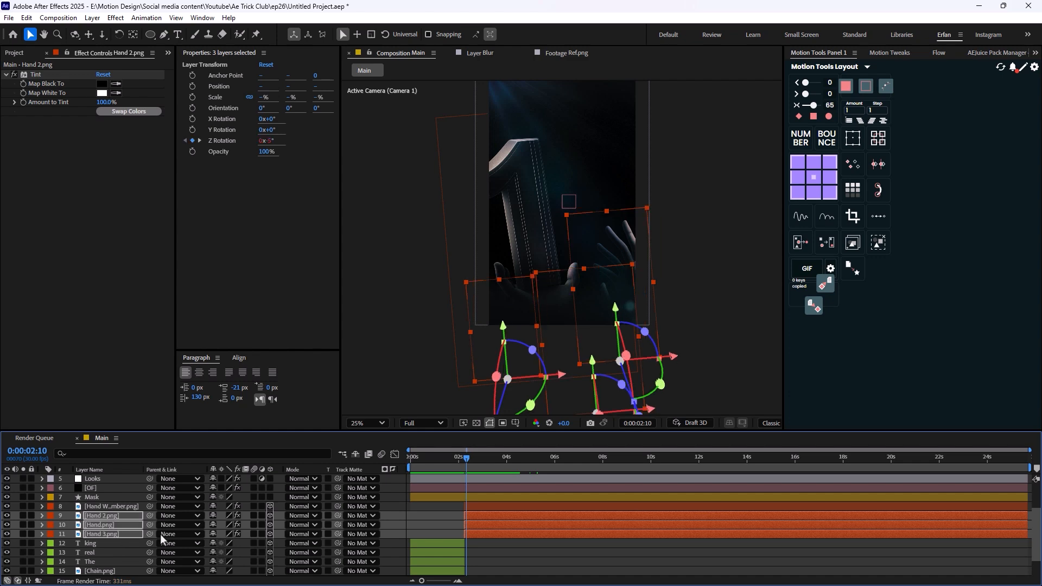
key("u")
scroll(511, 519, "down", 1)
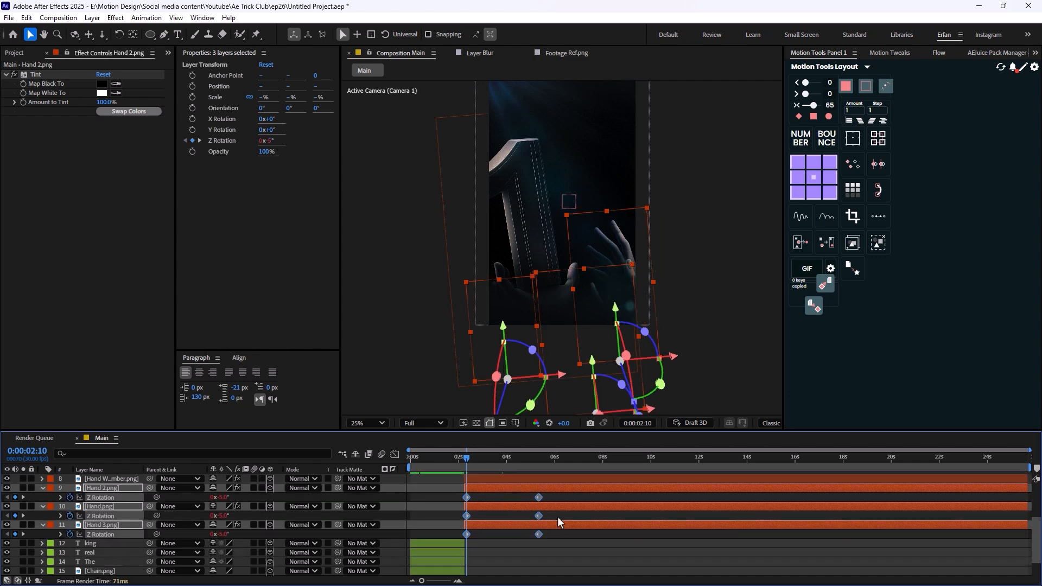
- Stagger the Z Rotation keyframes, moving Hand.png and Hand With number.png earlier and Hand 2.png later, and preview the motion
left_click_drag(562, 514, 455, 518)
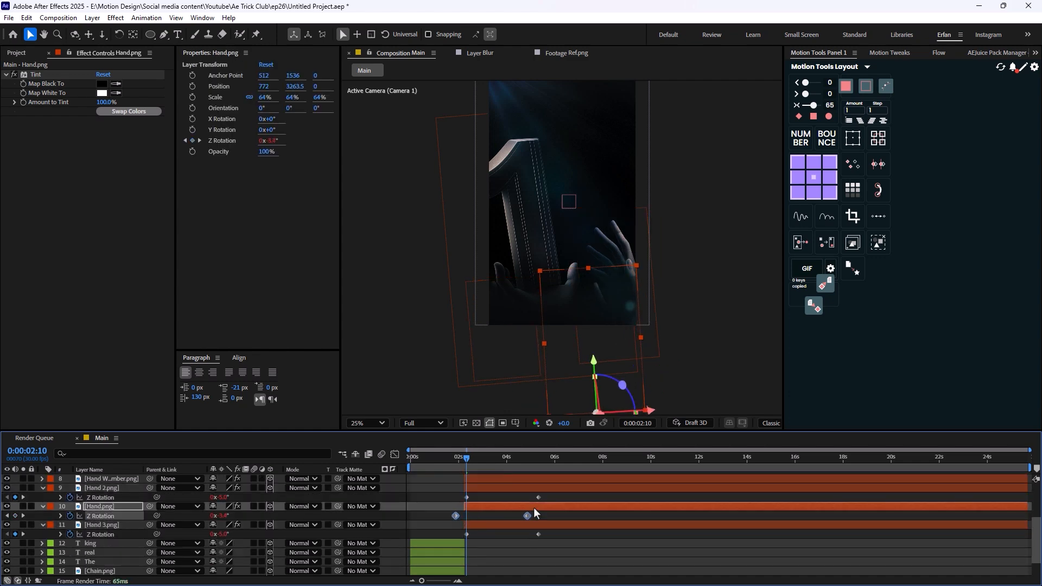
left_click_drag(548, 497, 471, 498)
scroll(472, 505, "up", 1)
left_click(478, 509)
key("u")
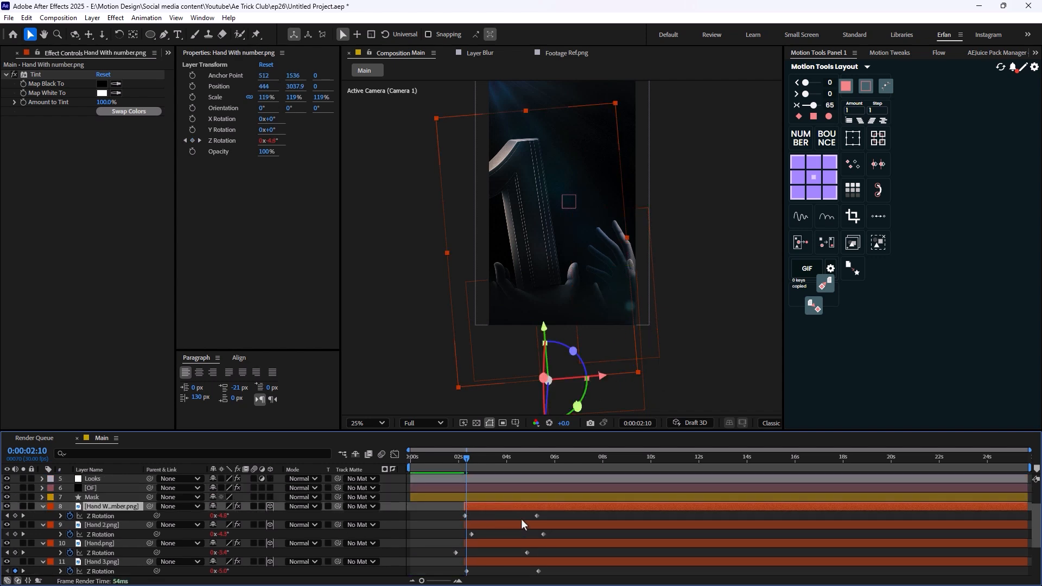
left_click(463, 516)
left_click_drag(550, 515, 463, 516)
key("space")
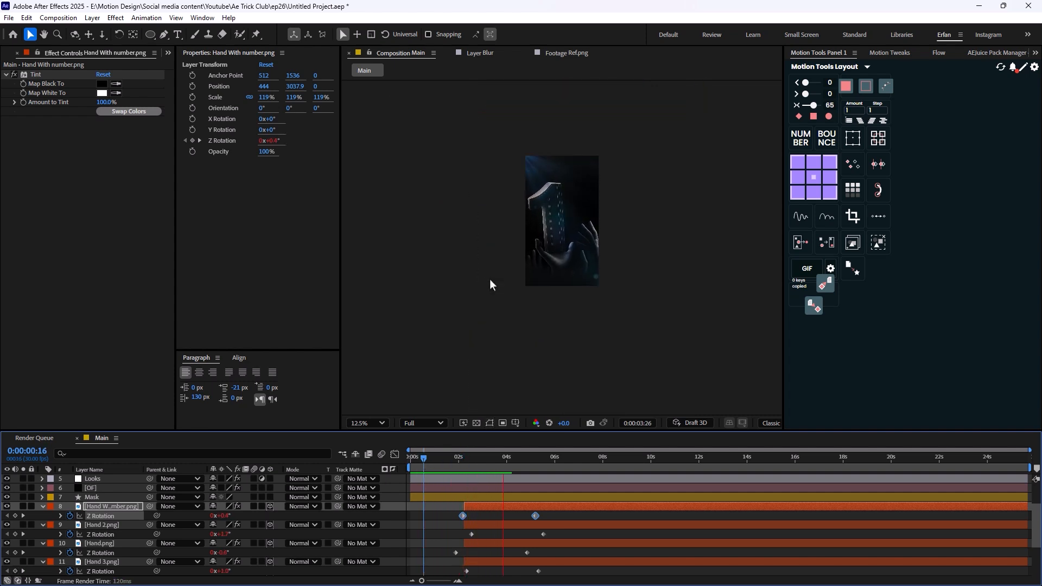
key("space")
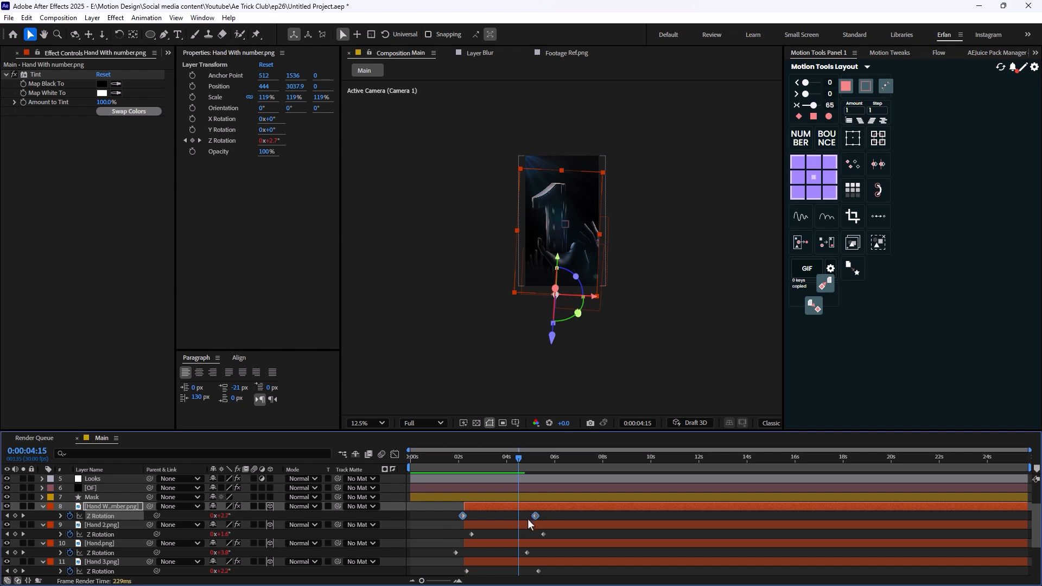
- Shift the Z Rotation keyframes of Hand With number.png and Hand 2.png later, and replay the hands scene from 0:00:02:06
left_click_drag(535, 516, 448, 558)
left_click(456, 552)
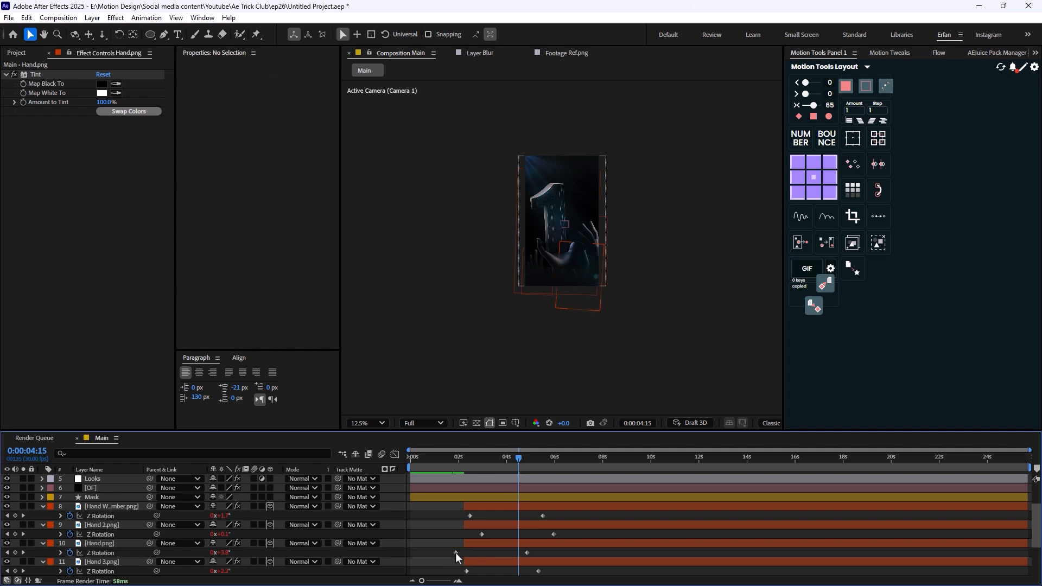
left_click_drag(553, 556, 468, 553)
key("space")
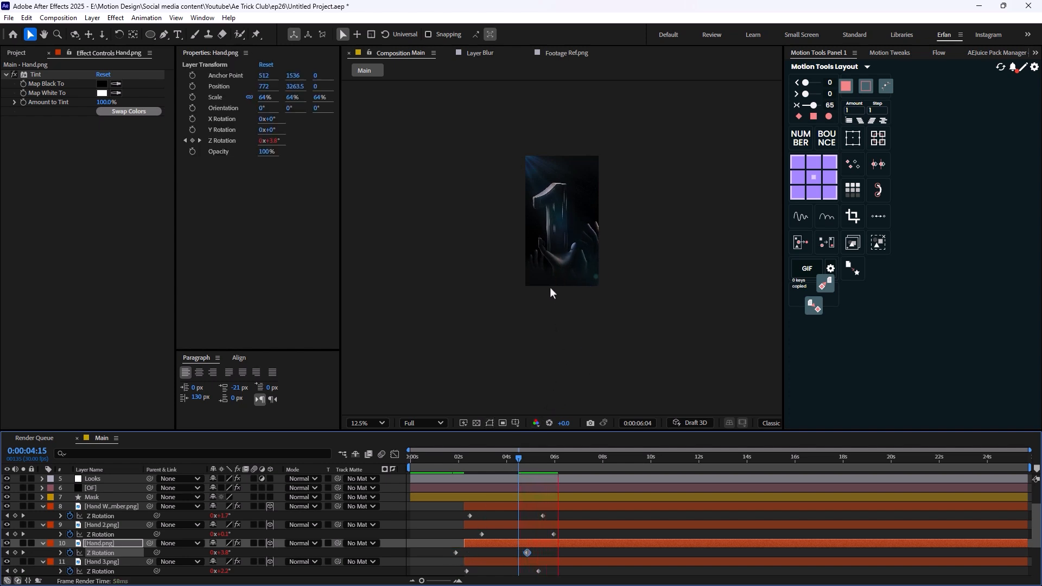
left_click_drag(564, 460, 463, 462)
key("space")
scroll(543, 277, "up", 1)
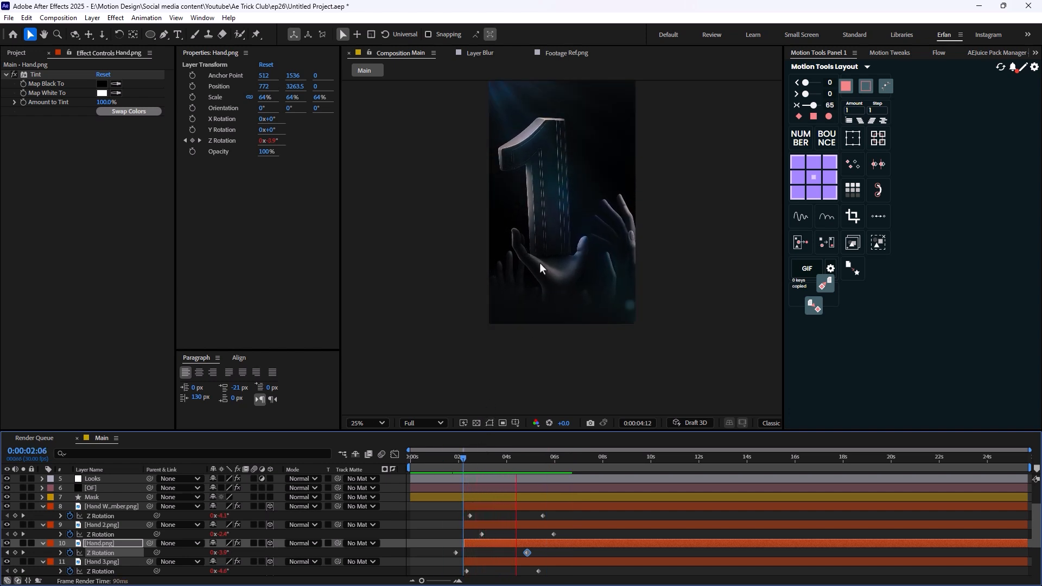
key("space")
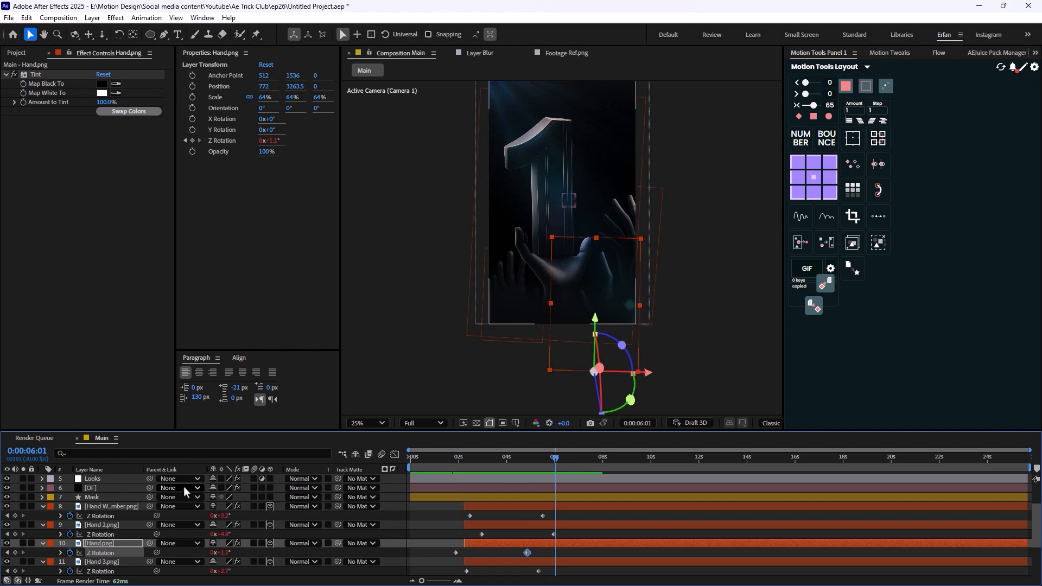
- Collapse all layer properties and create an adjustment layer named Optics above the Blur layer
key("ctrl+a")
left_click(42, 507)
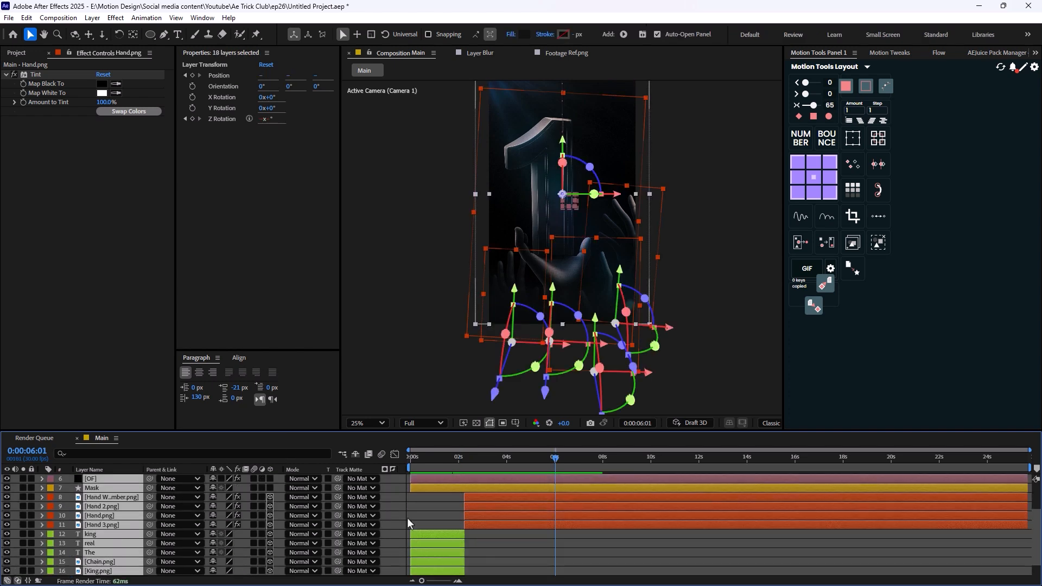
left_click(395, 510)
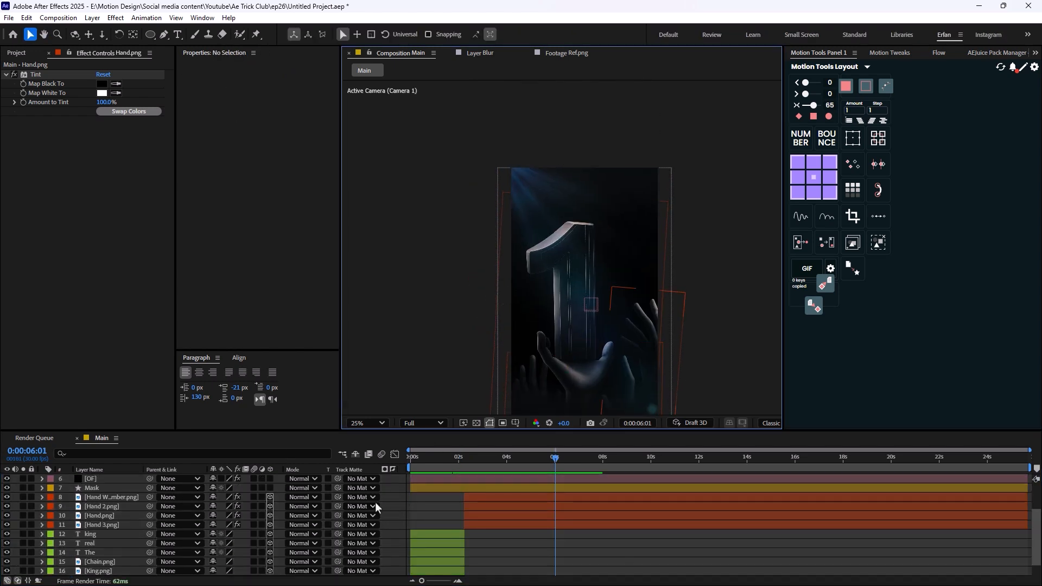
right_click(394, 494)
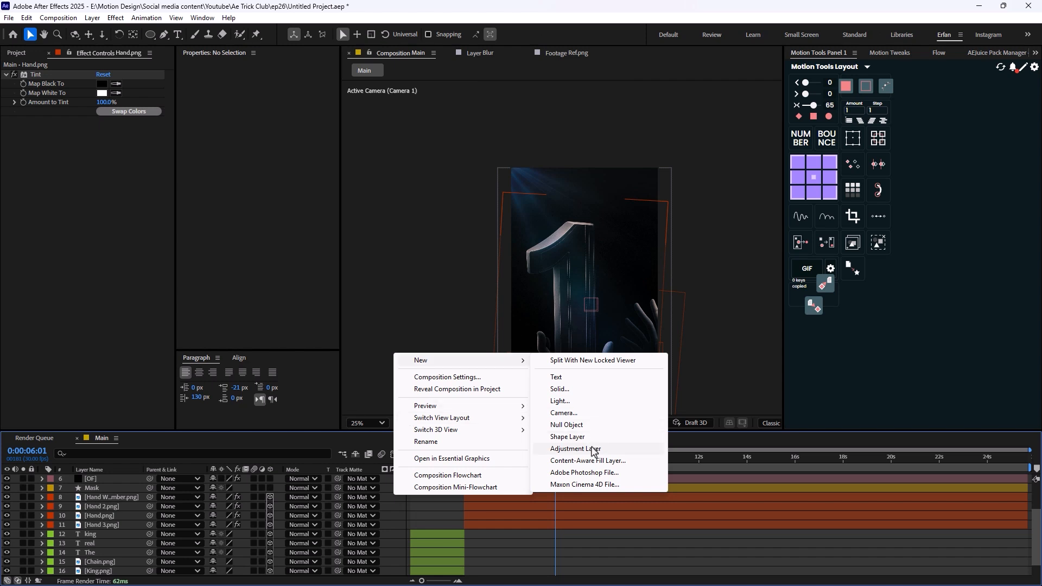
left_click(593, 449)
key("Return")
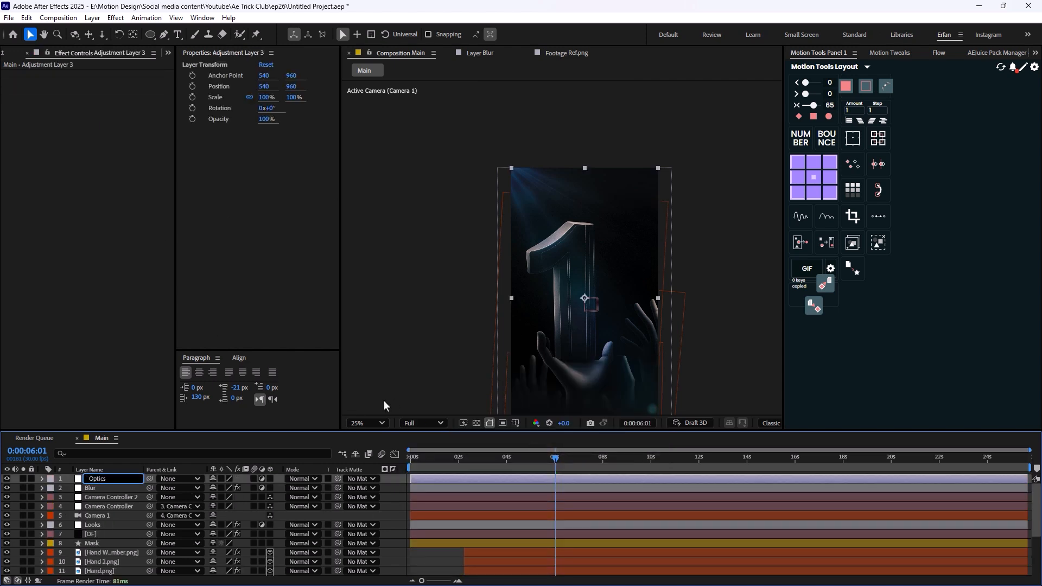
key("Return")
left_click(109, 496)
left_click(112, 480)
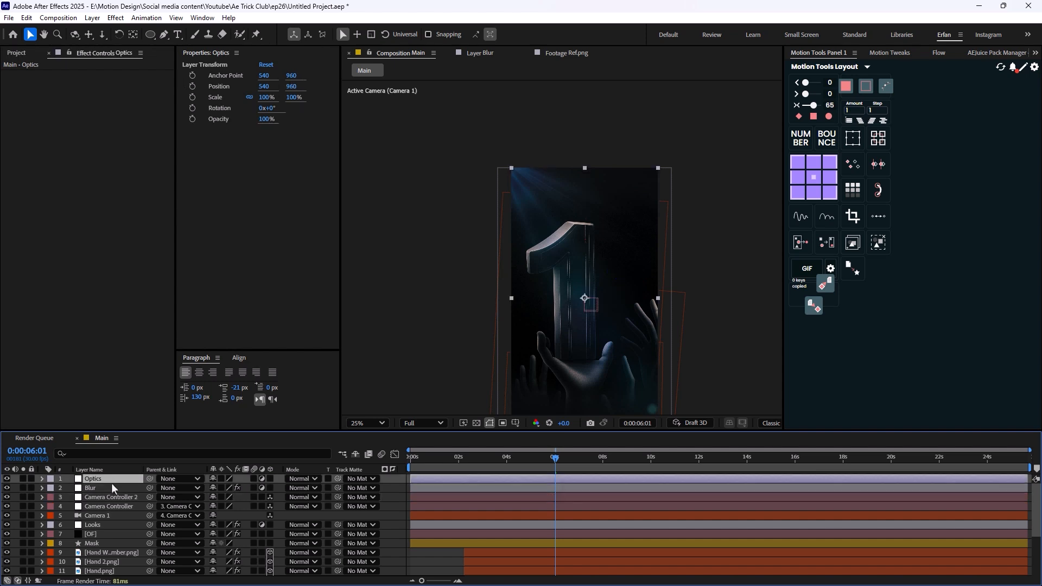
- Apply Optics Compensation to the Optics layer with Field Of View 34.5 and Reverse Lens Distortion enabled
key("ctrl+space")
type("optics")
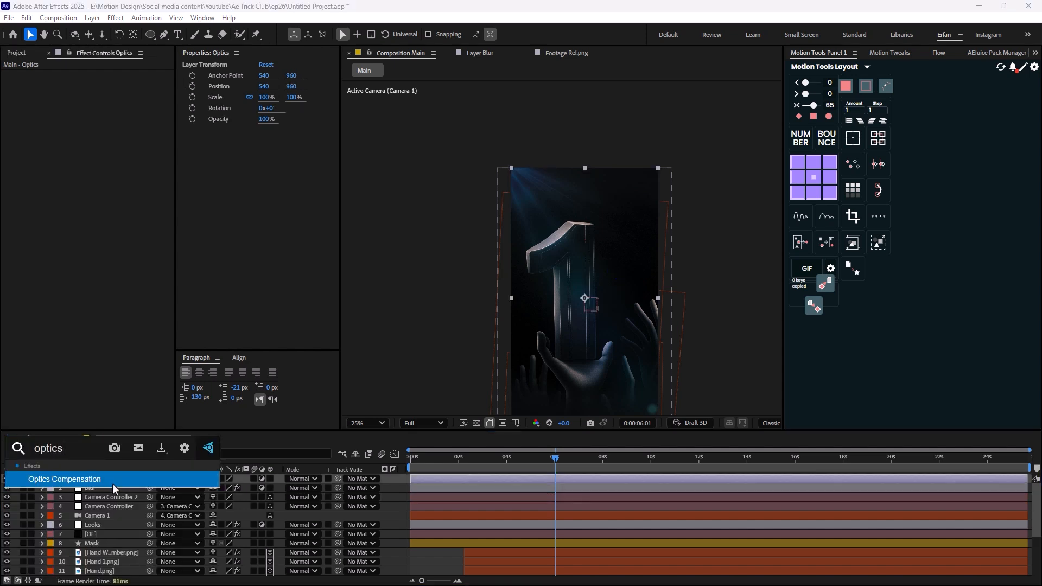
left_click(113, 484)
key("comma")
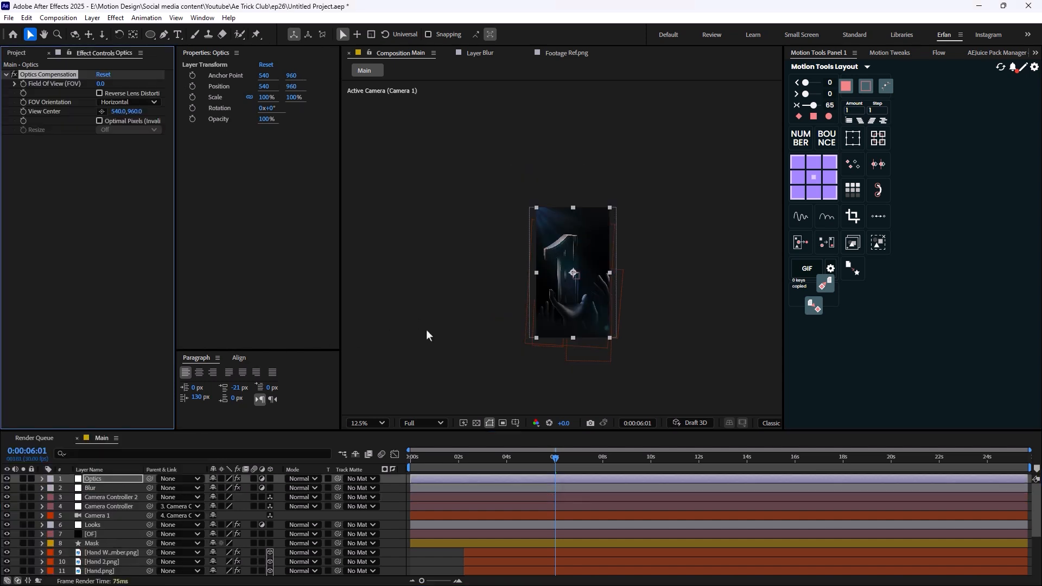
key("period")
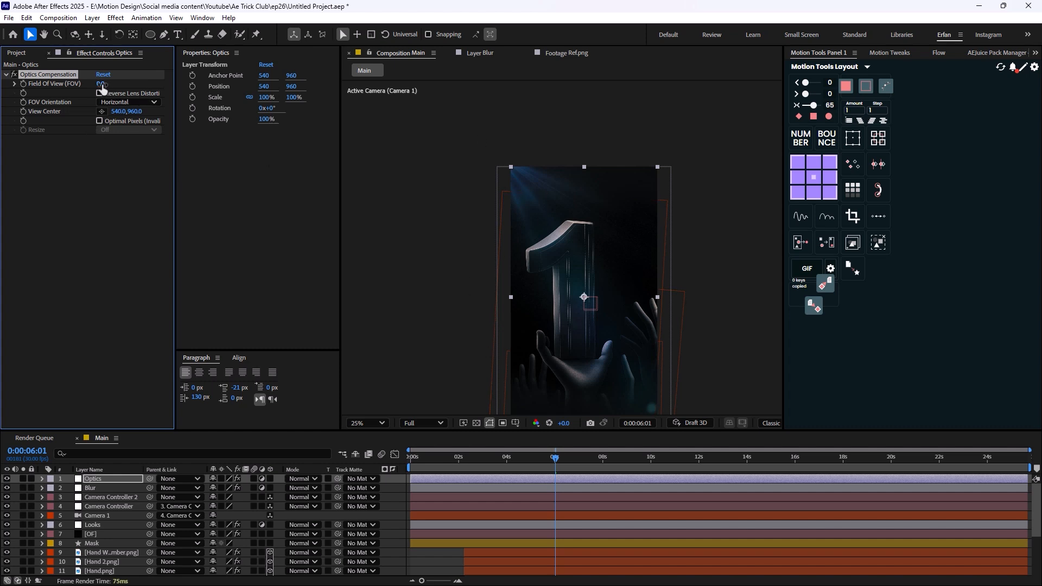
left_click_drag(102, 86, 321, 117)
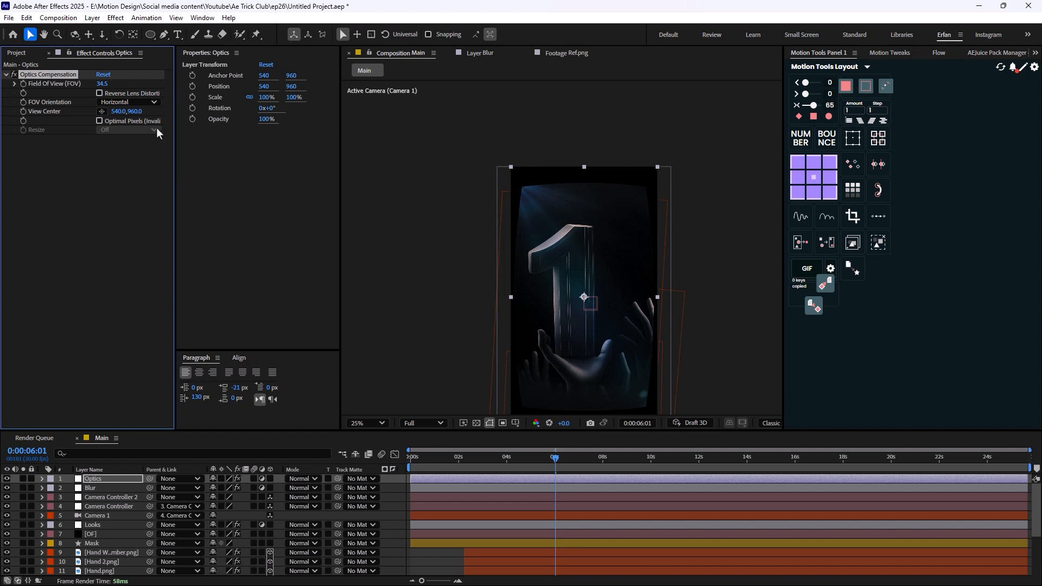
left_click(99, 93)
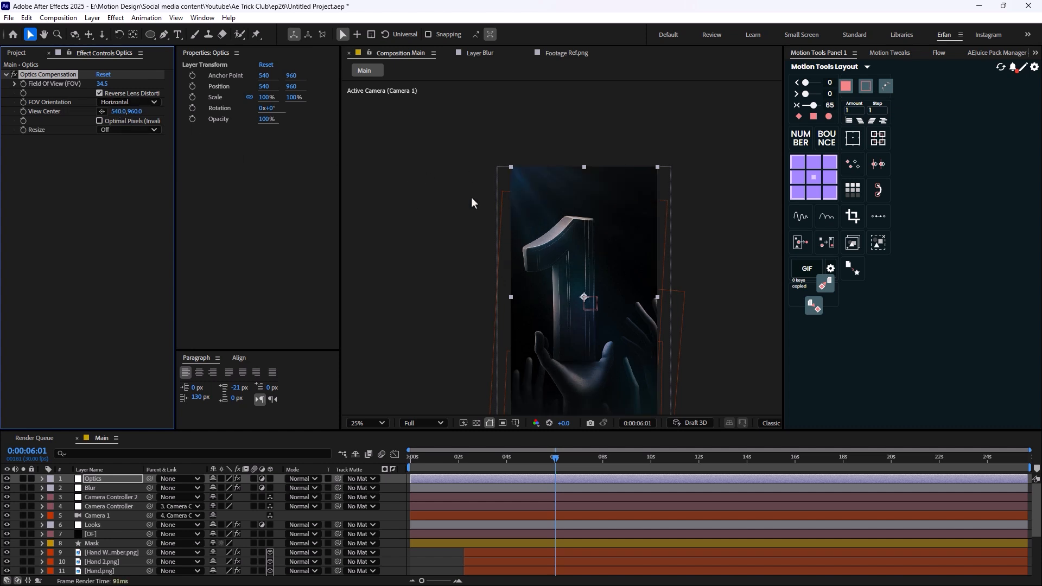
- Set the Optics Compensation Field Of View to 15 and check the distortion on the king and hands scenes
left_click_drag(466, 186, 433, 105)
scroll(515, 211, "down", 1)
left_click_drag(549, 451, 453, 483)
left_click(102, 84)
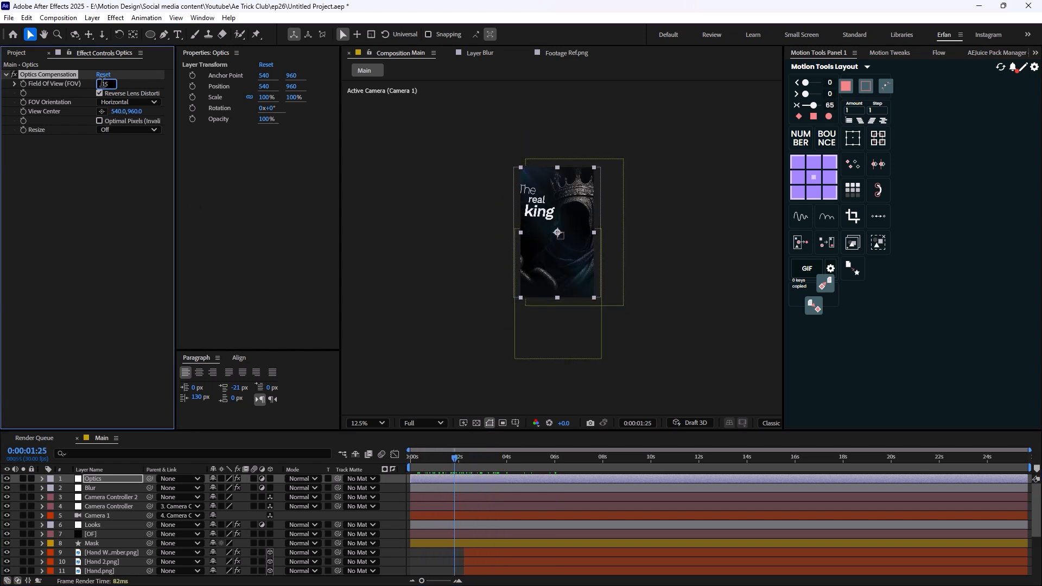
key("Return")
key("period")
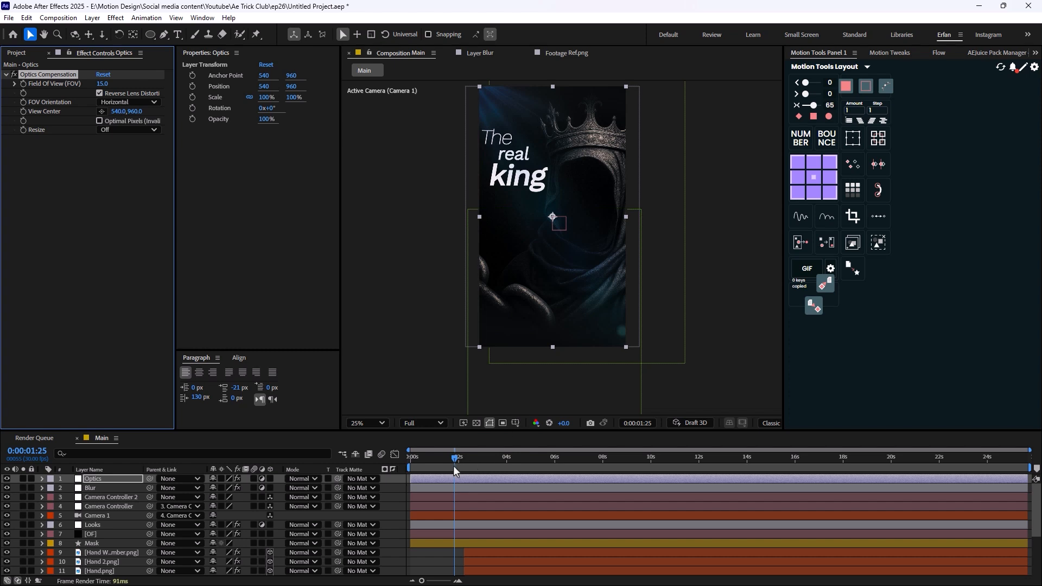
left_click_drag(454, 466, 550, 481)
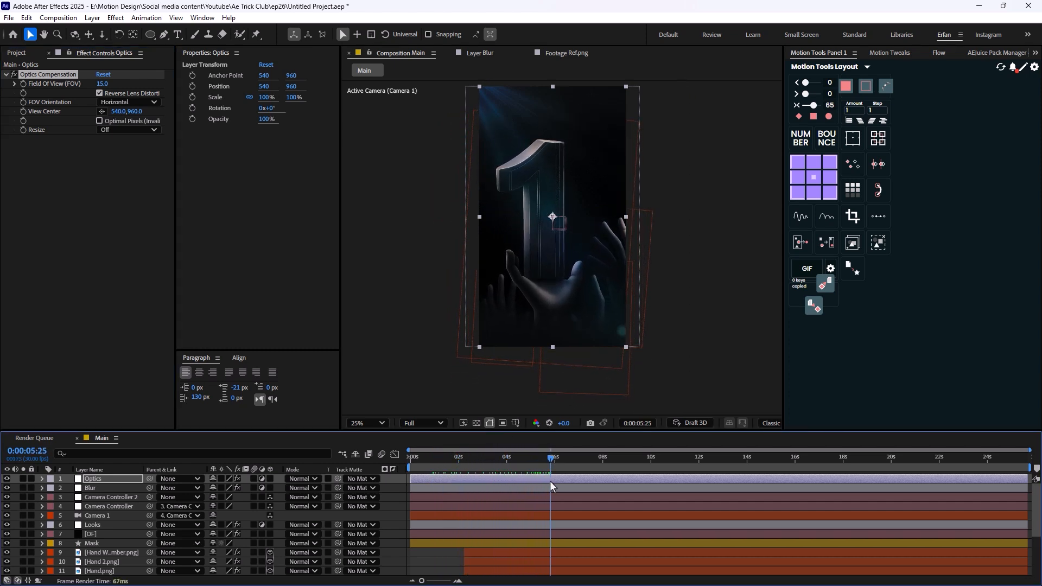
key("comma")
left_click(677, 323)
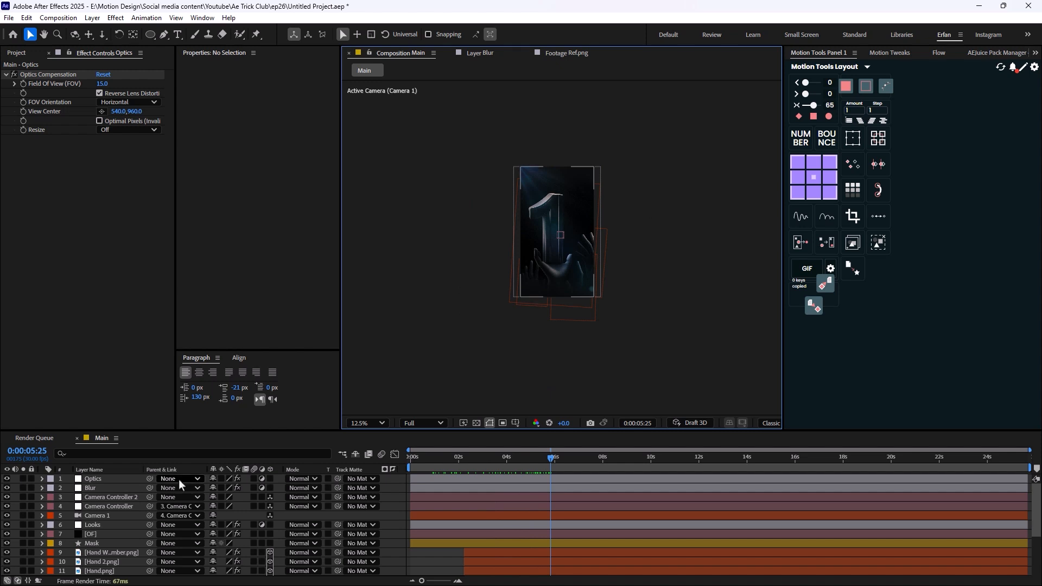
key("period")
key("period")
- Create a new adjustment layer above the Optics layer, reveal its Scale, and go to the start of the composition
right_click(388, 351)
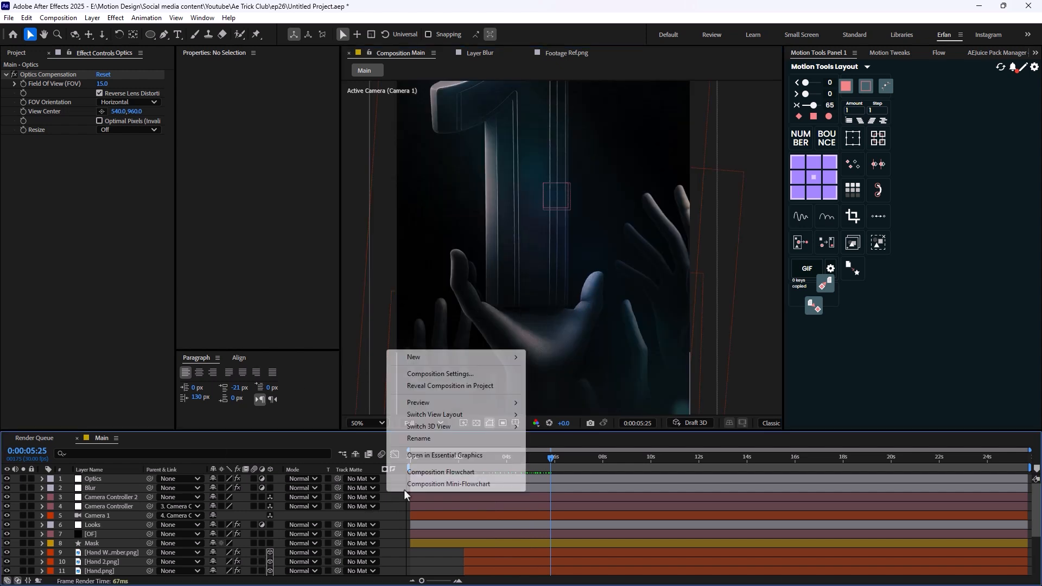
mouse_move(508, 360)
left_click(568, 445)
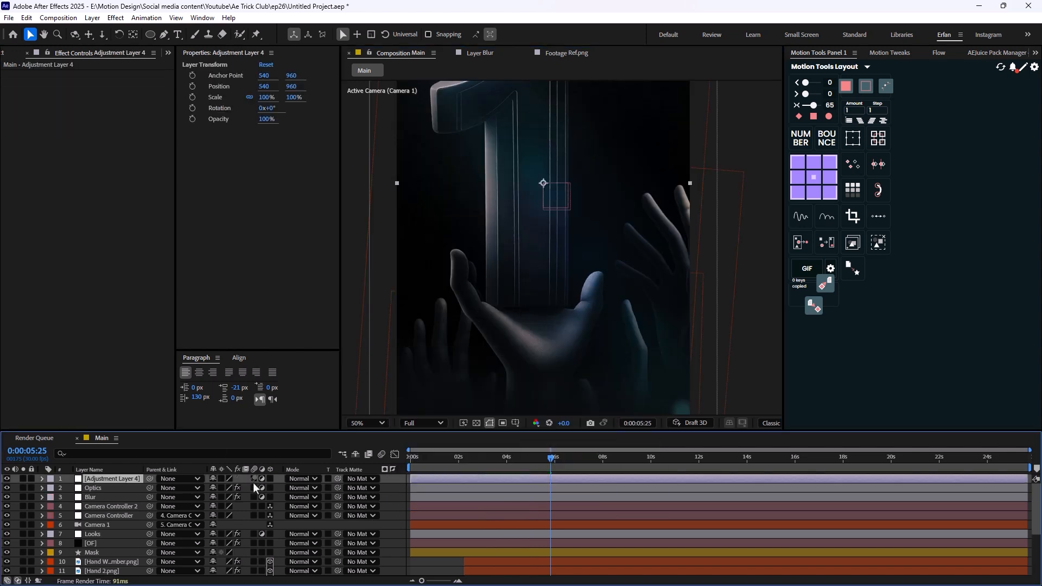
key("Home")
key("s")
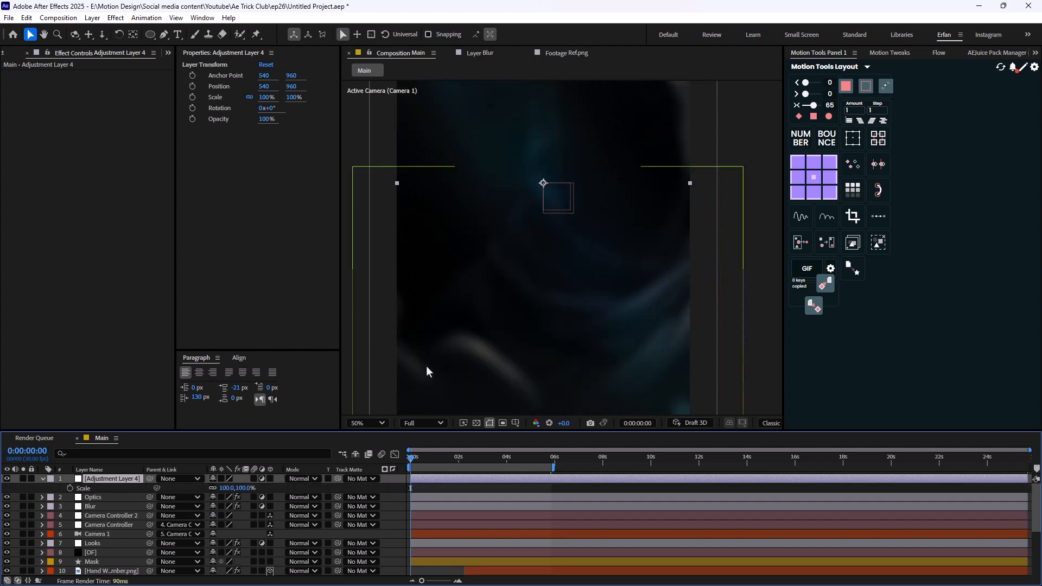
key("comma")
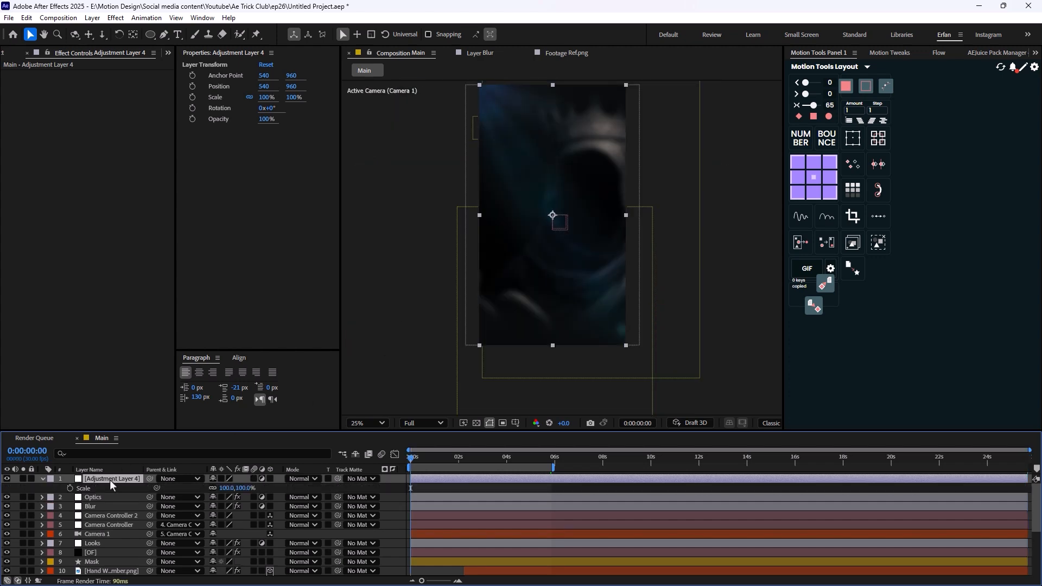
- Try the Noise effect on the new adjustment layer with Amount of Noise 54%, preview the grain, and remove the effect
key("ctrl+space")
type("no")
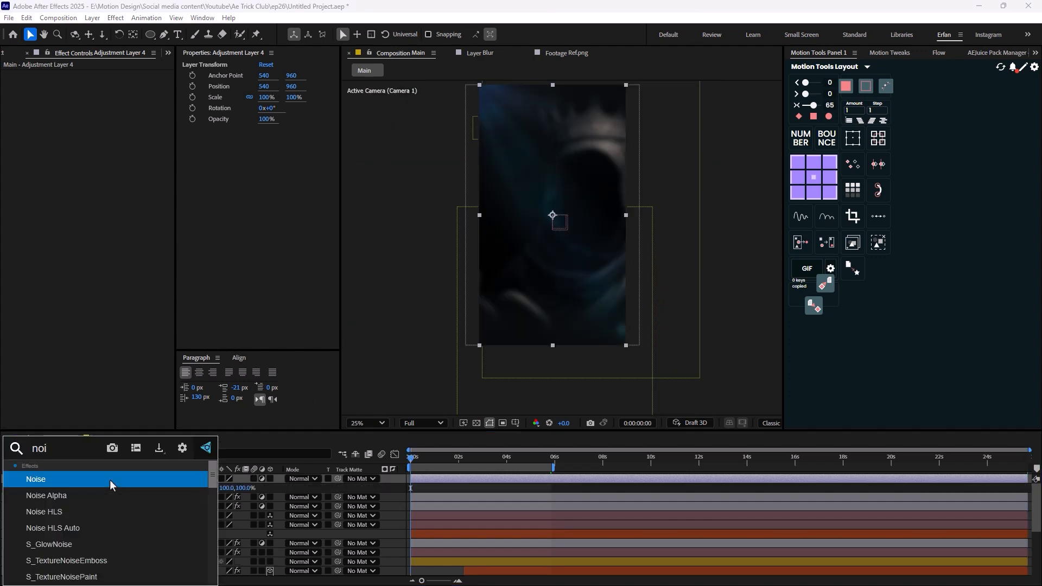
left_click(105, 472)
key("period")
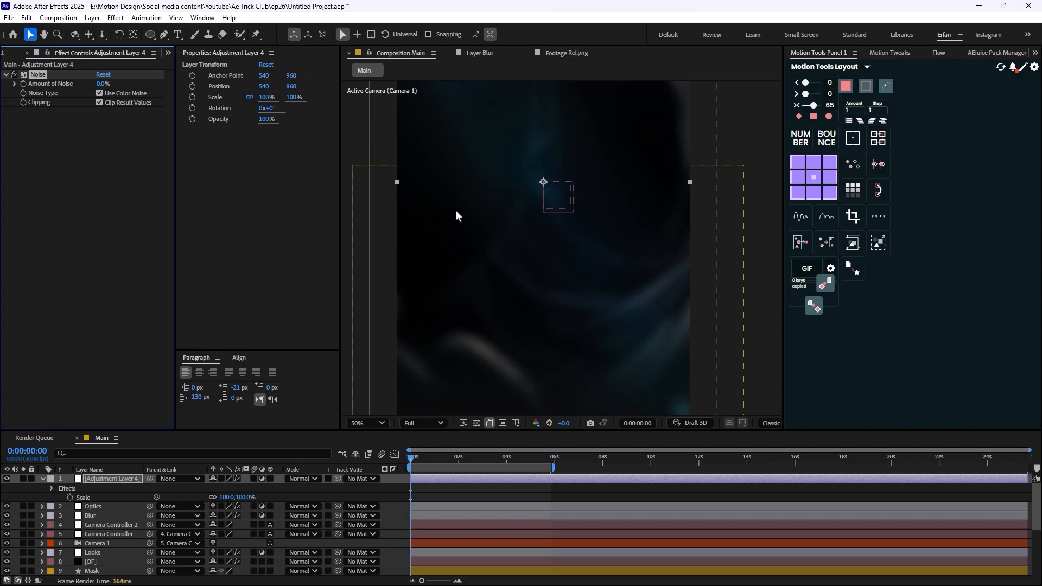
left_click_drag(458, 158, 483, 337)
left_click_drag(103, 84, 140, 92)
key("period")
key("space")
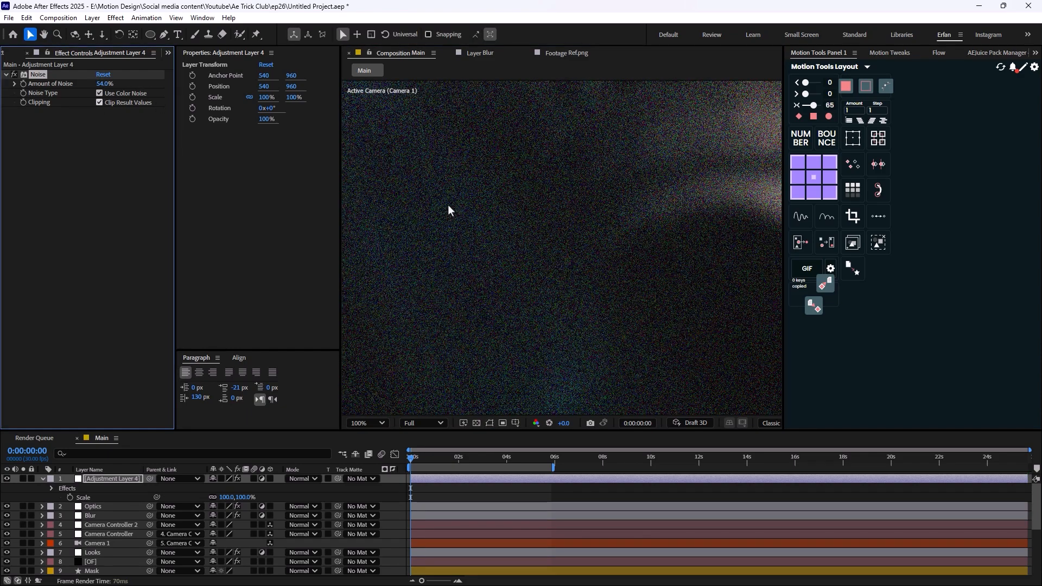
key("space")
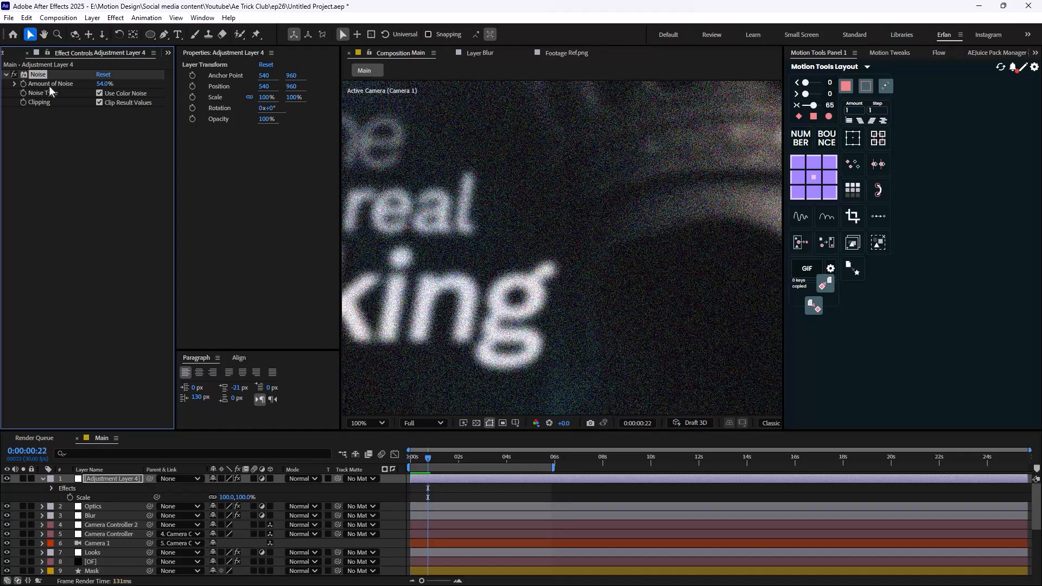
key("Delete")
- Apply the Noise Alpha effect to the new adjustment layer with Amount 8%
key("ctrl+space")
type("noi")
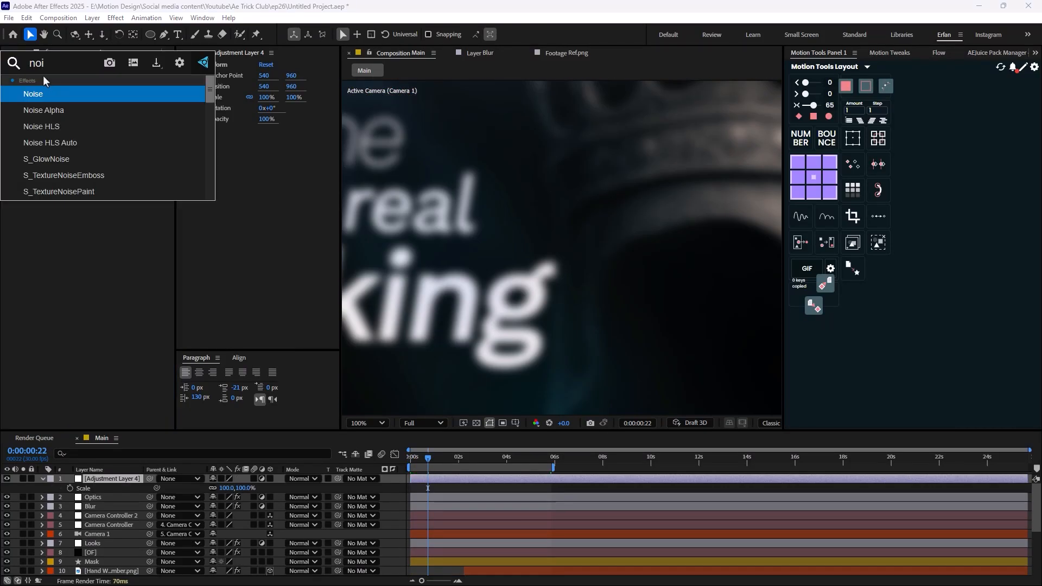
key("Down")
key("Return")
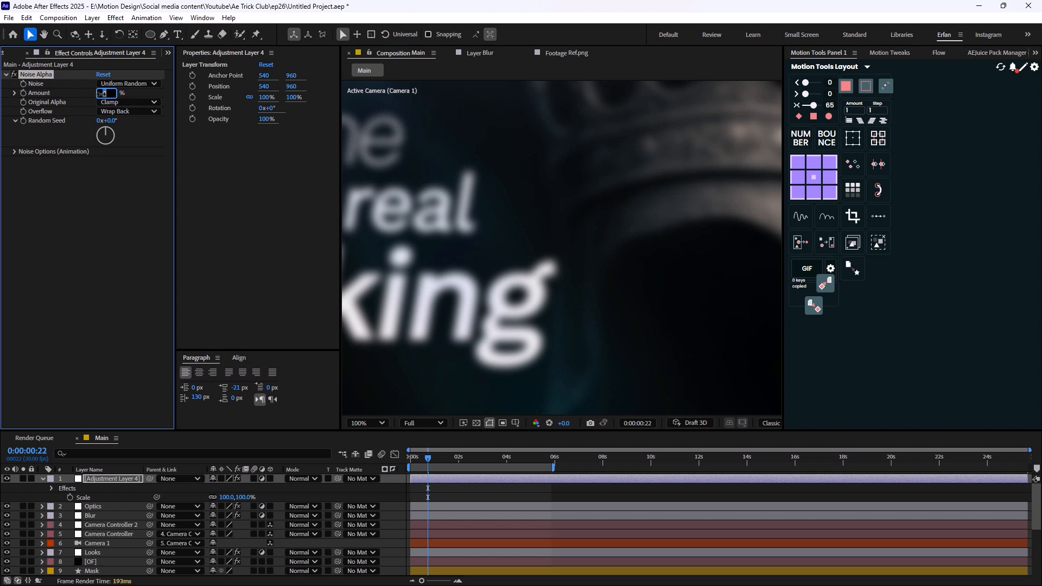
- Examine the grain closely on the king scene's text, and replay the composition from the start
scroll(437, 272, "up", 1)
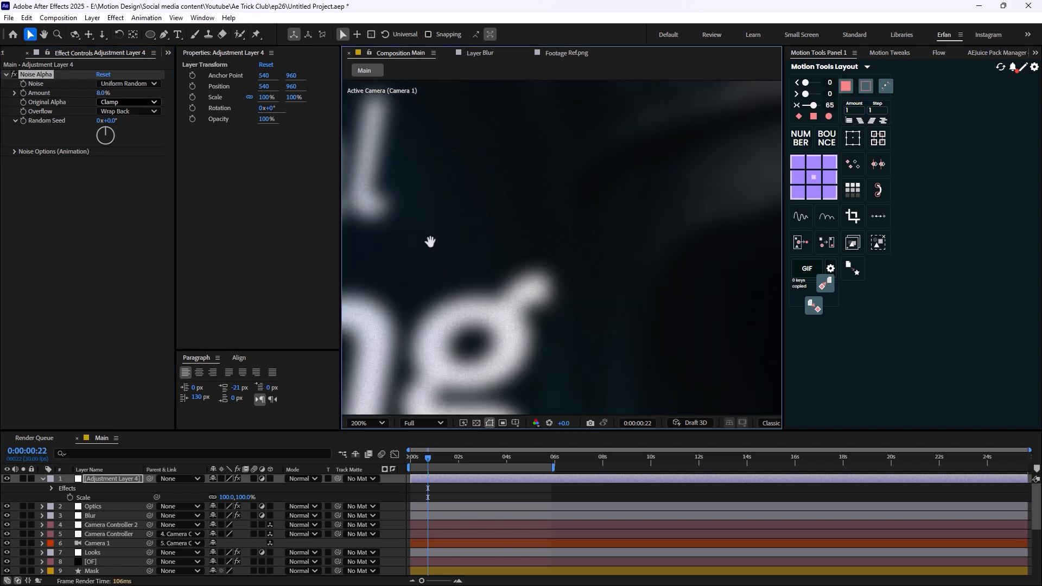
left_click_drag(429, 243, 693, 260)
scroll(495, 240, "down", 4)
scroll(494, 240, "down", 1)
left_click(673, 293)
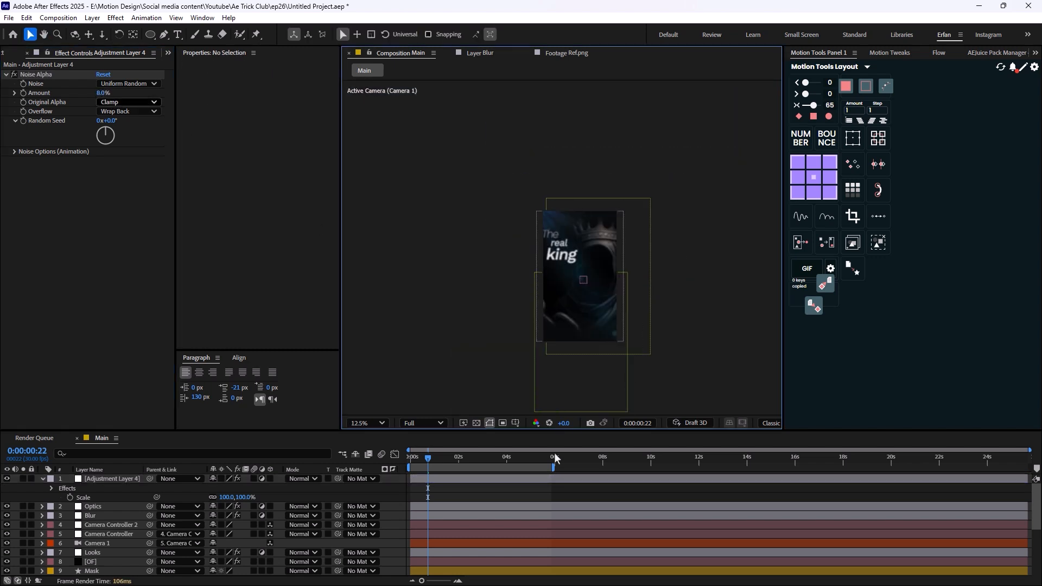
left_click_drag(429, 465, 410, 465)
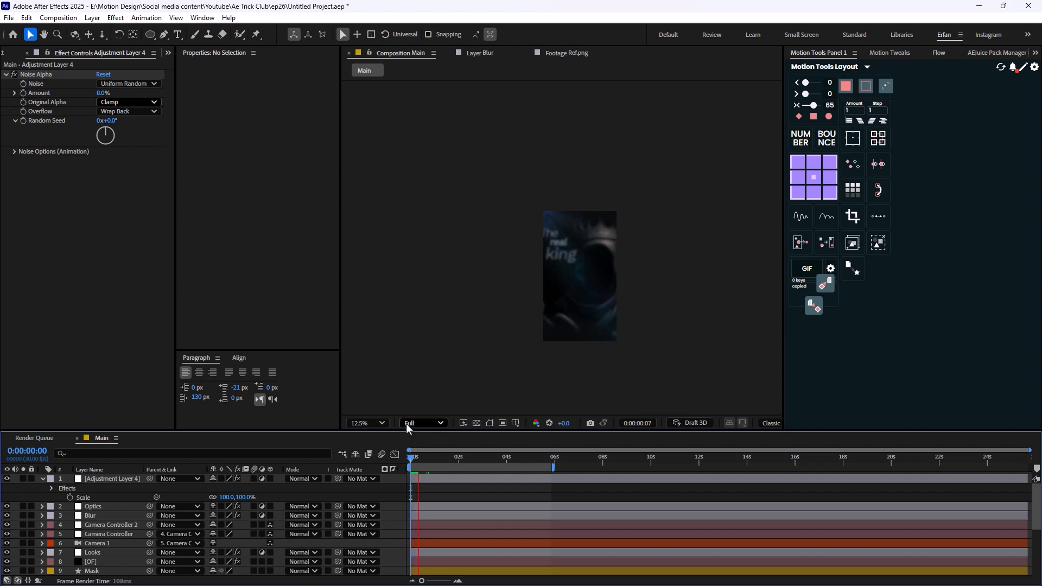